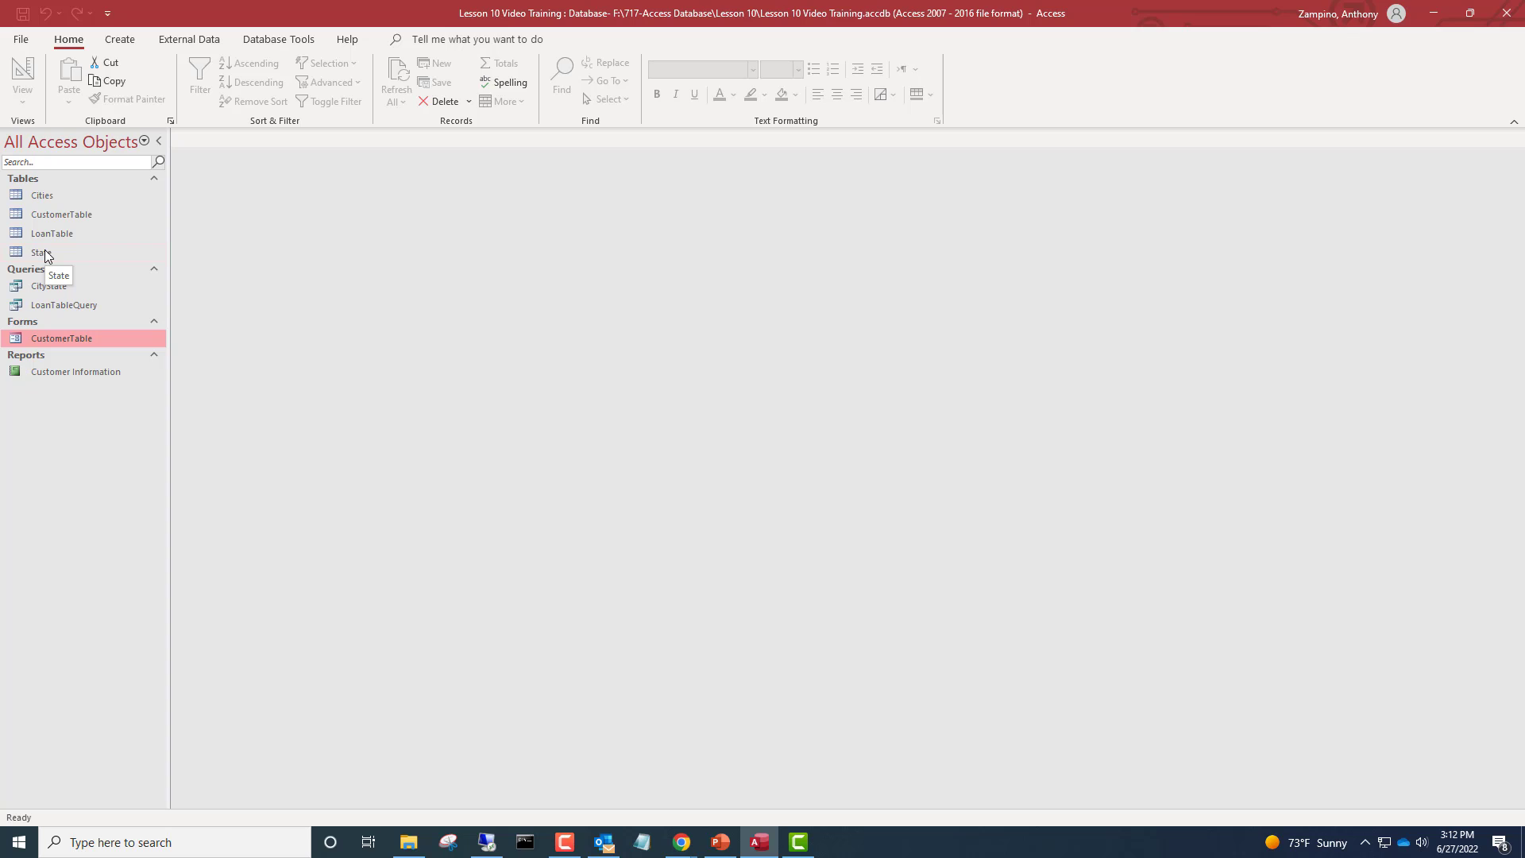
Start the Form Wizard for the State table and add all of its fields to the form
click(44, 253)
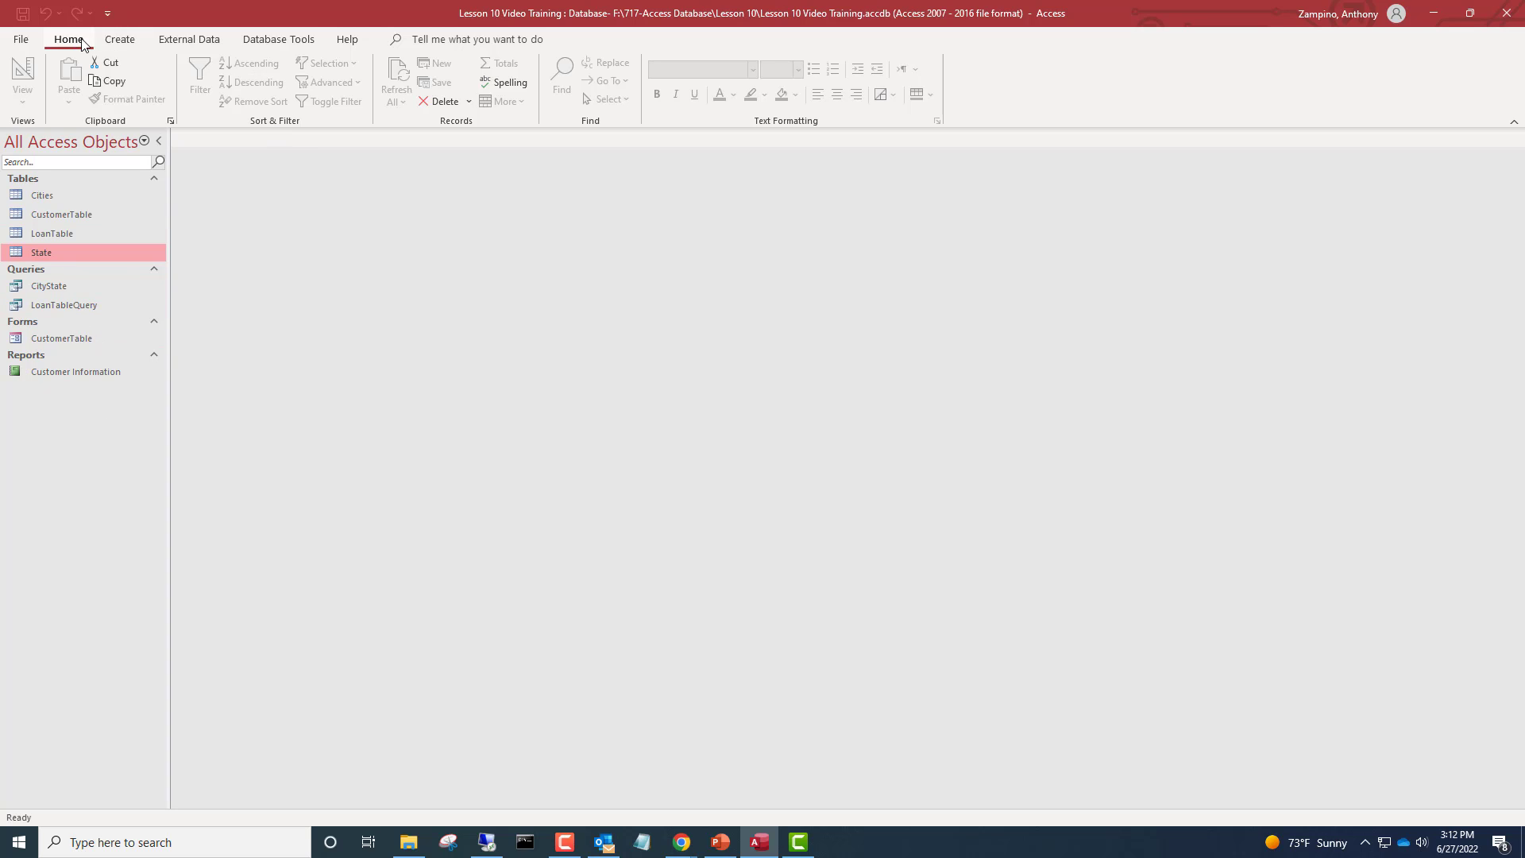
click(120, 40)
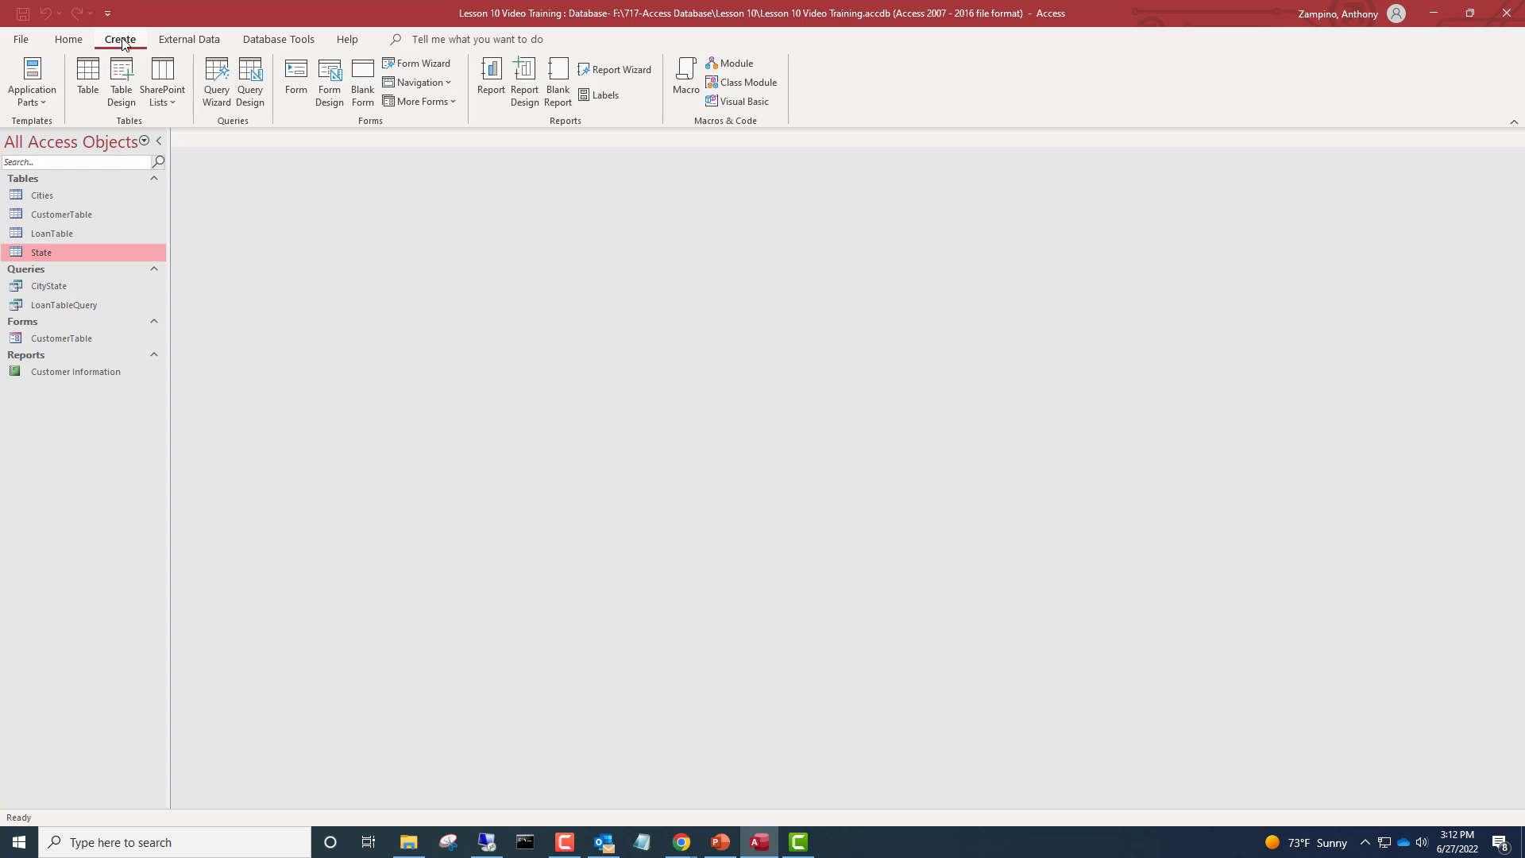
click(412, 65)
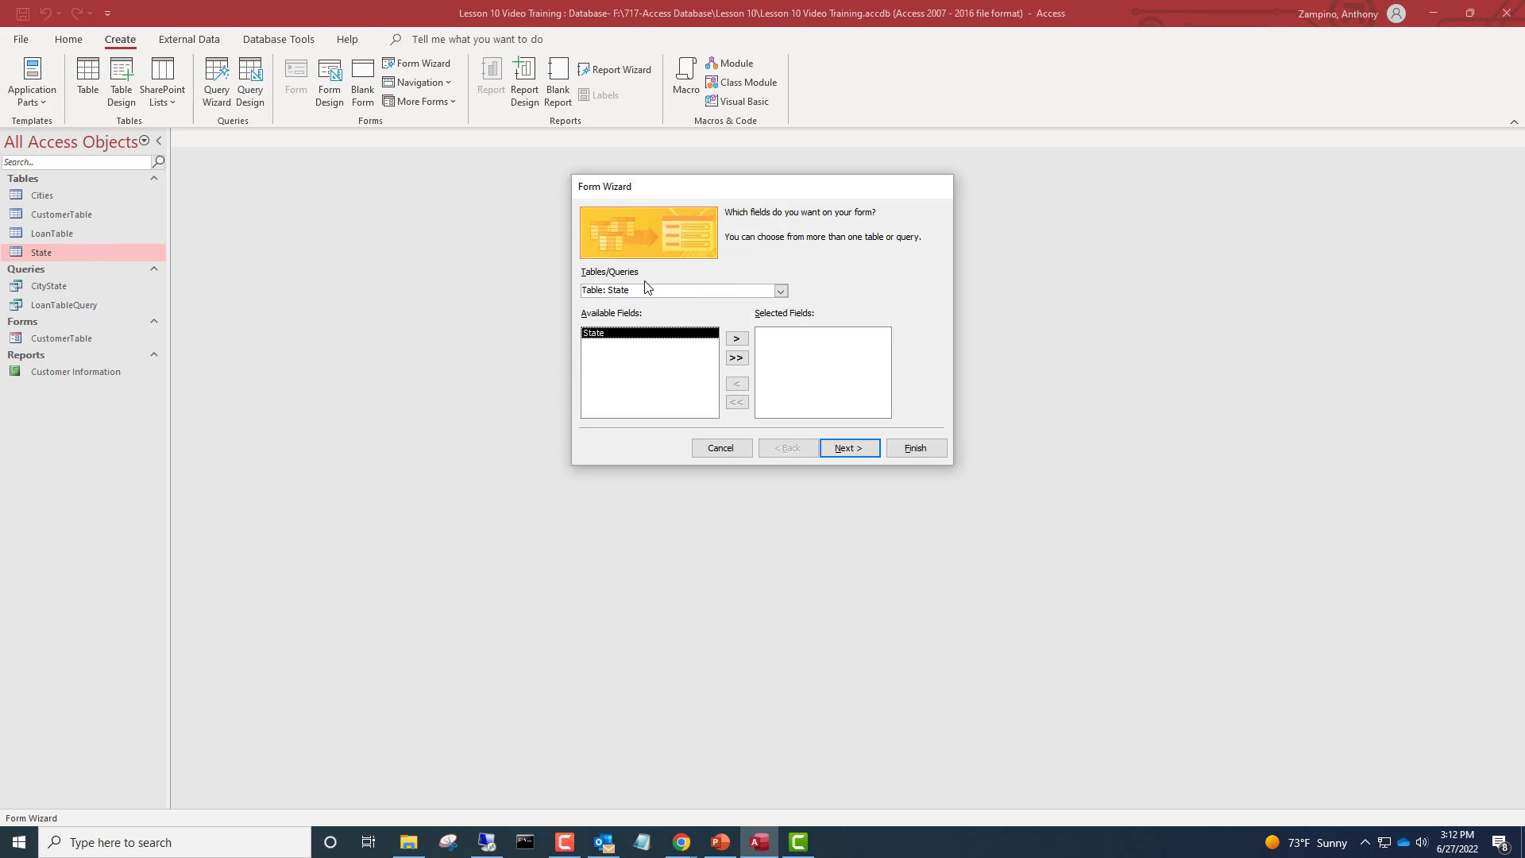
click(780, 291)
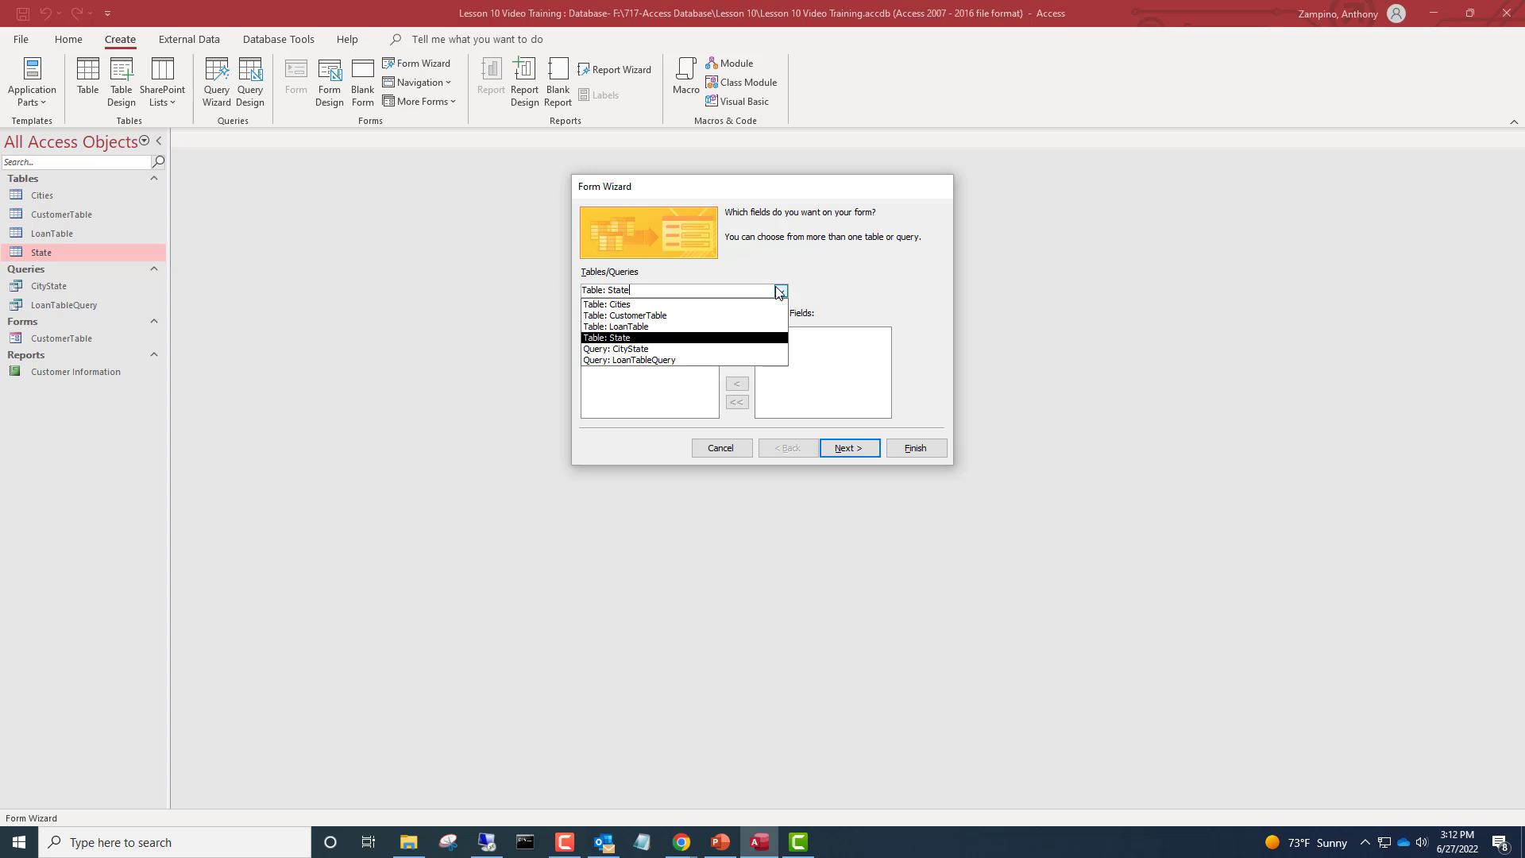
click(862, 269)
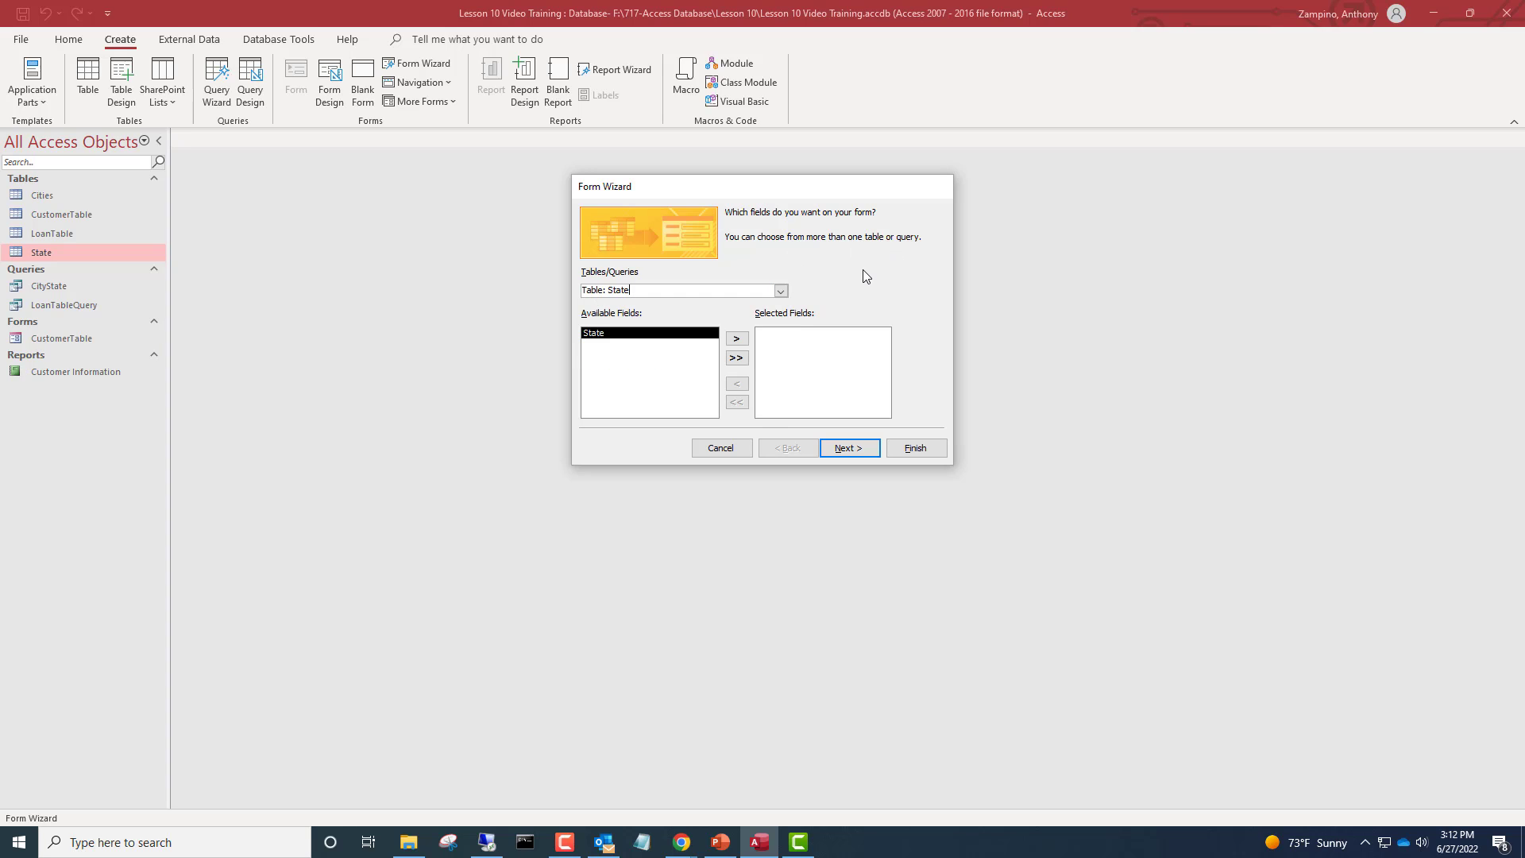
click(737, 357)
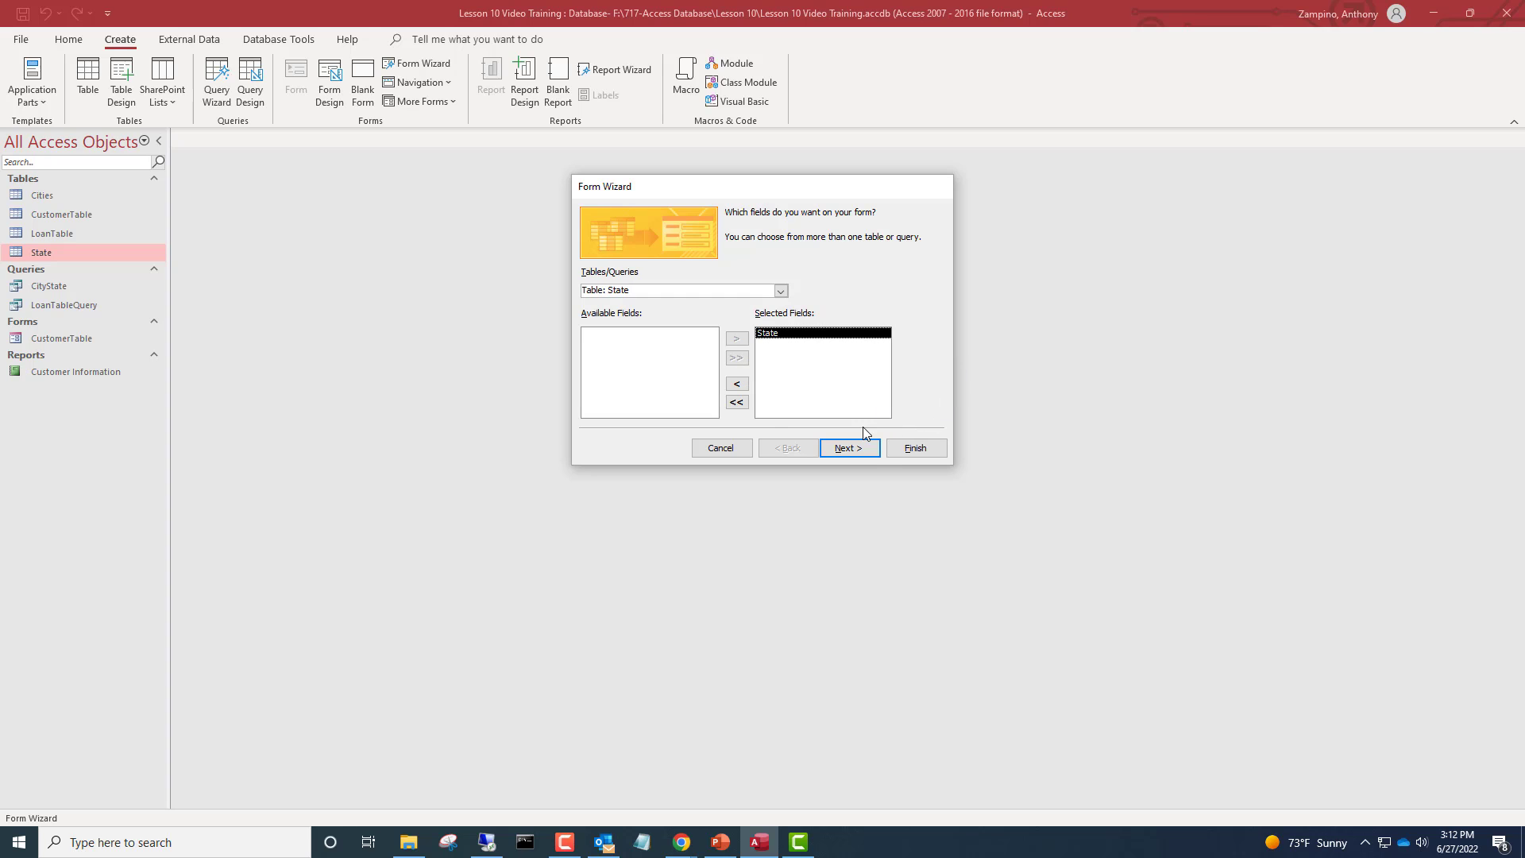
click(867, 448)
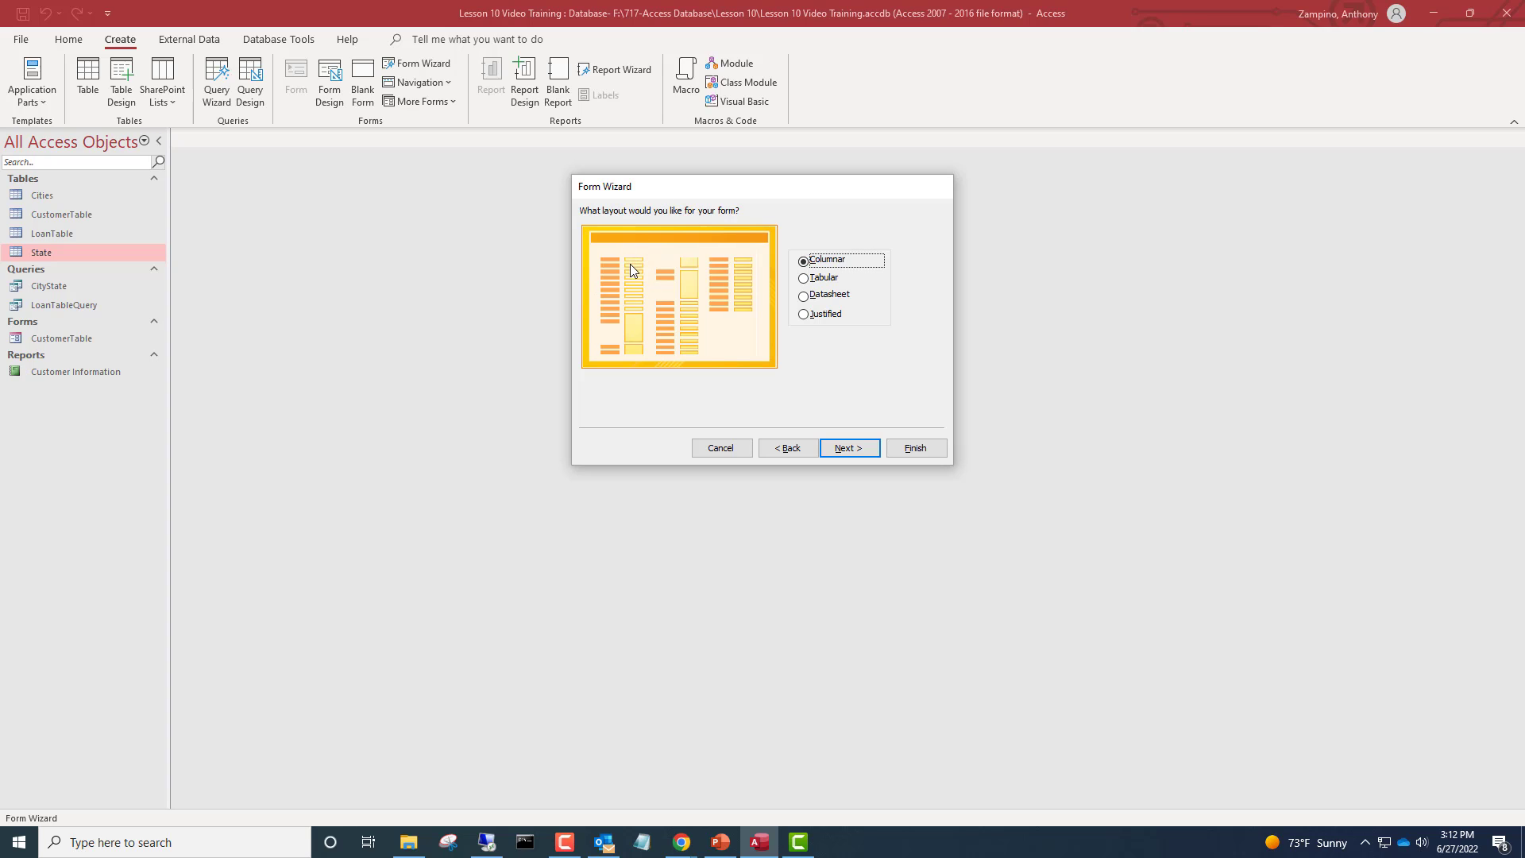
Compare the layout options, choose the Tabular layout, and finish the form wizard
click(822, 280)
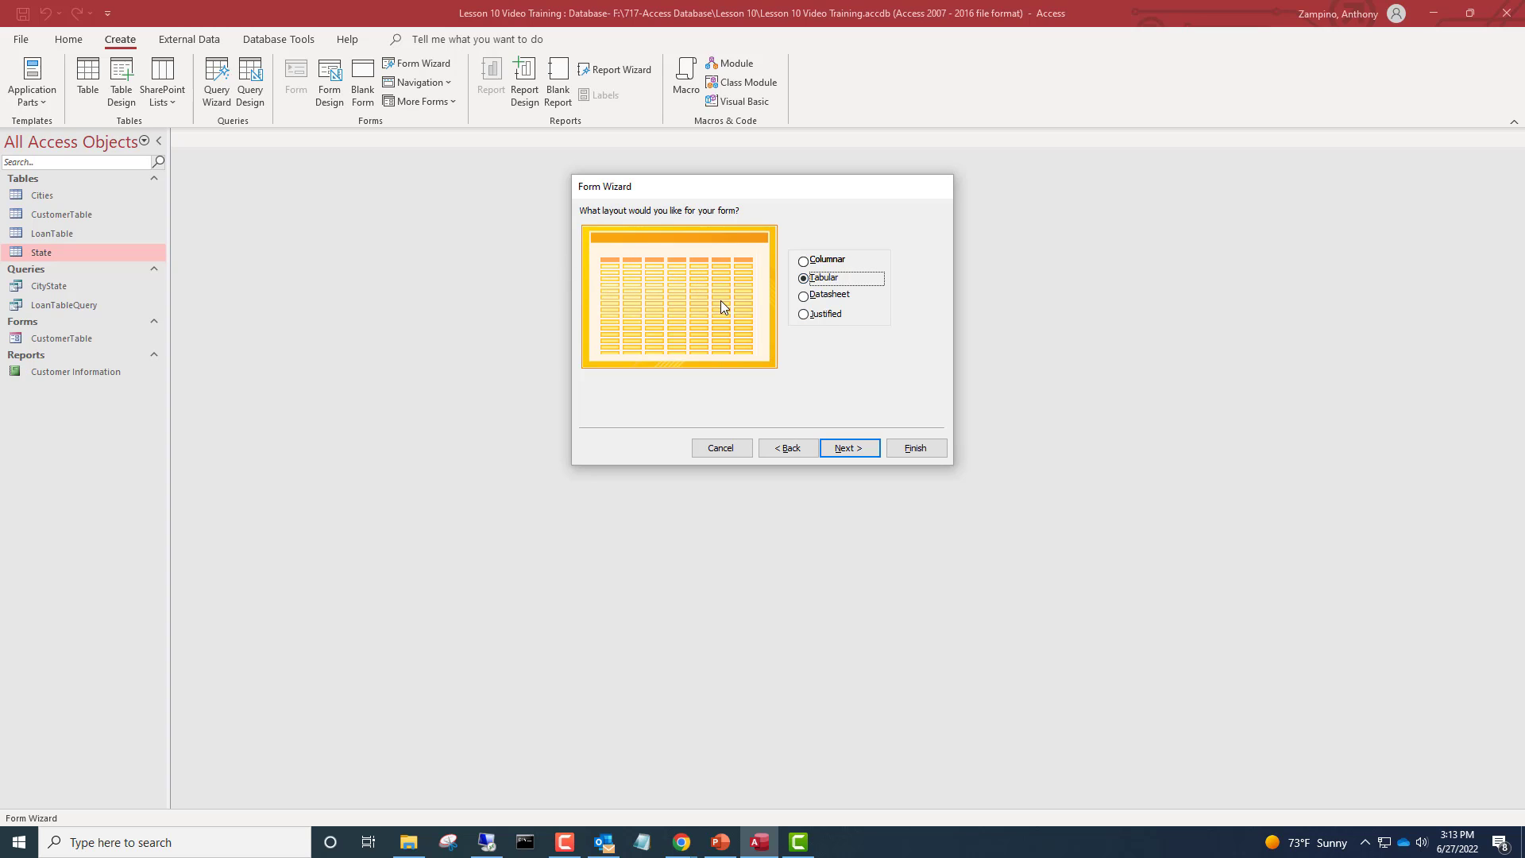
click(826, 295)
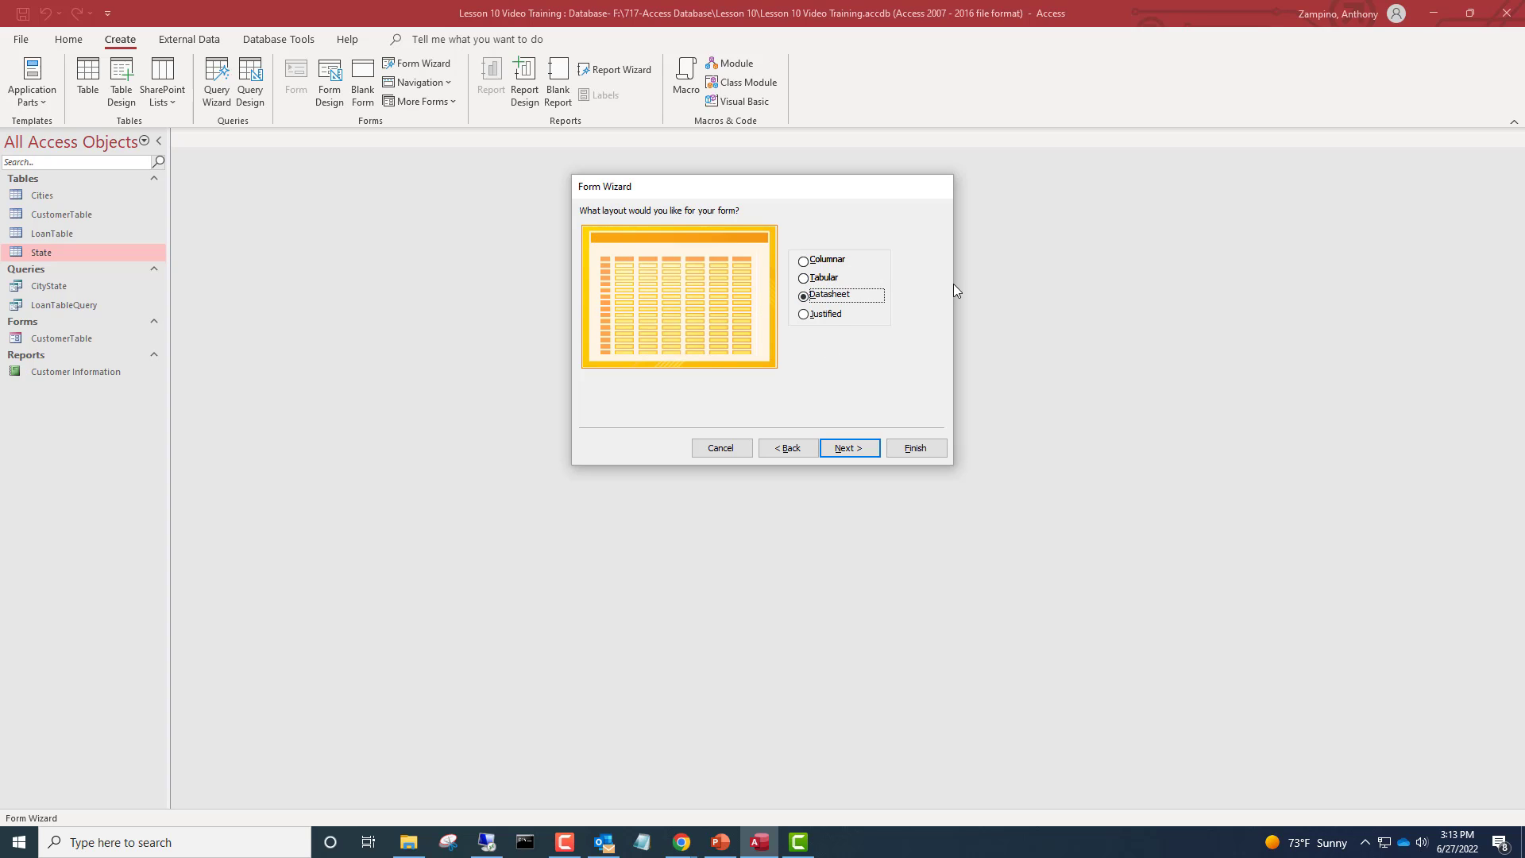
click(827, 315)
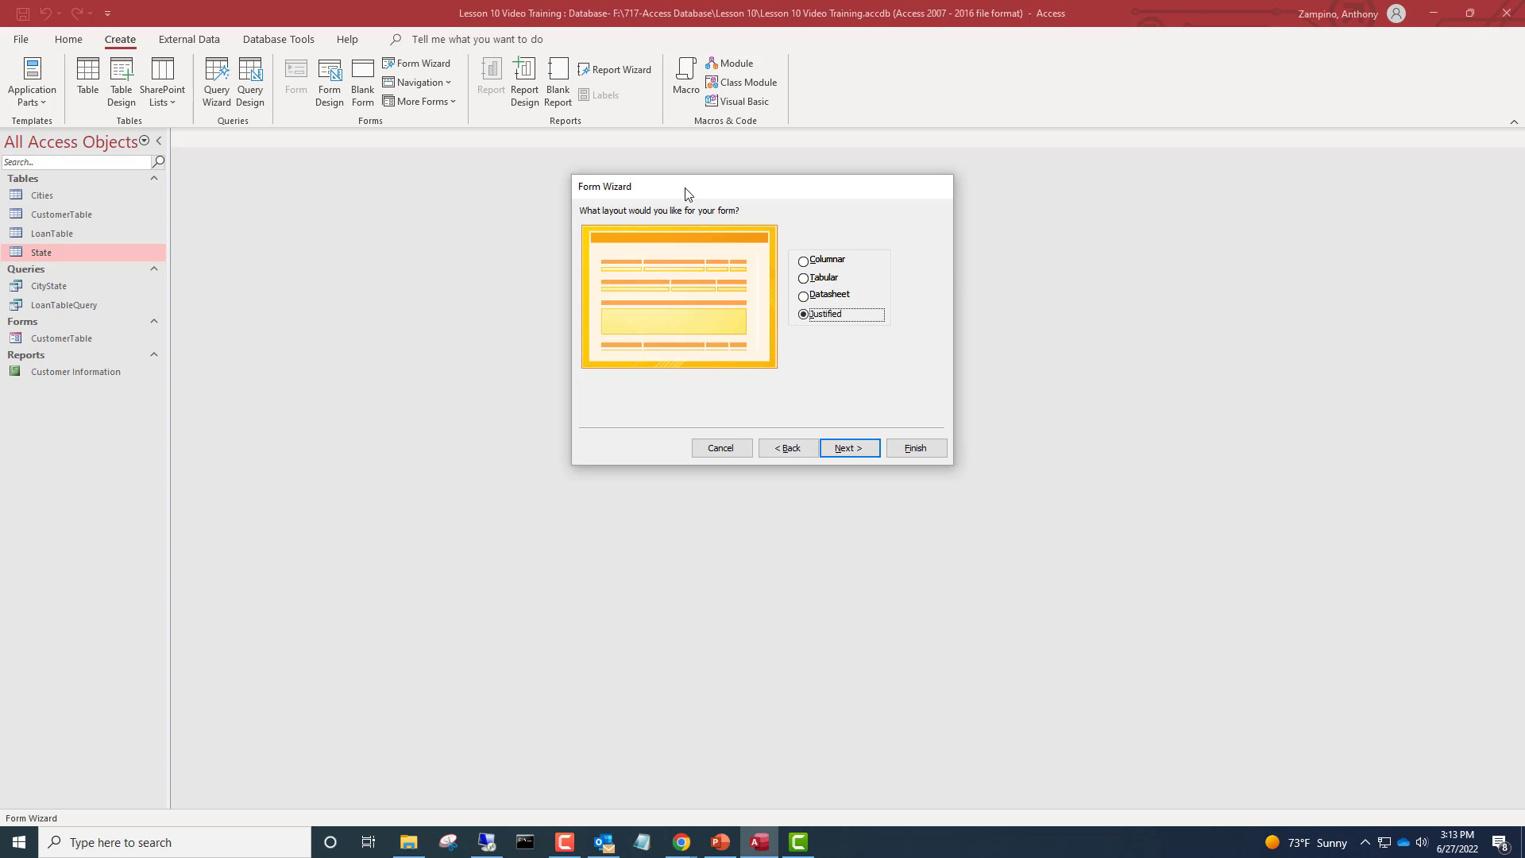
click(831, 280)
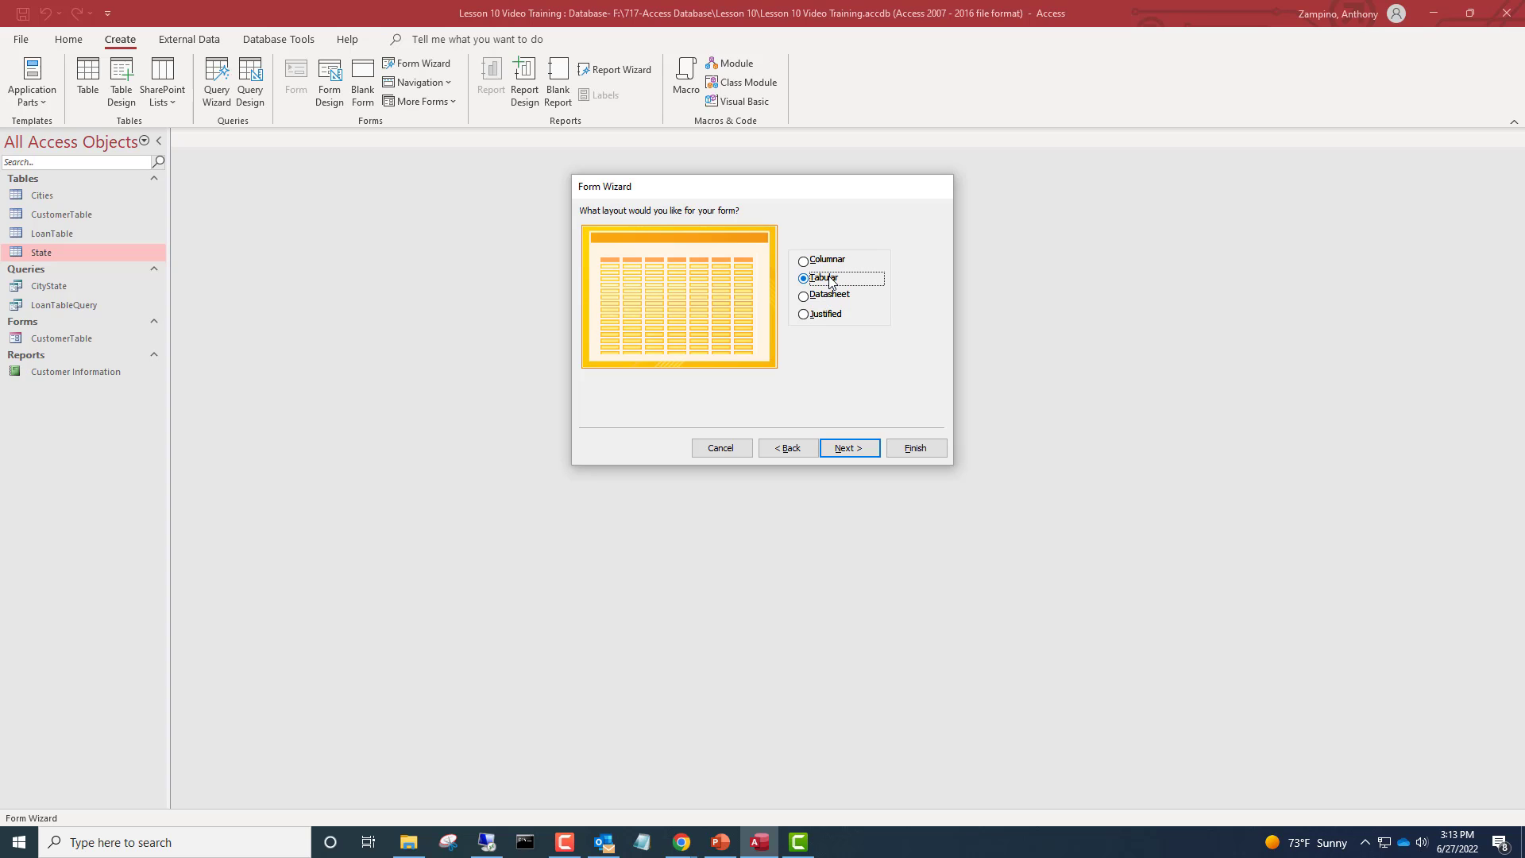
click(837, 451)
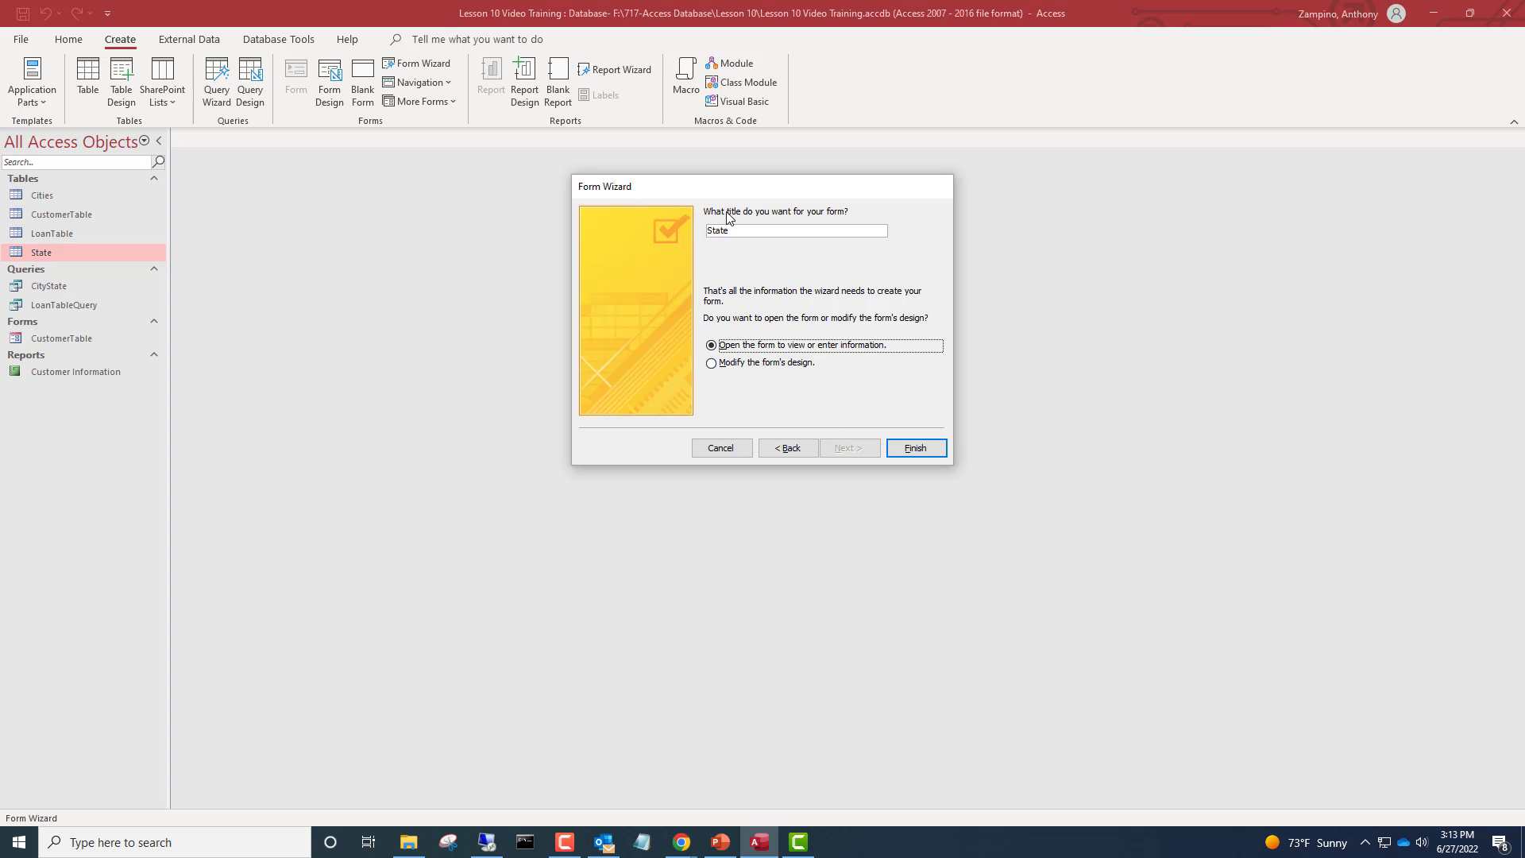
click(916, 448)
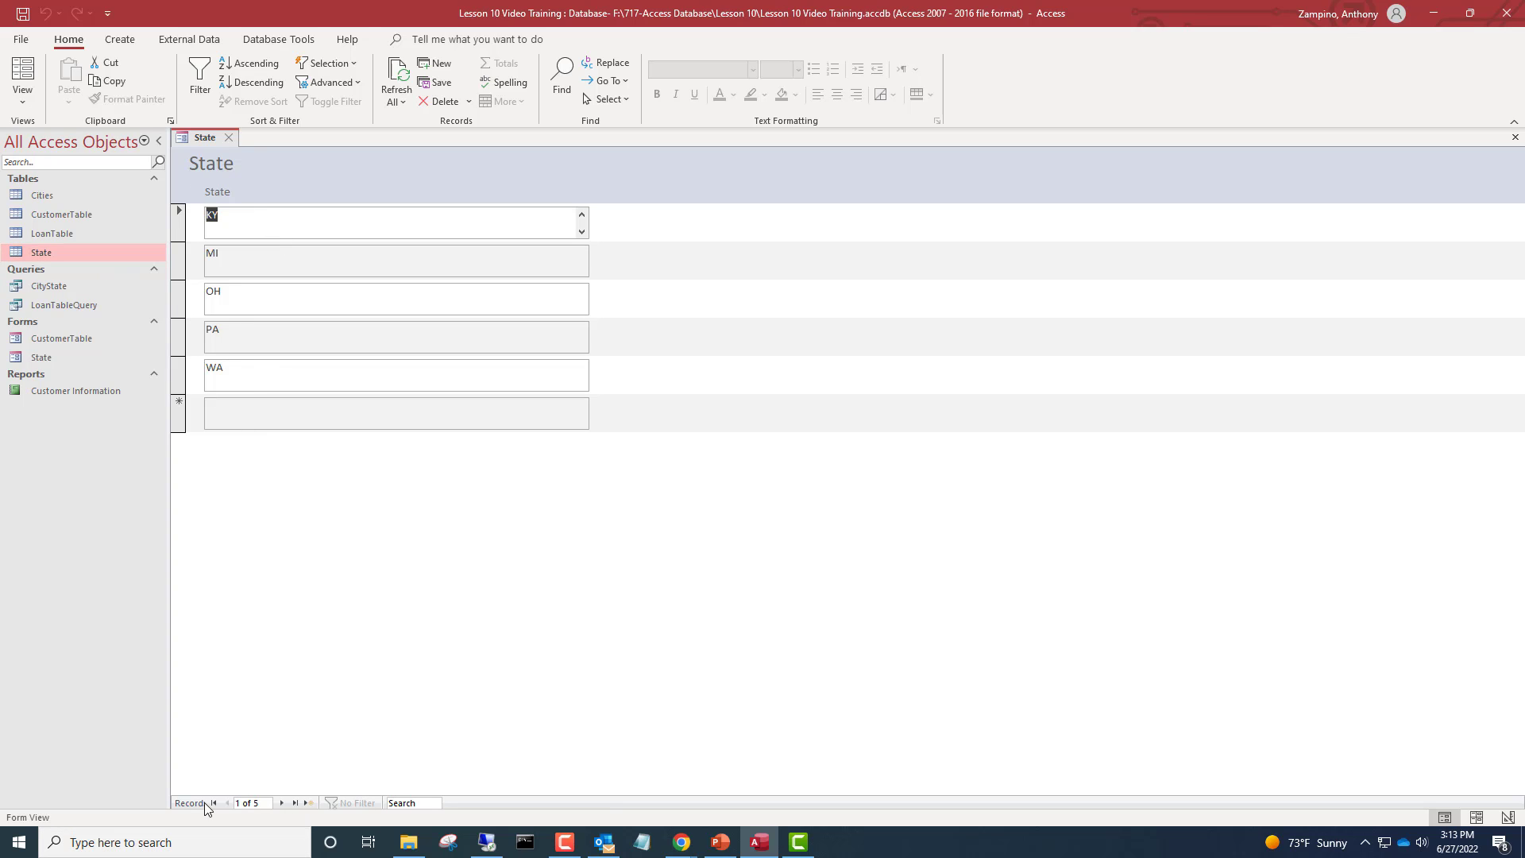
Go to a new record in the form and enter KY as the state
click(285, 802)
click(280, 803)
click(281, 803)
click(332, 403)
text(KY)
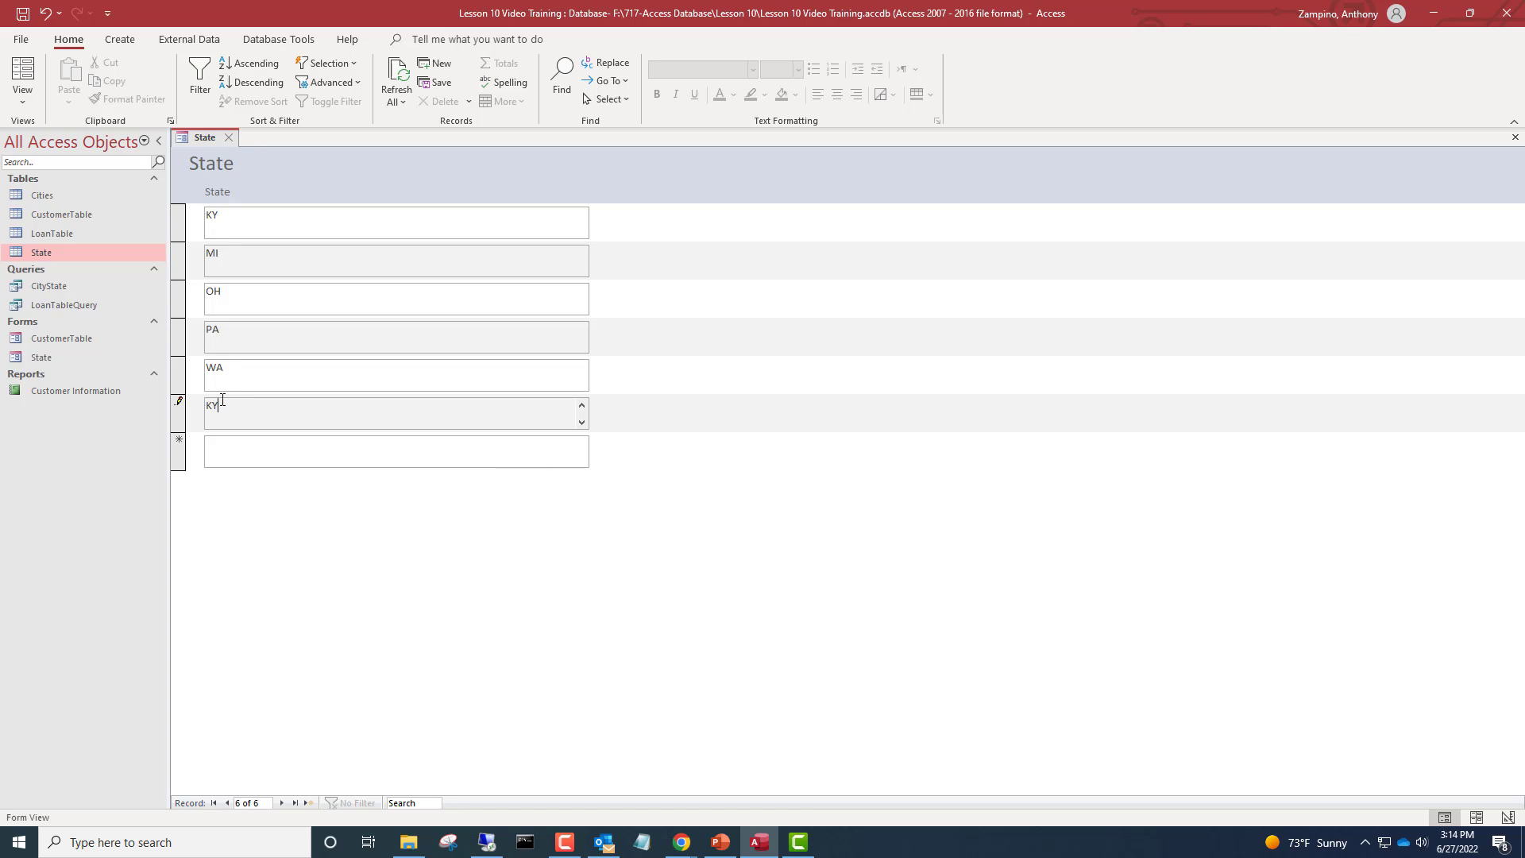
Select the newly added KY record and delete it, confirming the deletion
click(268, 457)
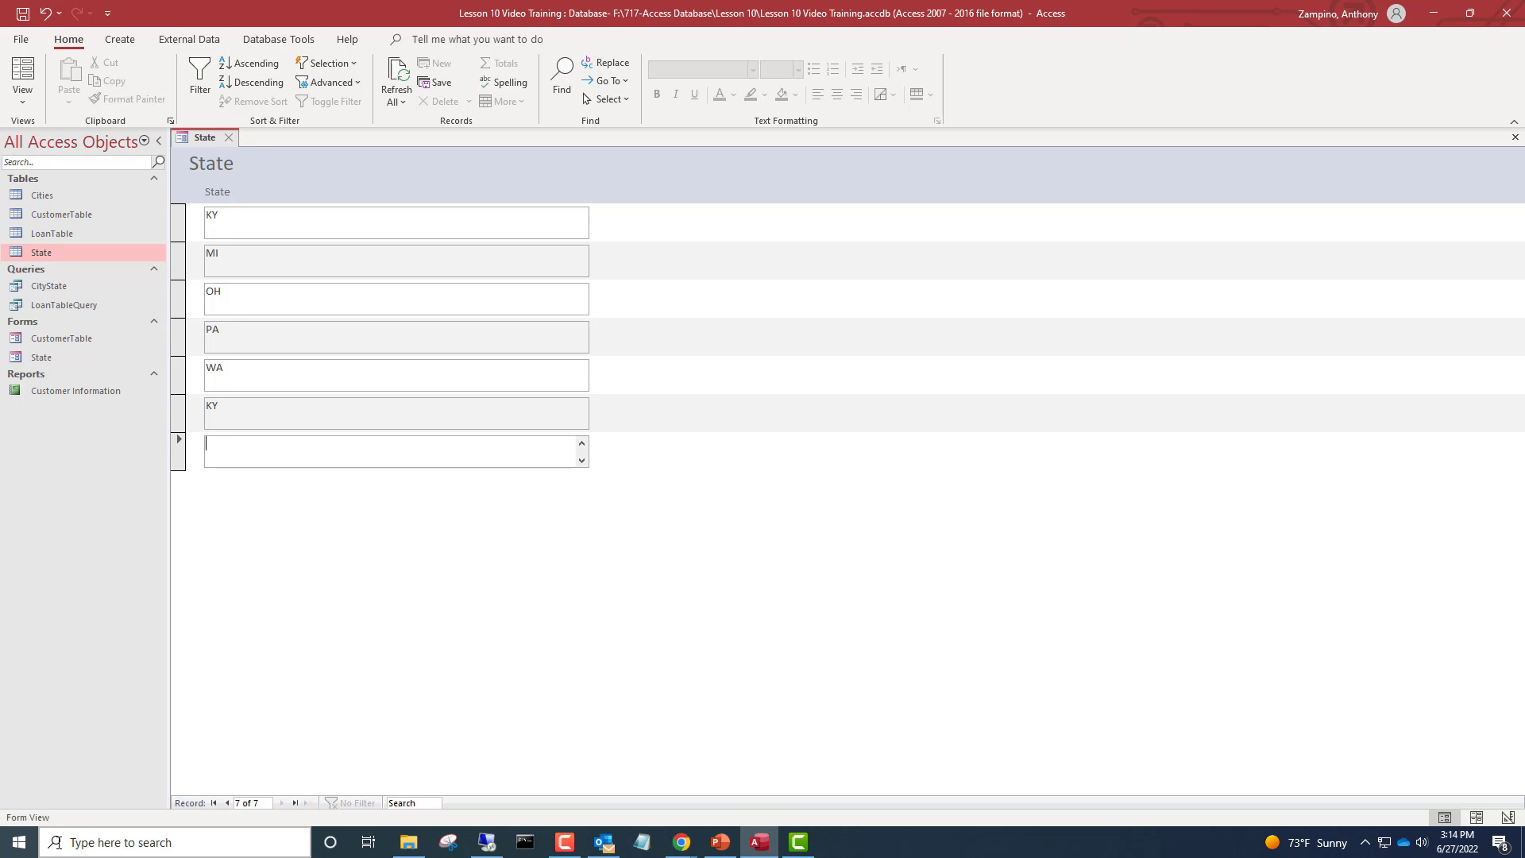
click(178, 413)
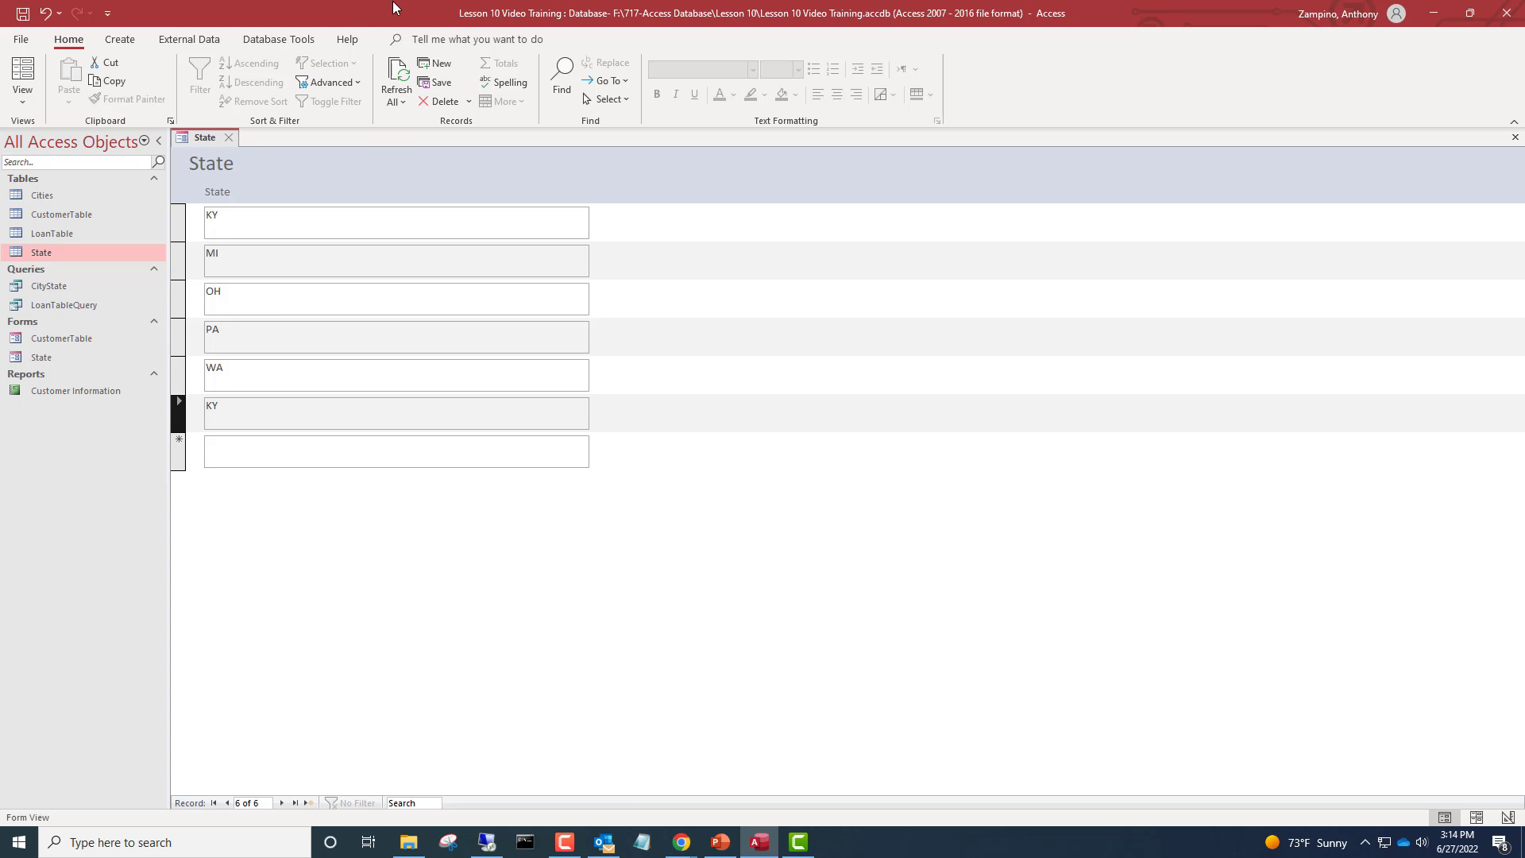
click(439, 103)
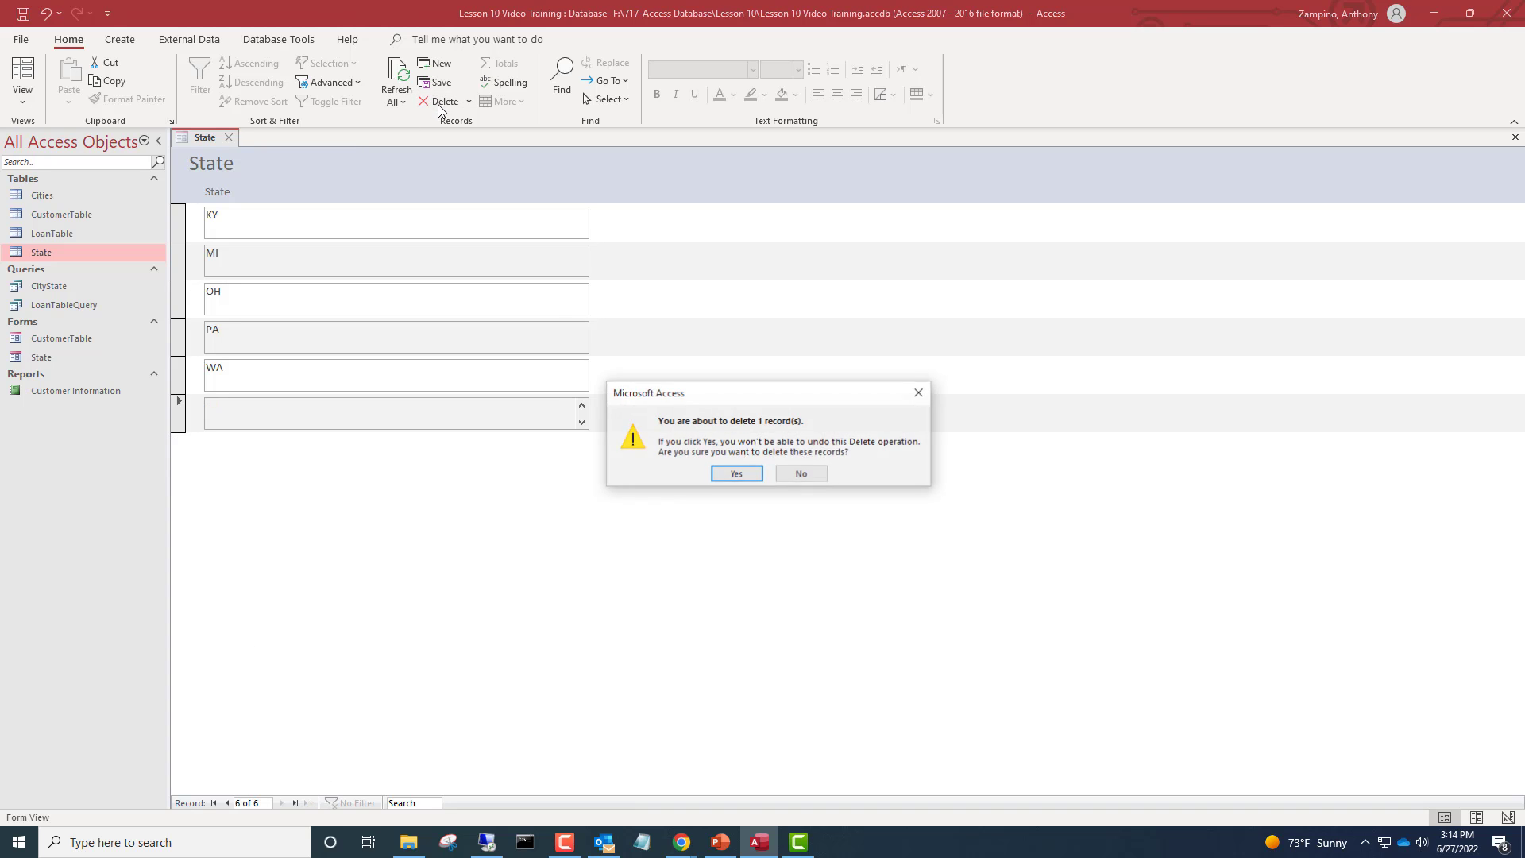
click(736, 474)
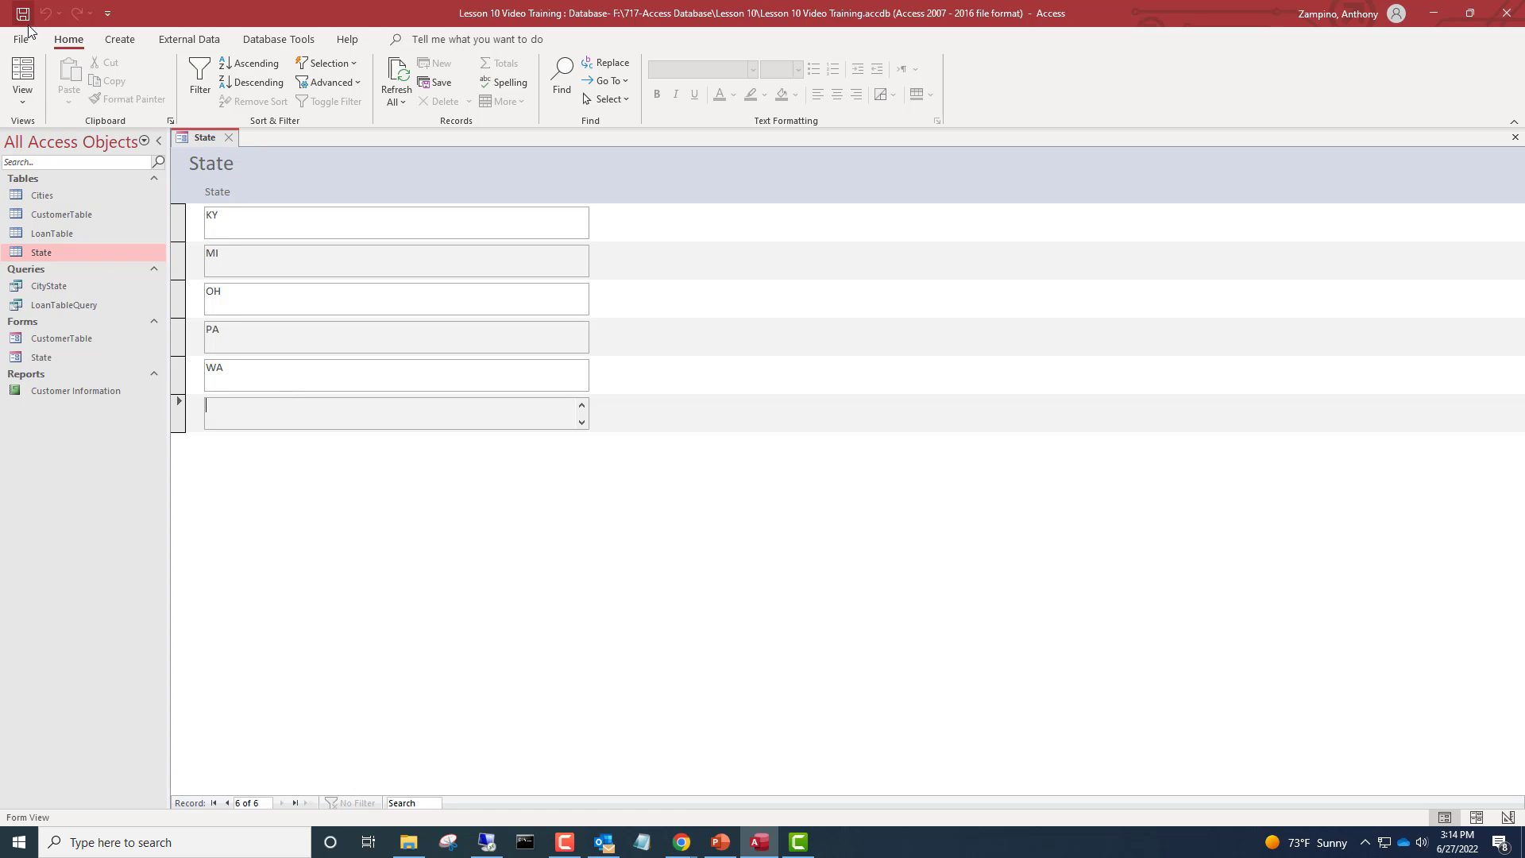
Open the form in Design View and widen the header title label to about 3.9 inches
click(22, 101)
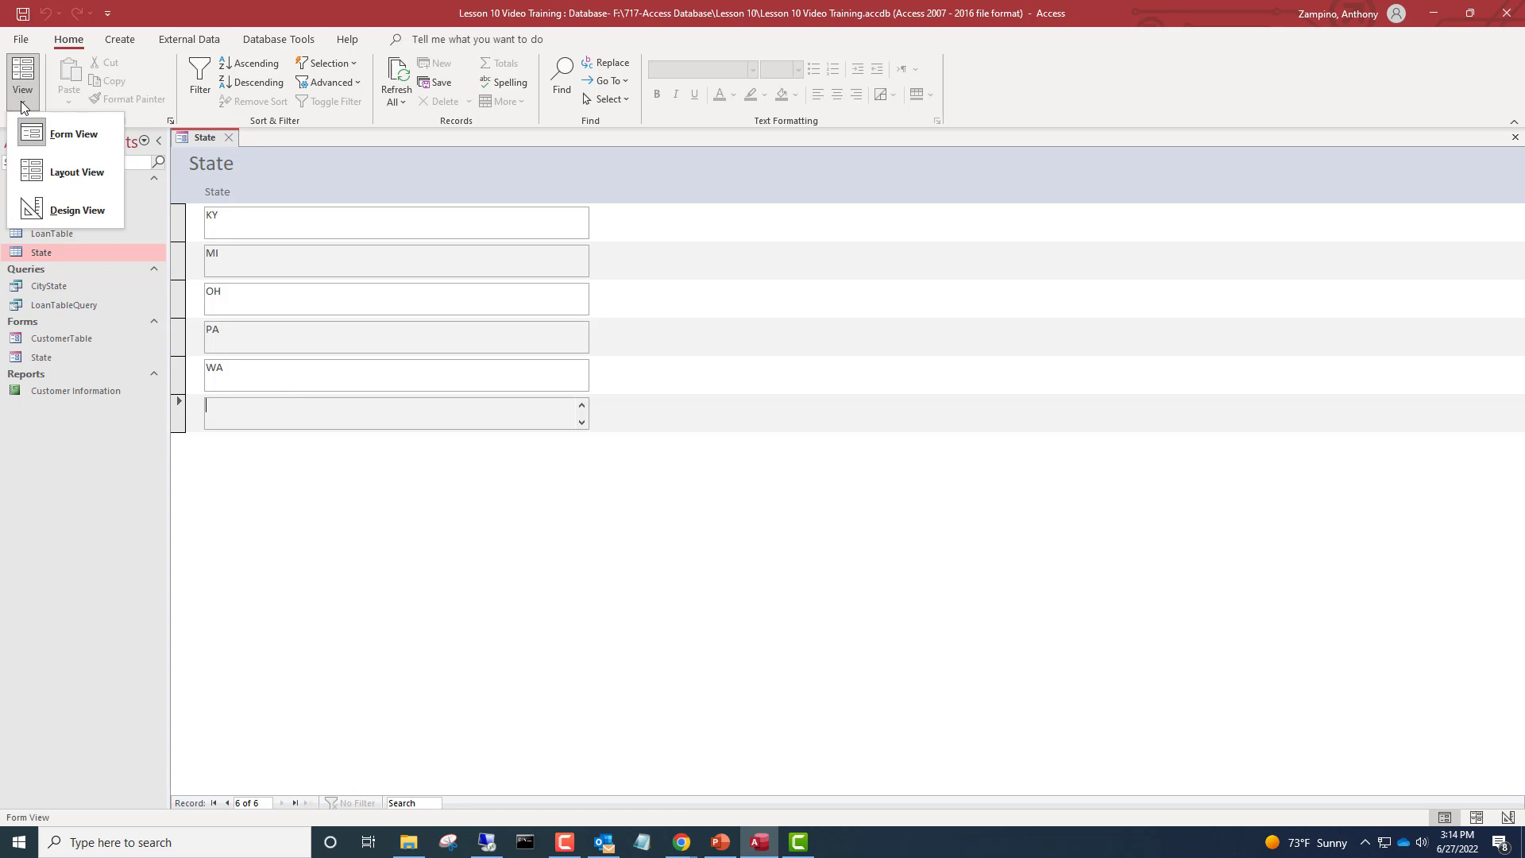
right_click(205, 139)
right_click(205, 140)
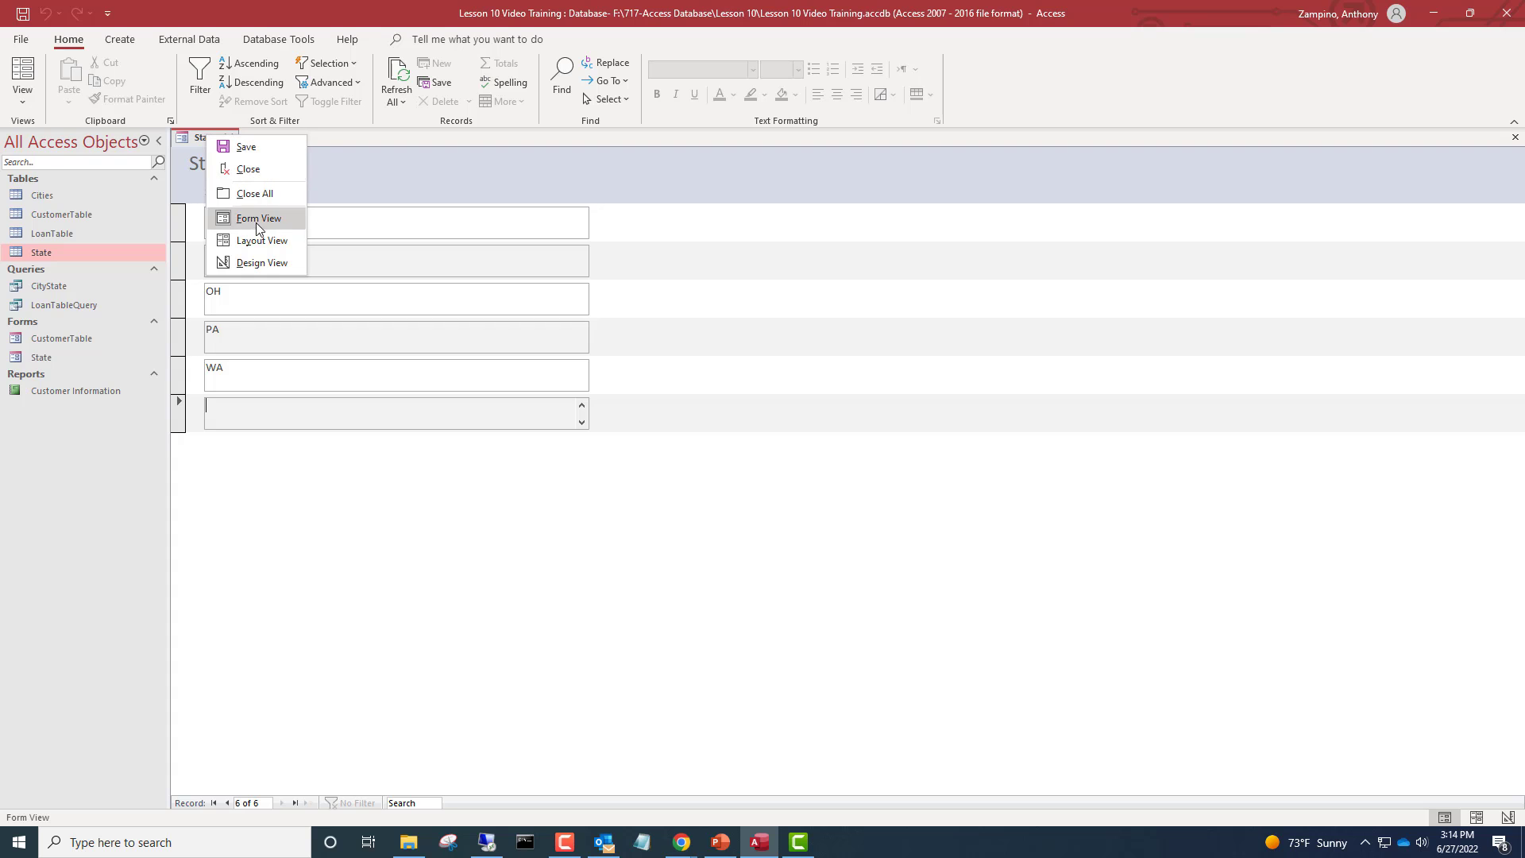
click(274, 265)
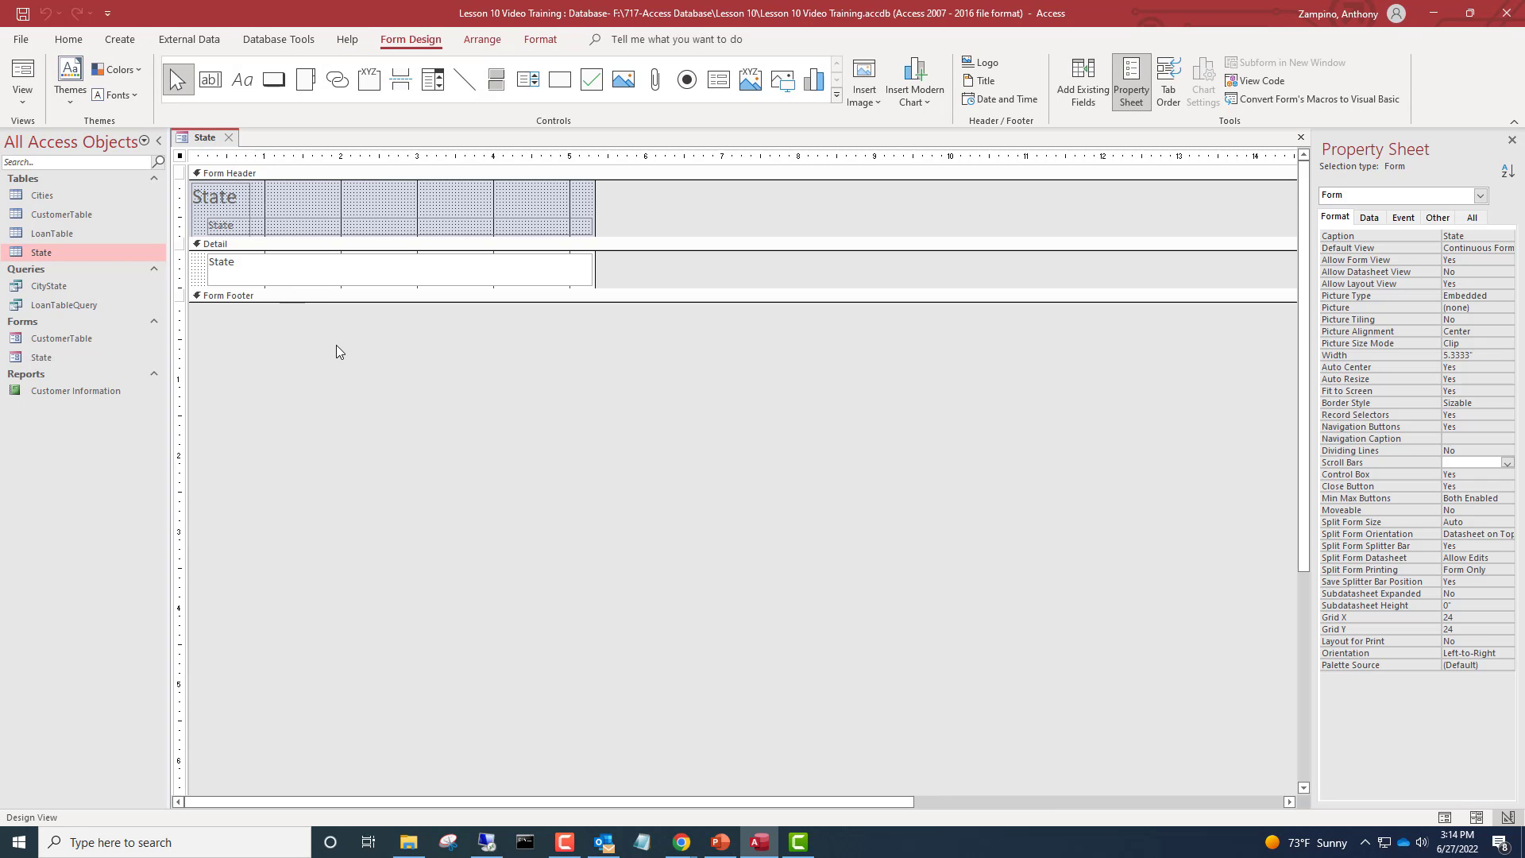
click(222, 197)
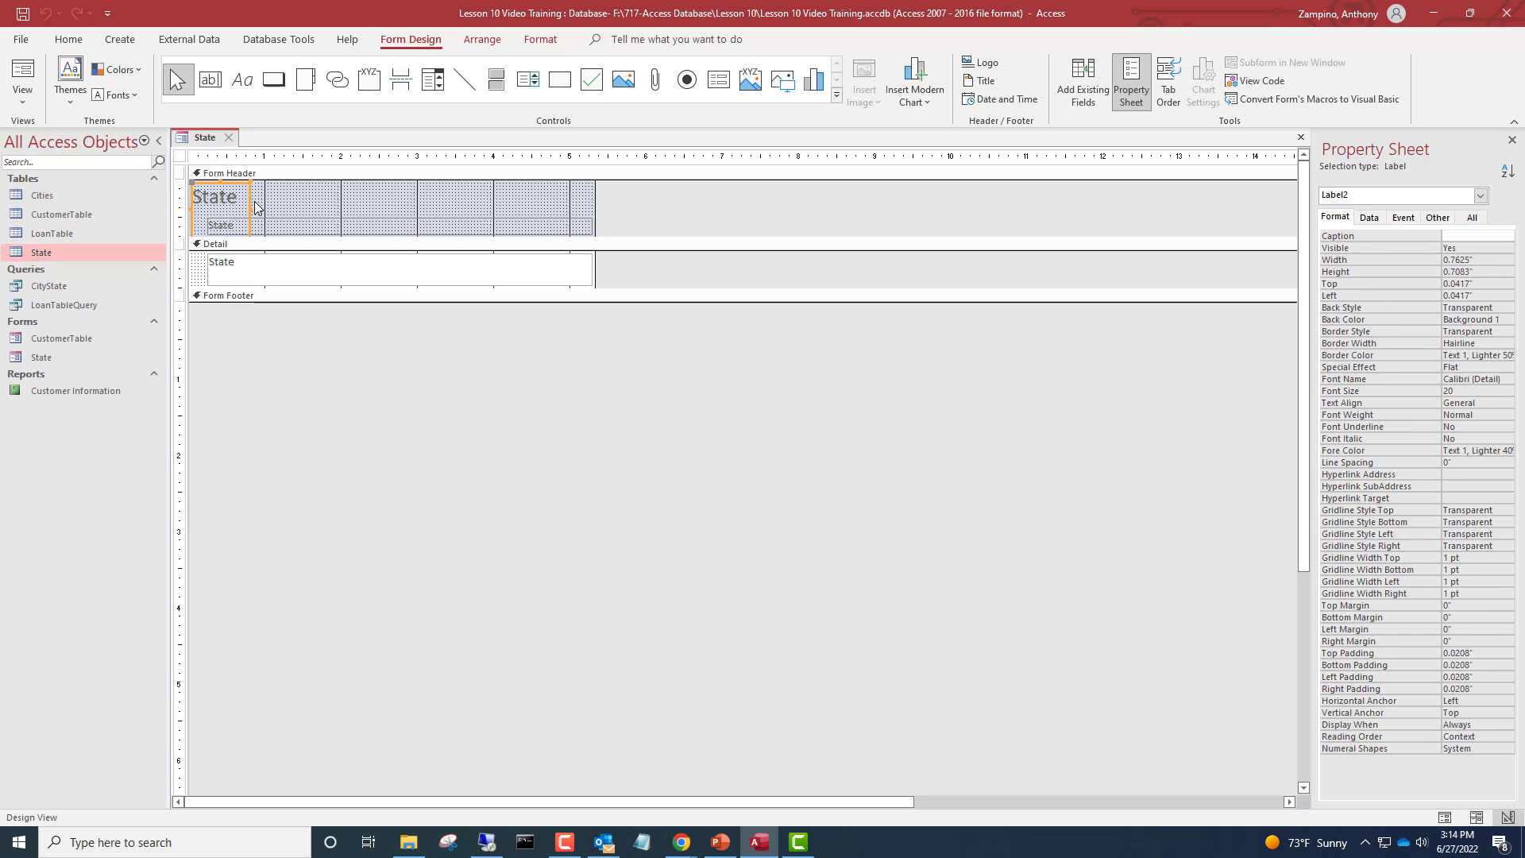
drag(251, 207, 490, 195)
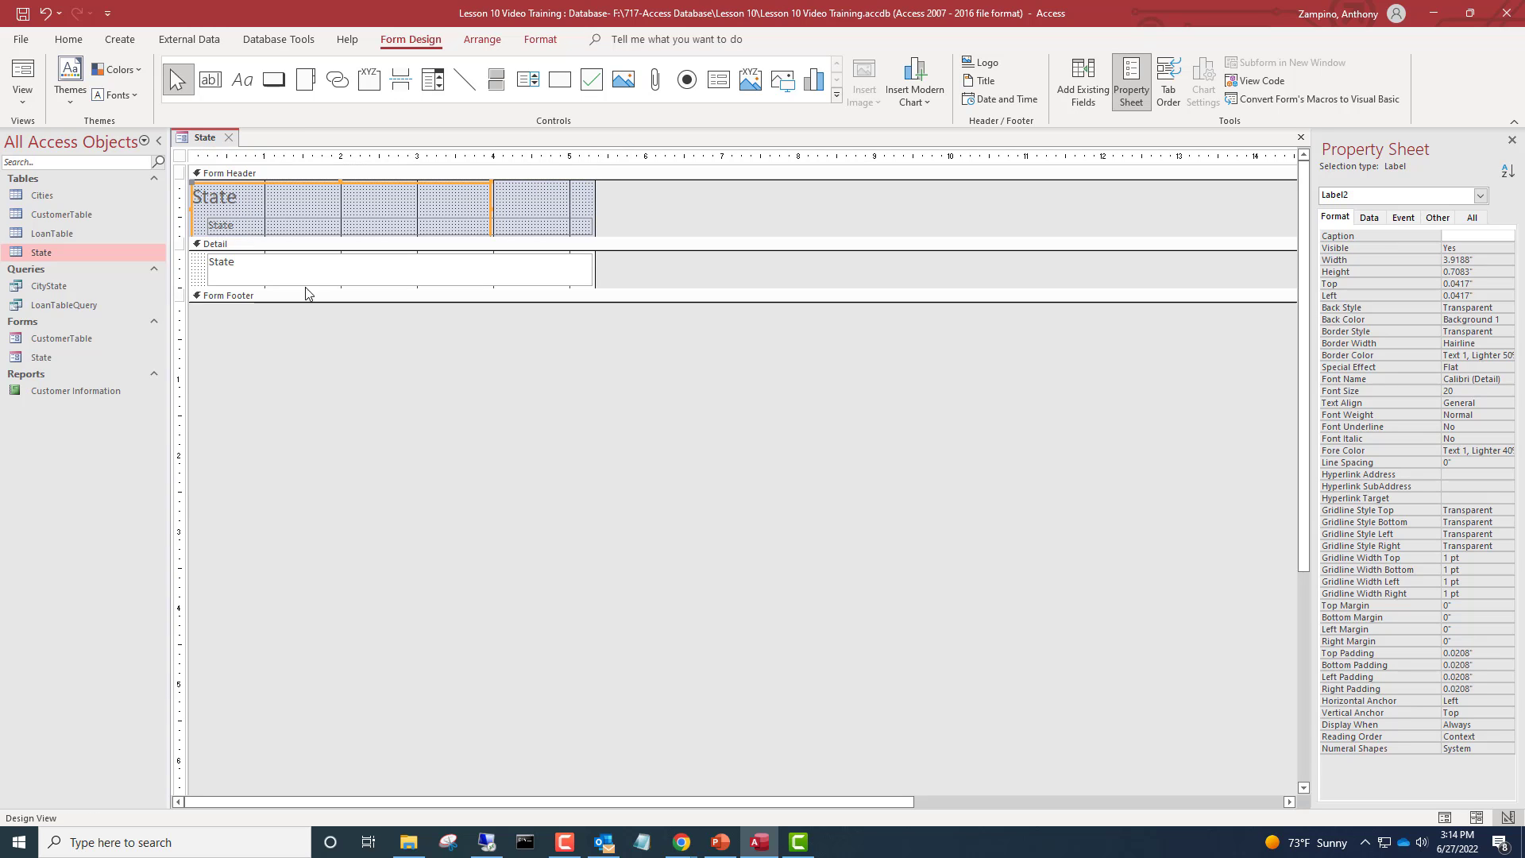
Change the form title text to State Input Form
click(274, 208)
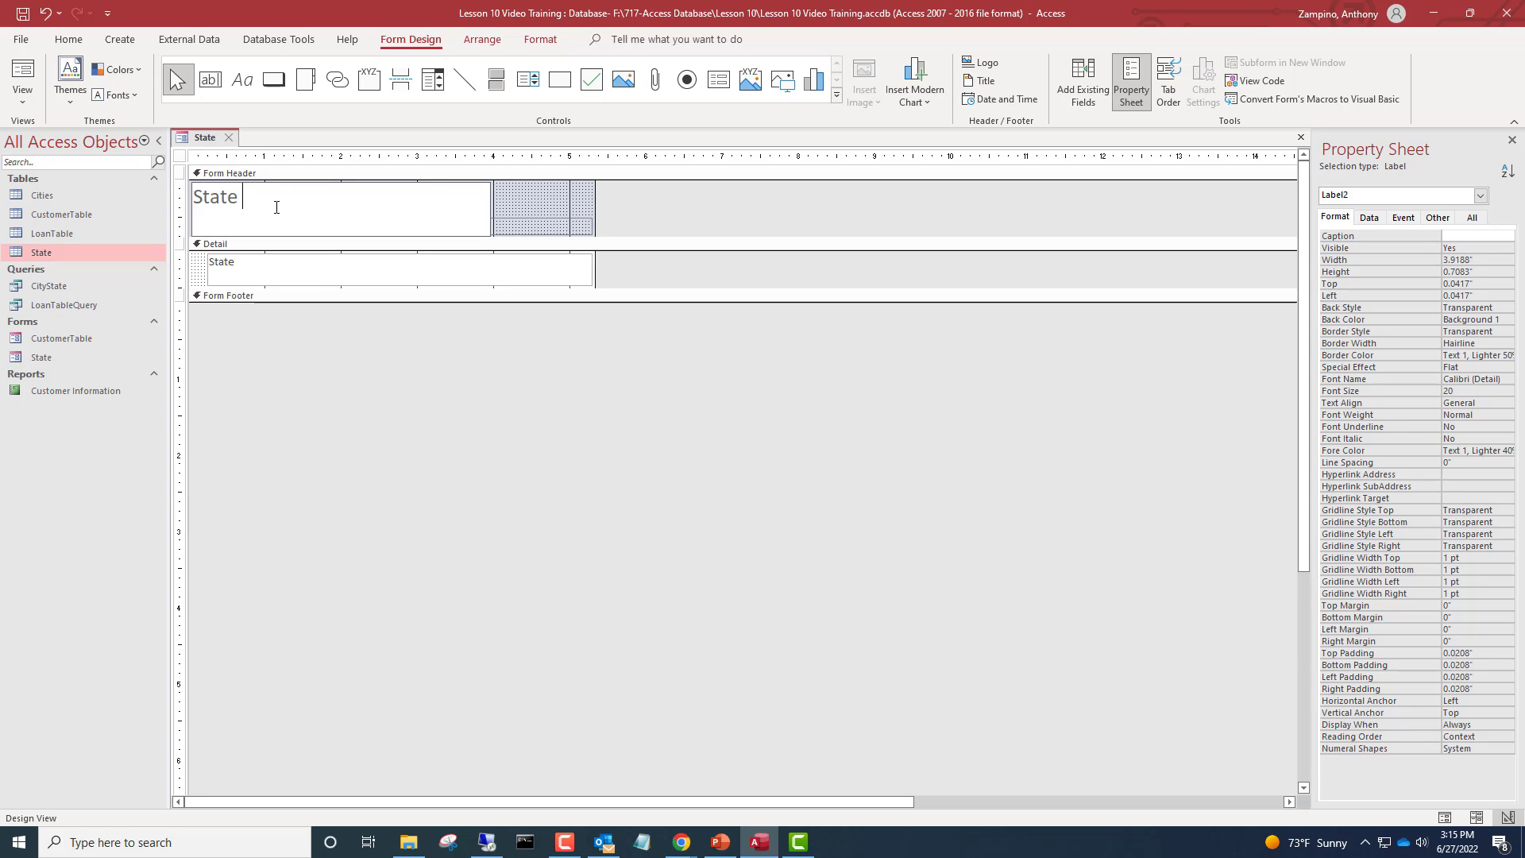
text(Input Form)
click(633, 213)
Preview the form in Form View and return to Design View
scroll(613, 193, down, 2)
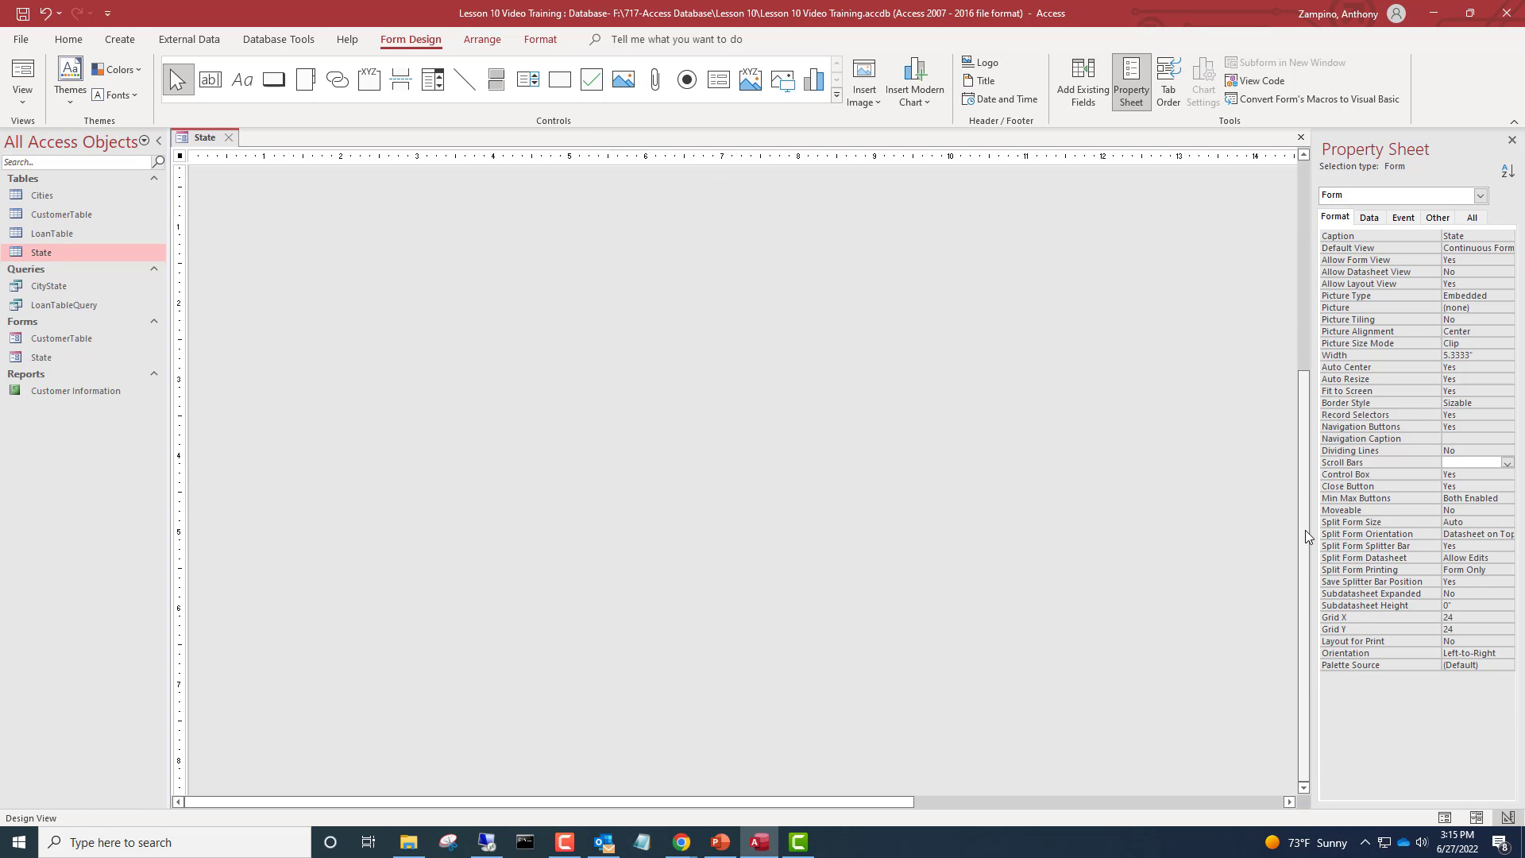
scroll(1304, 530, up, 5)
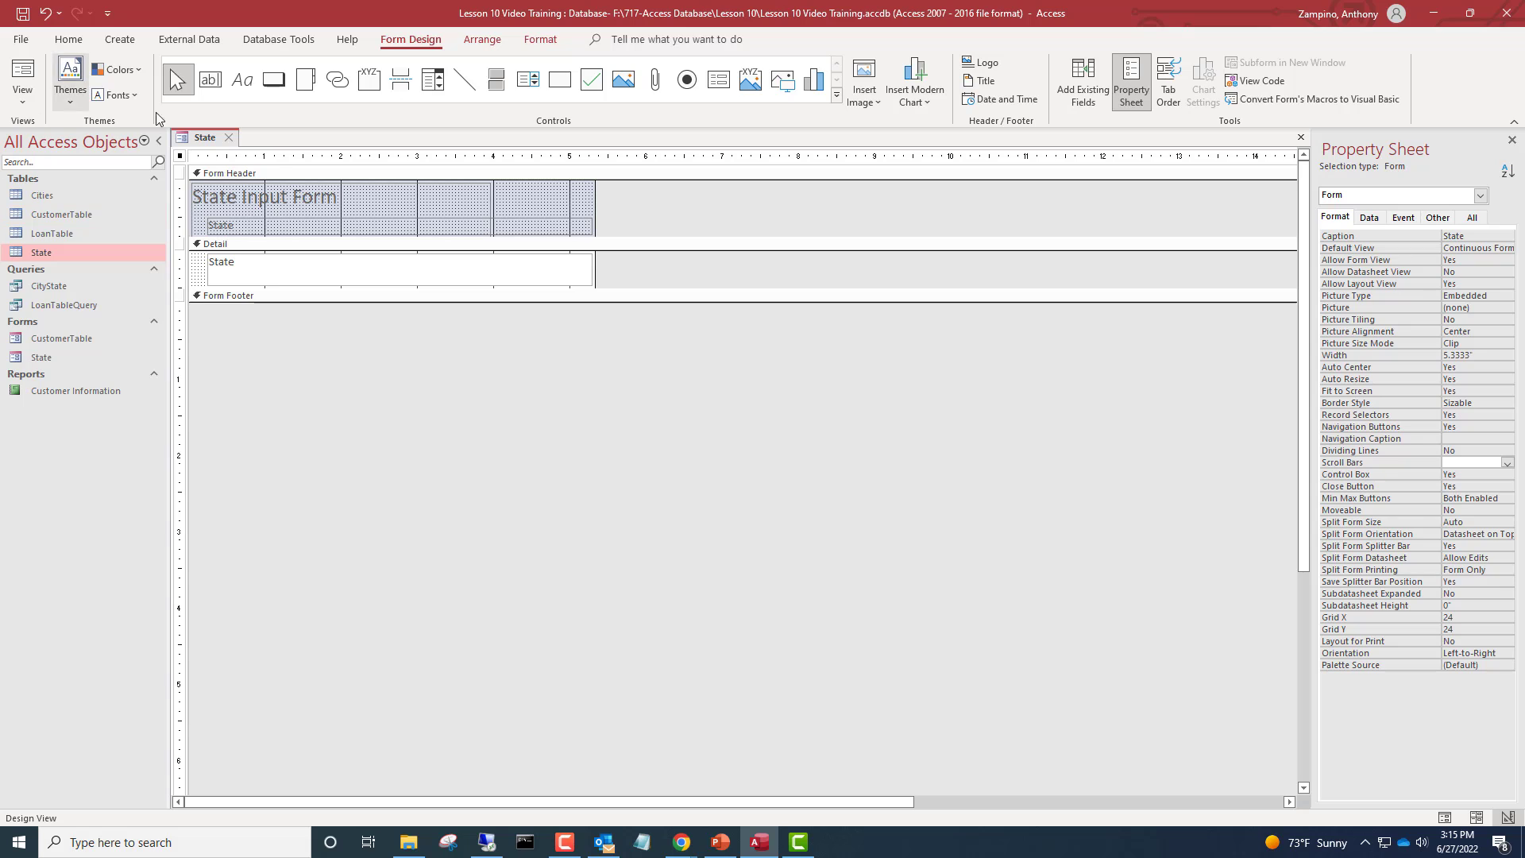
click(32, 70)
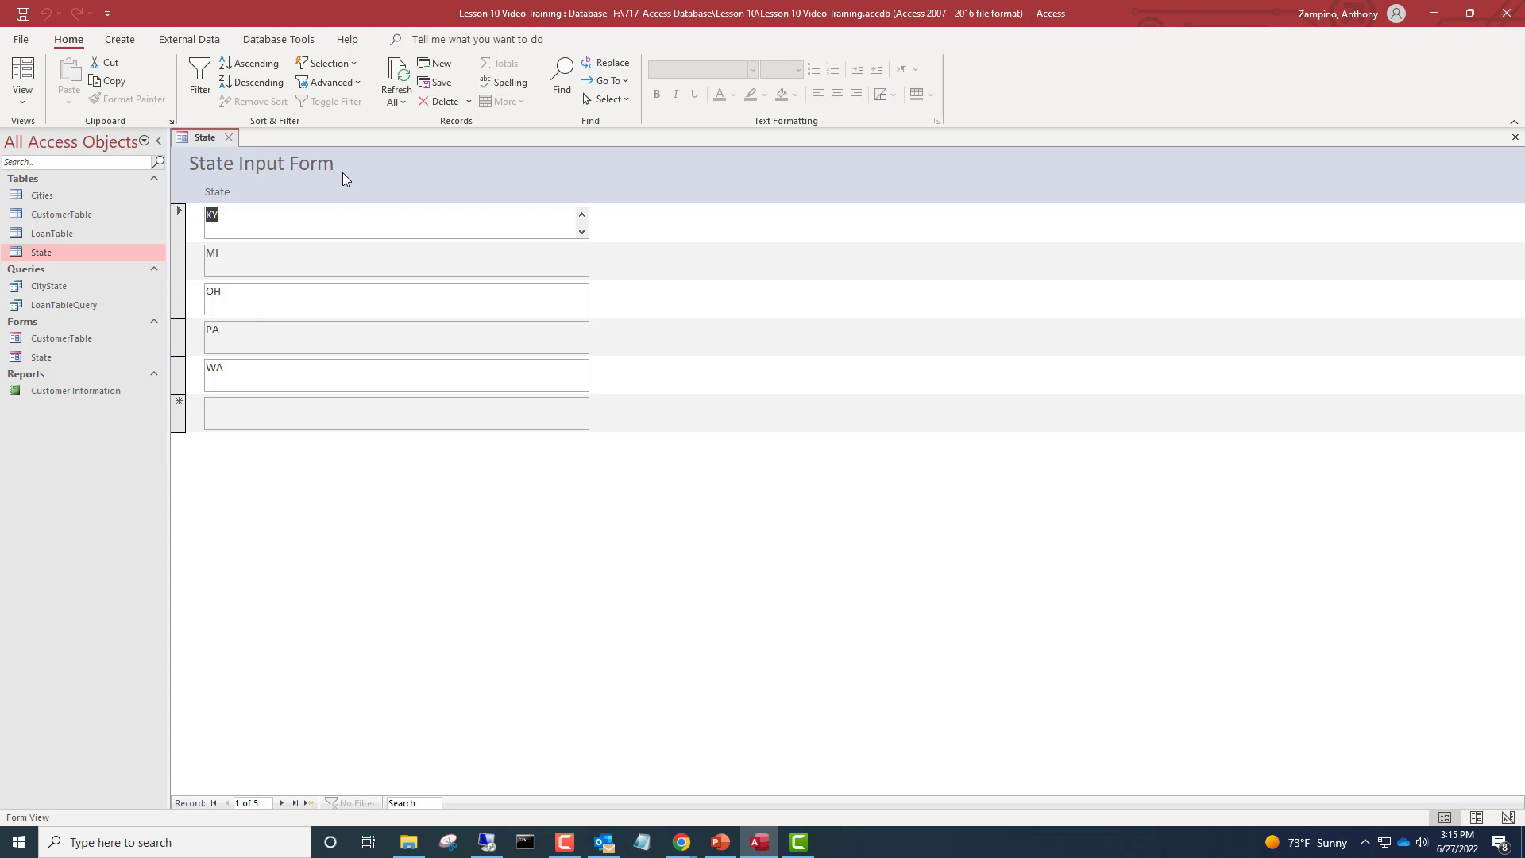
click(22, 96)
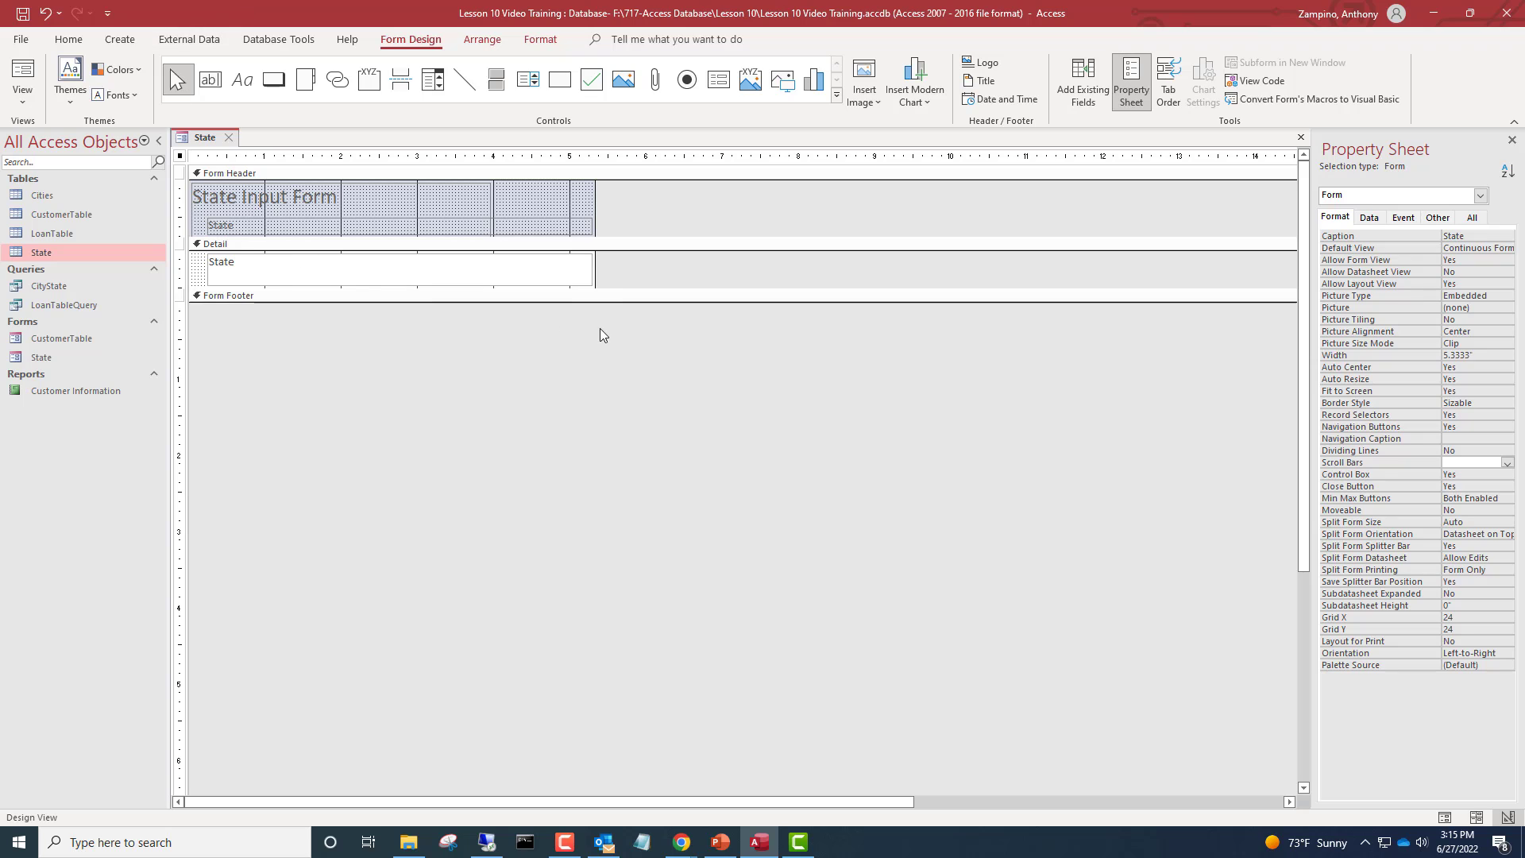
Shrink the State text box to about 1.08 inches wide and reduce its height
click(423, 270)
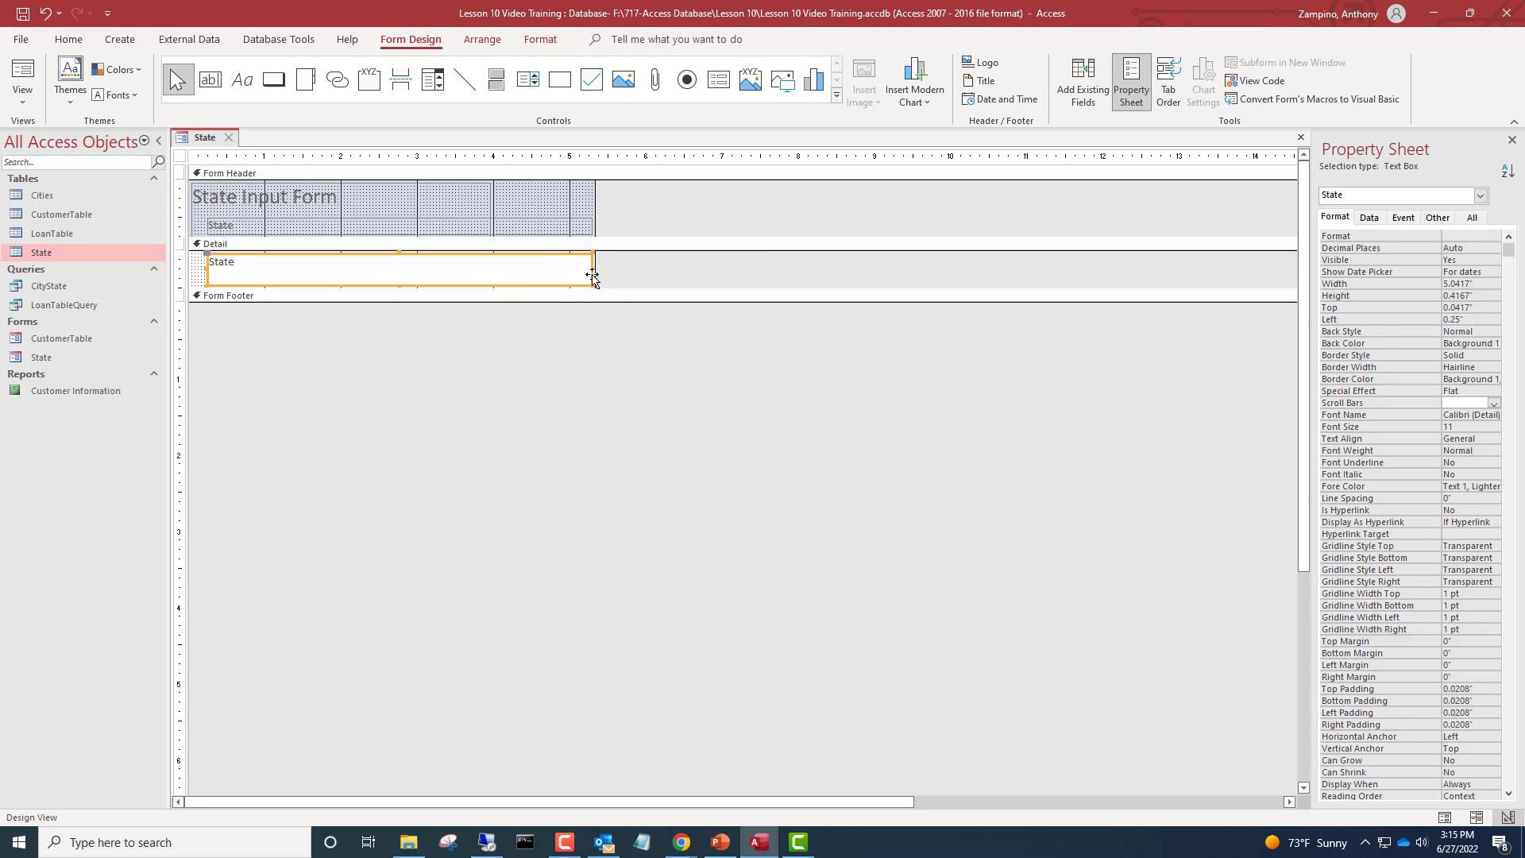
drag(594, 272, 291, 274)
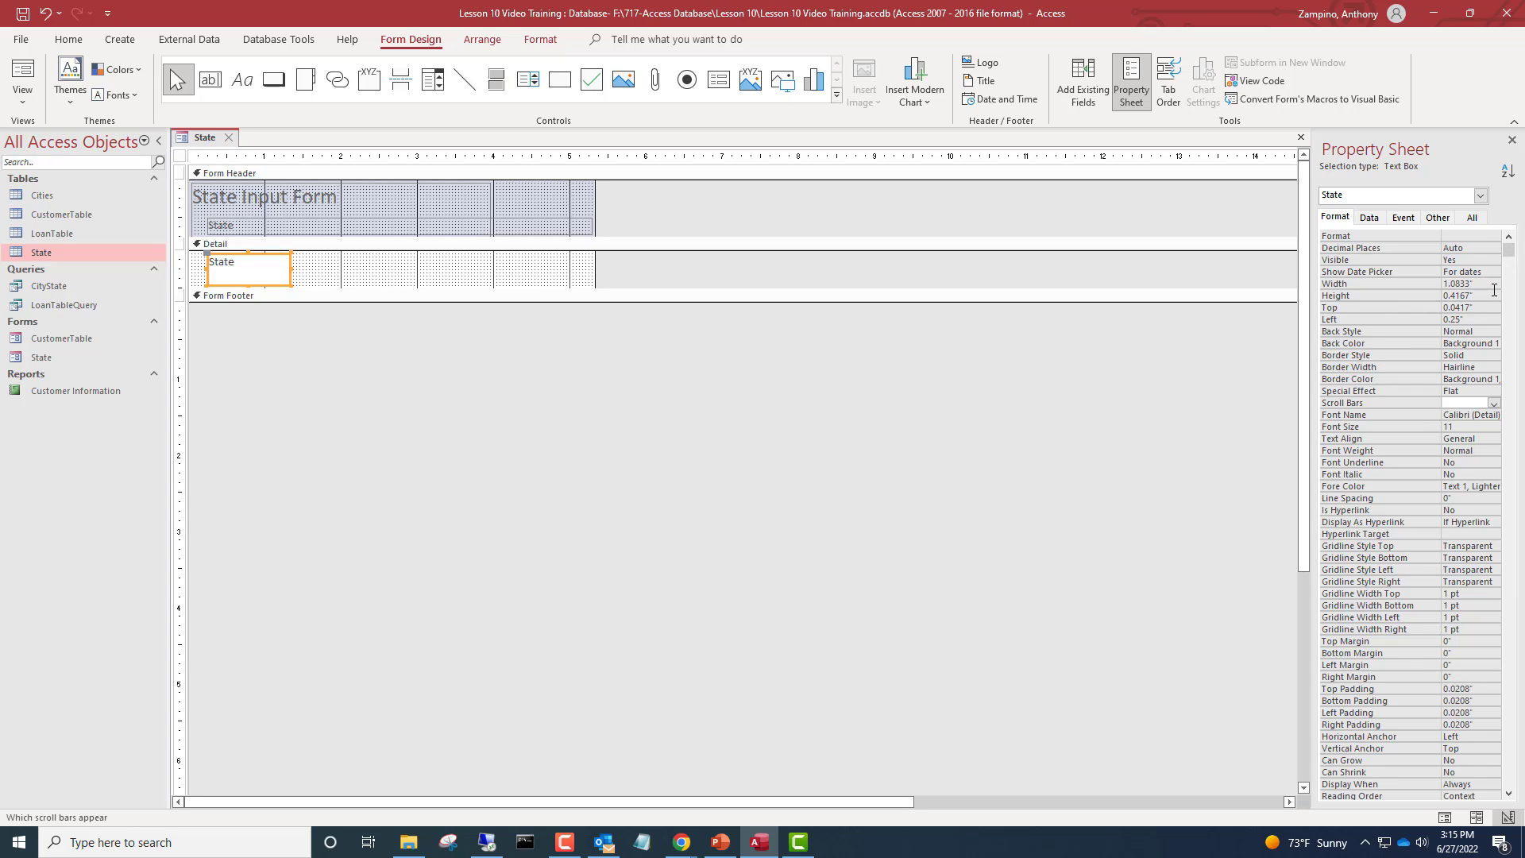
click(1494, 290)
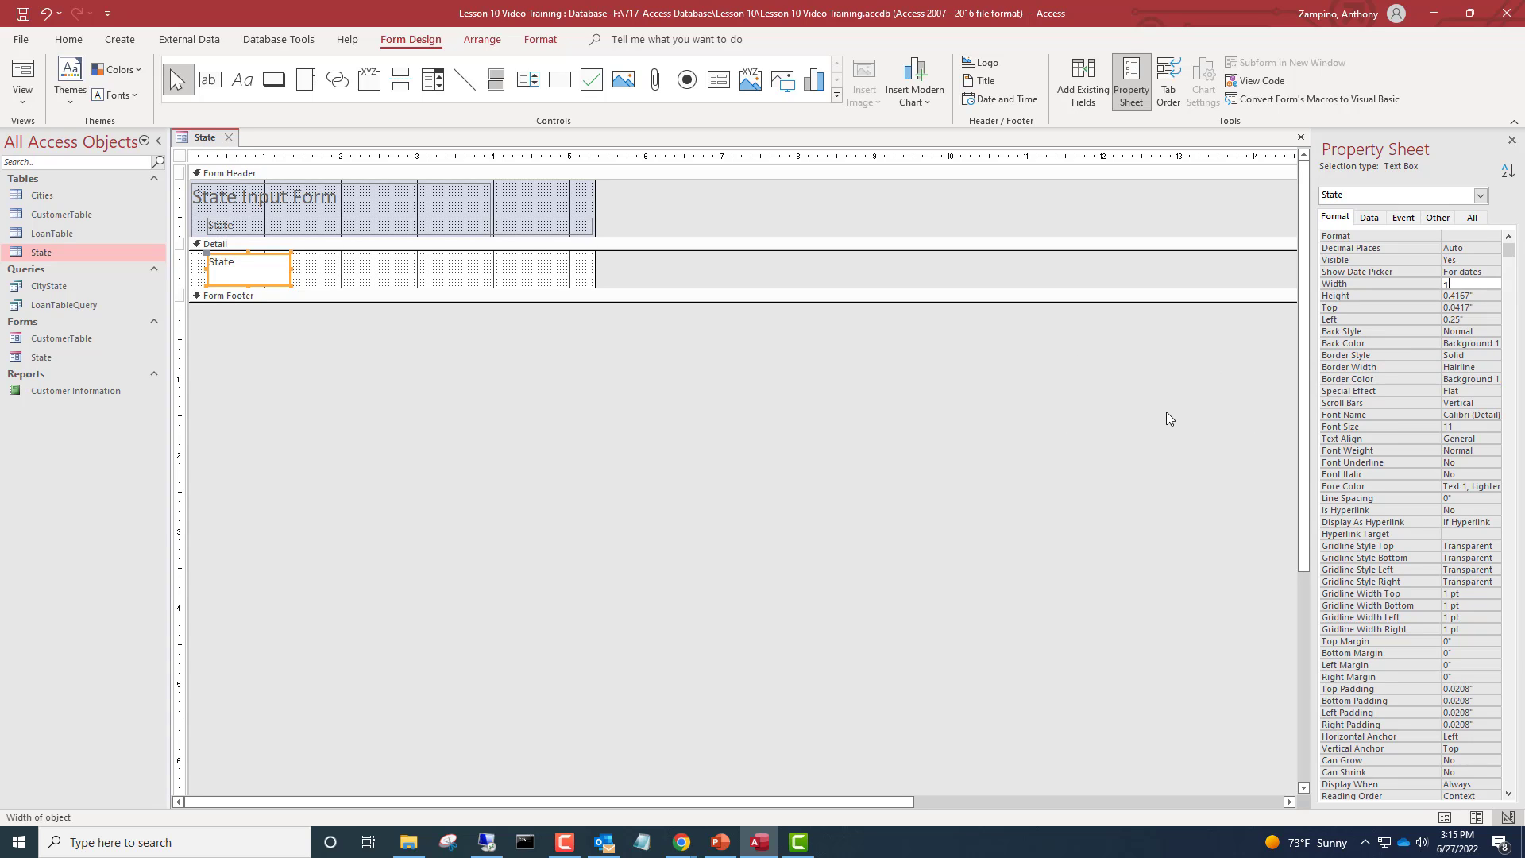
key(Return)
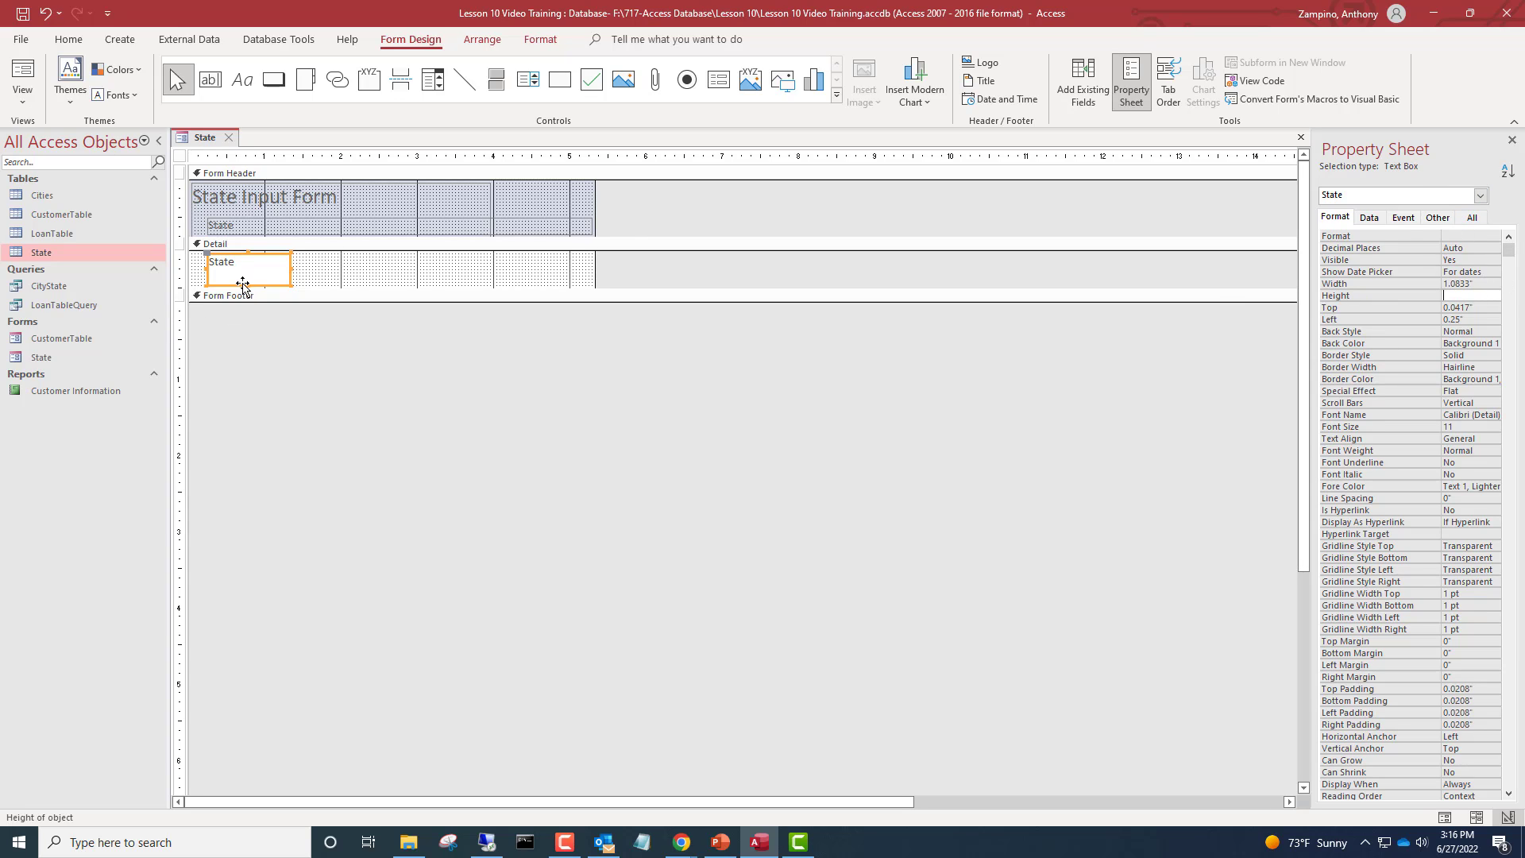
drag(245, 286, 254, 270)
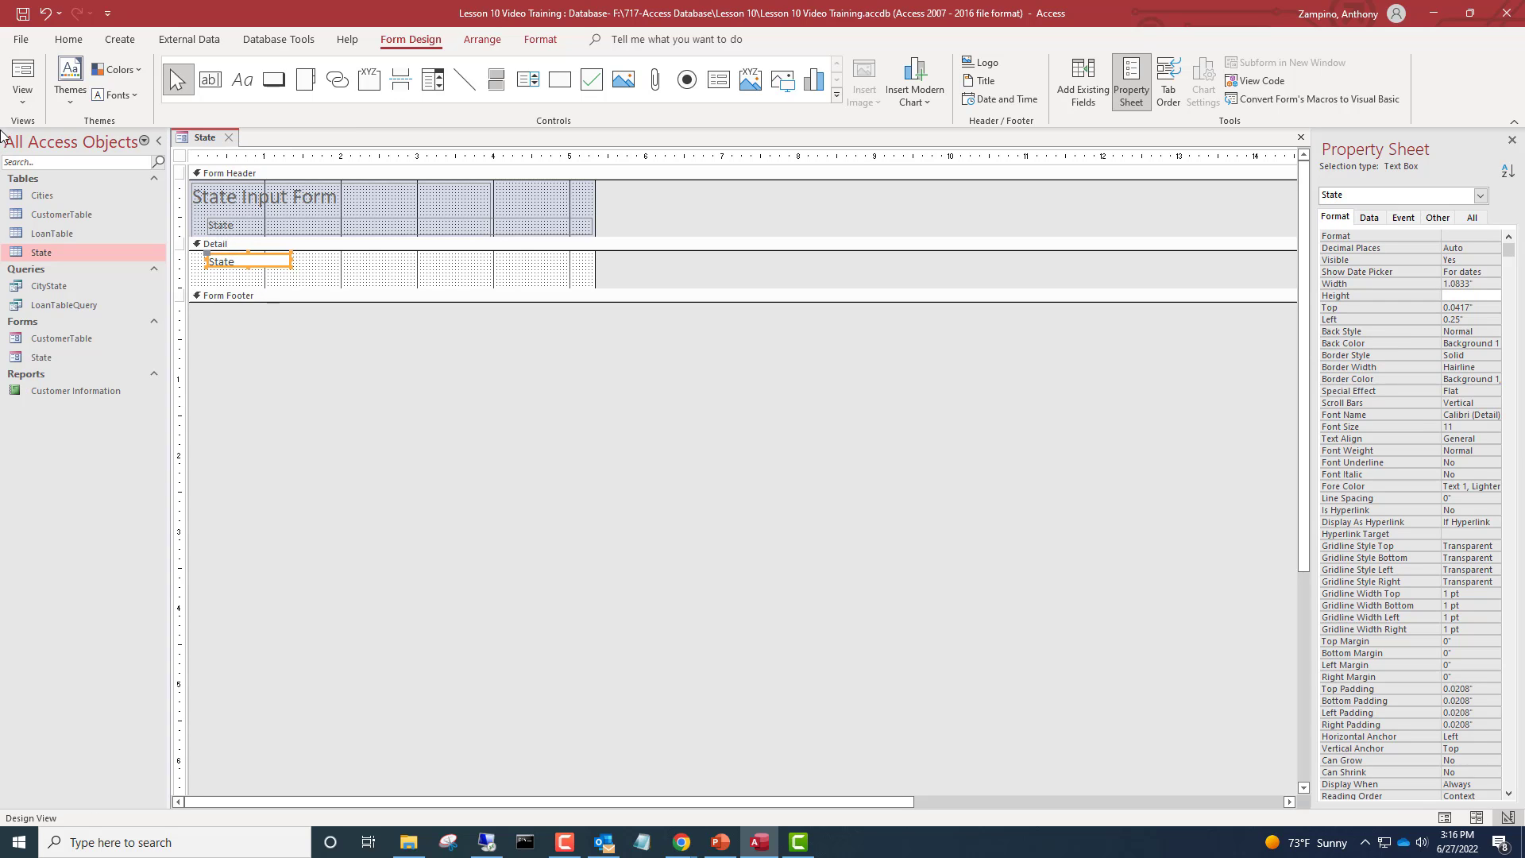
Preview the form in Form View and return to Design View
click(11, 79)
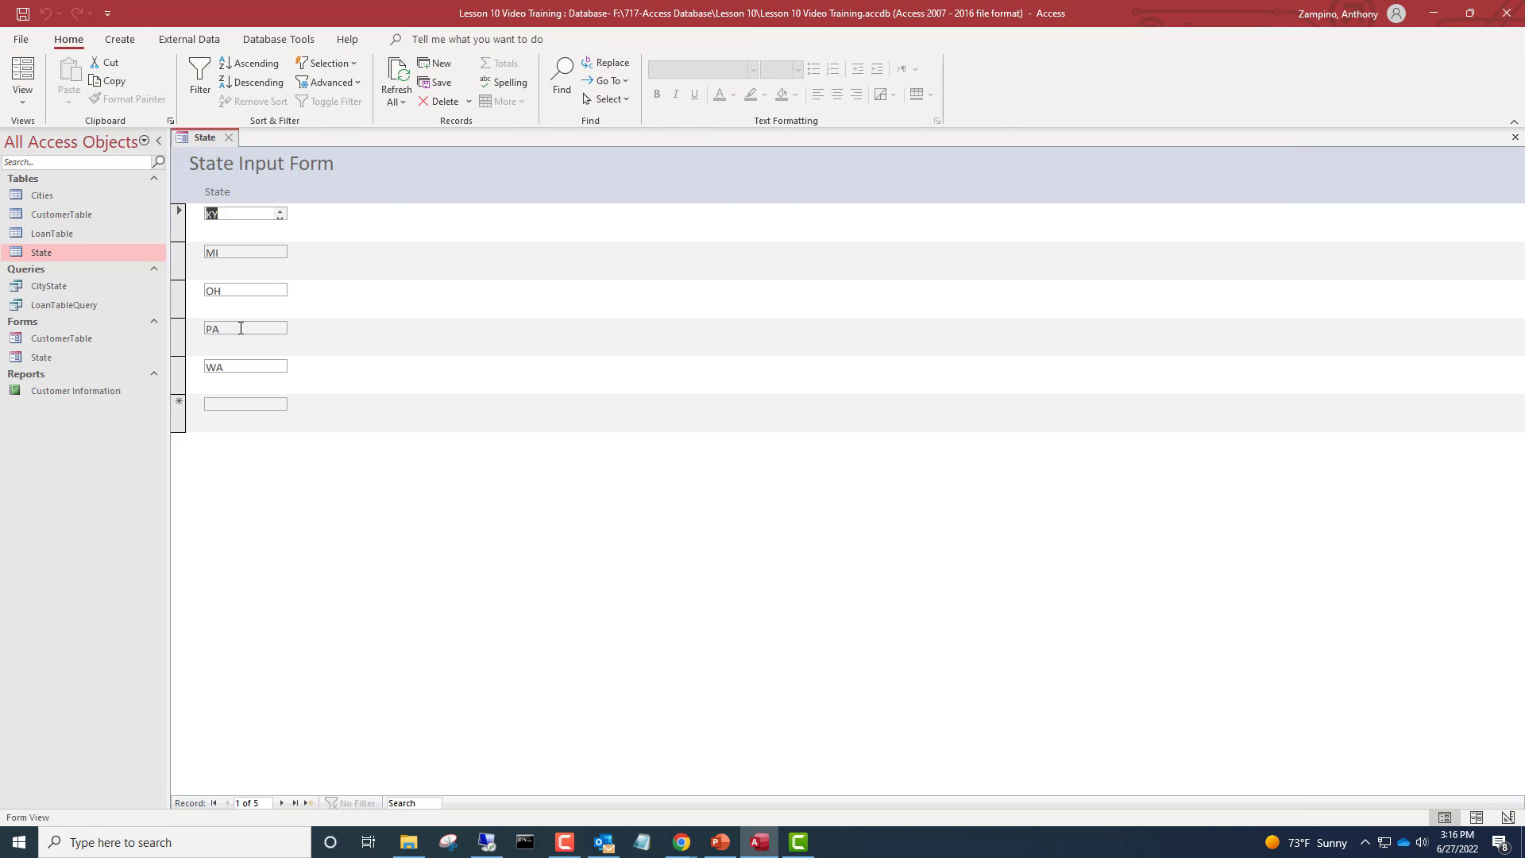
right_click(212, 146)
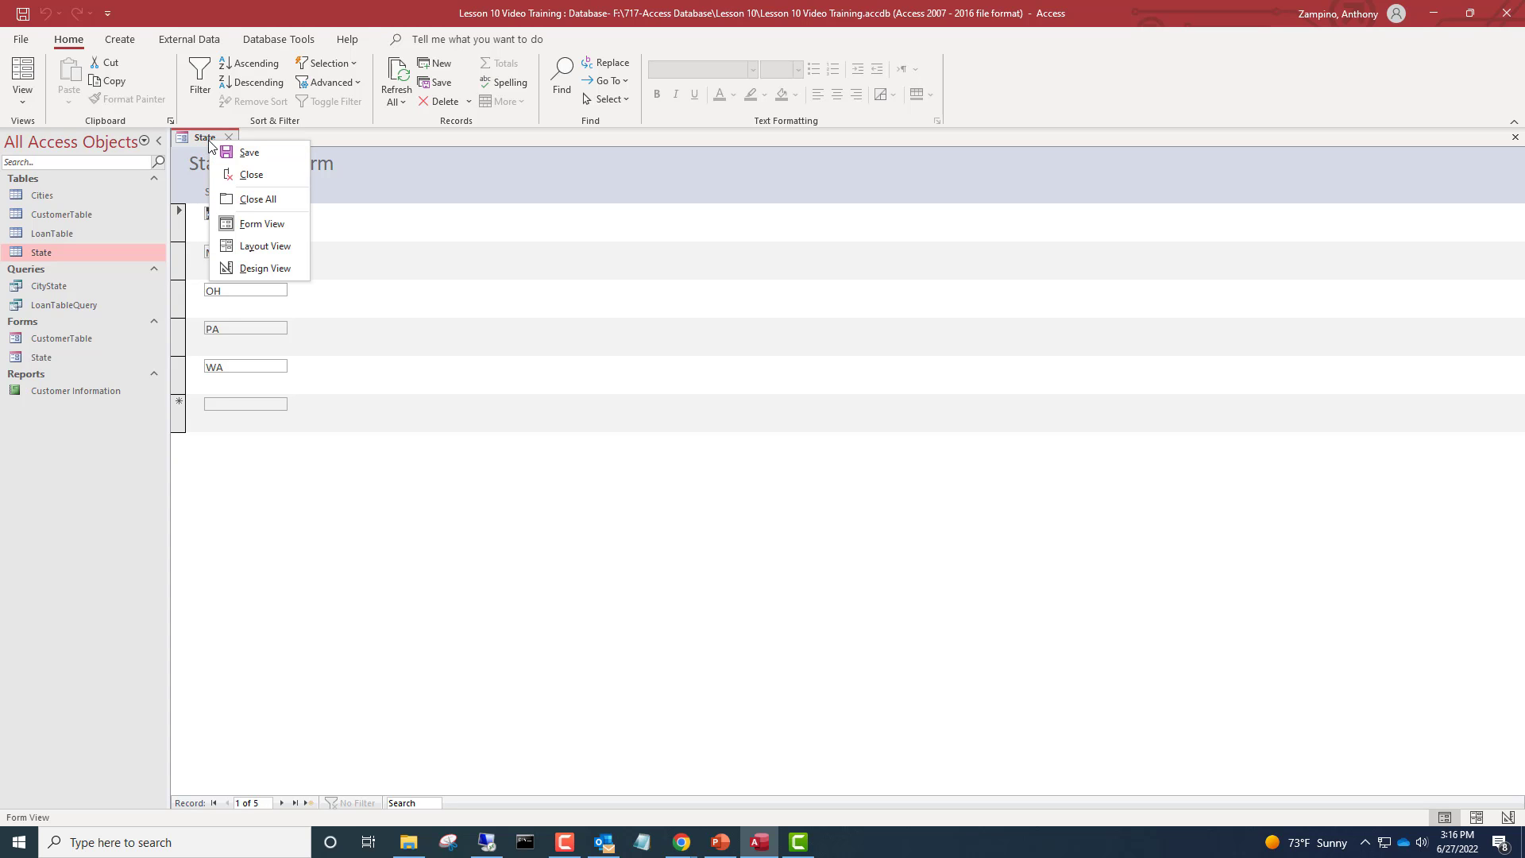
click(287, 272)
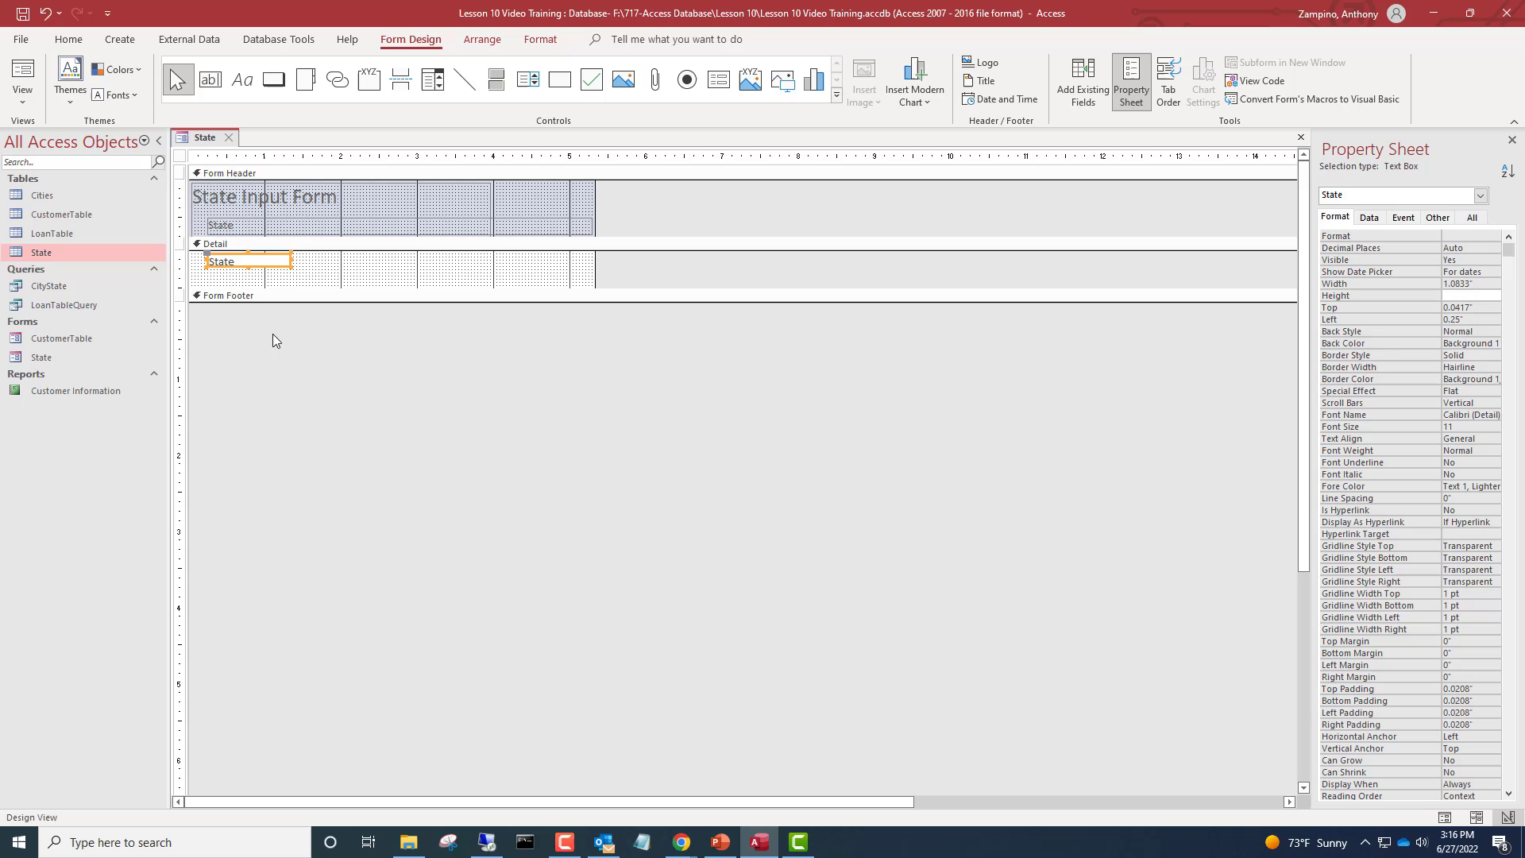
Reduce the Detail section's height to fit snugly around the State text box
click(247, 263)
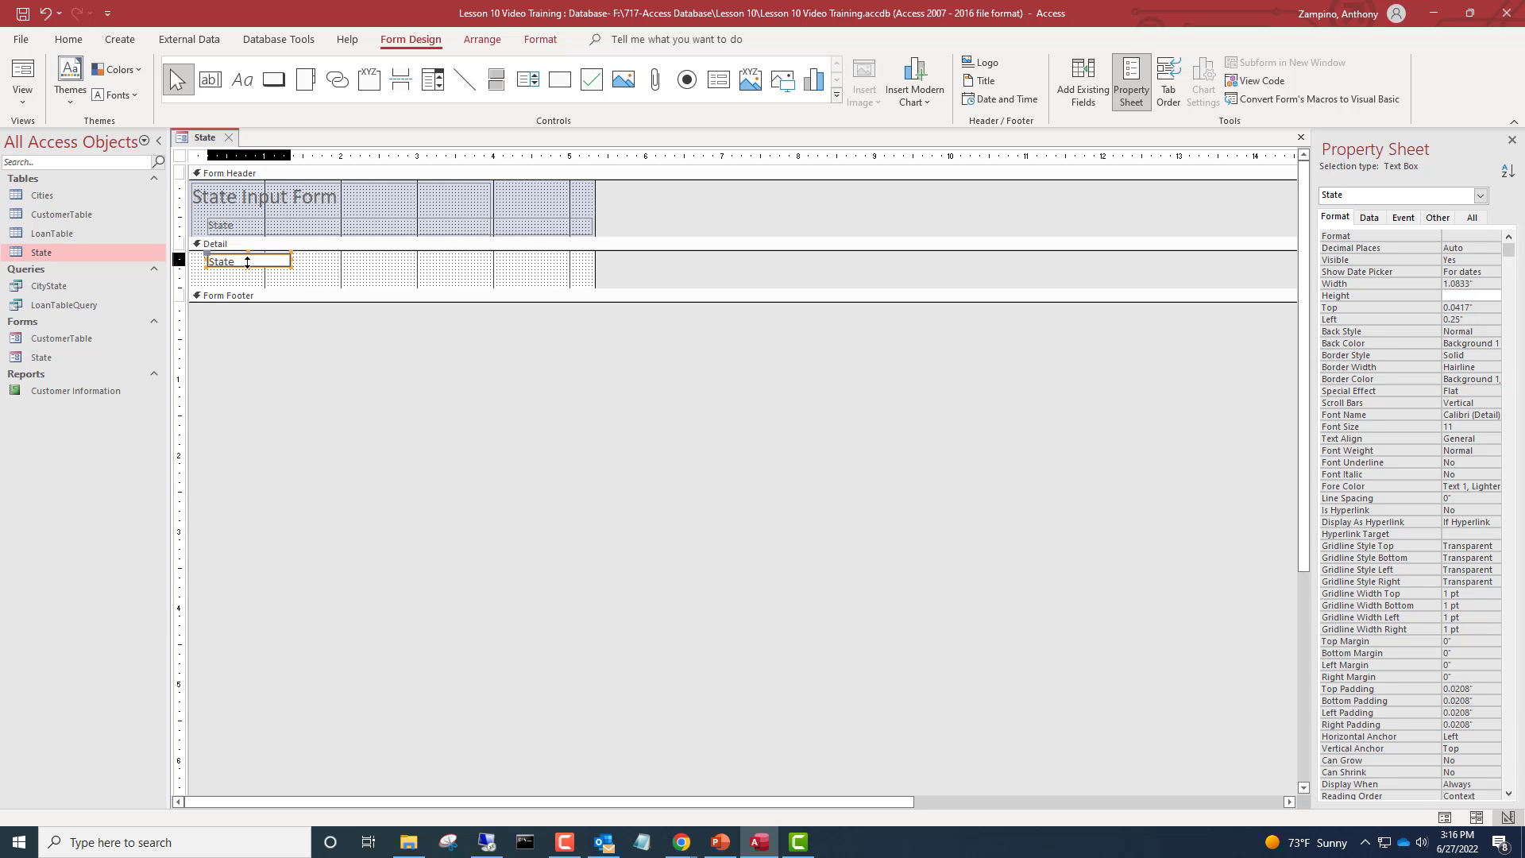
click(247, 263)
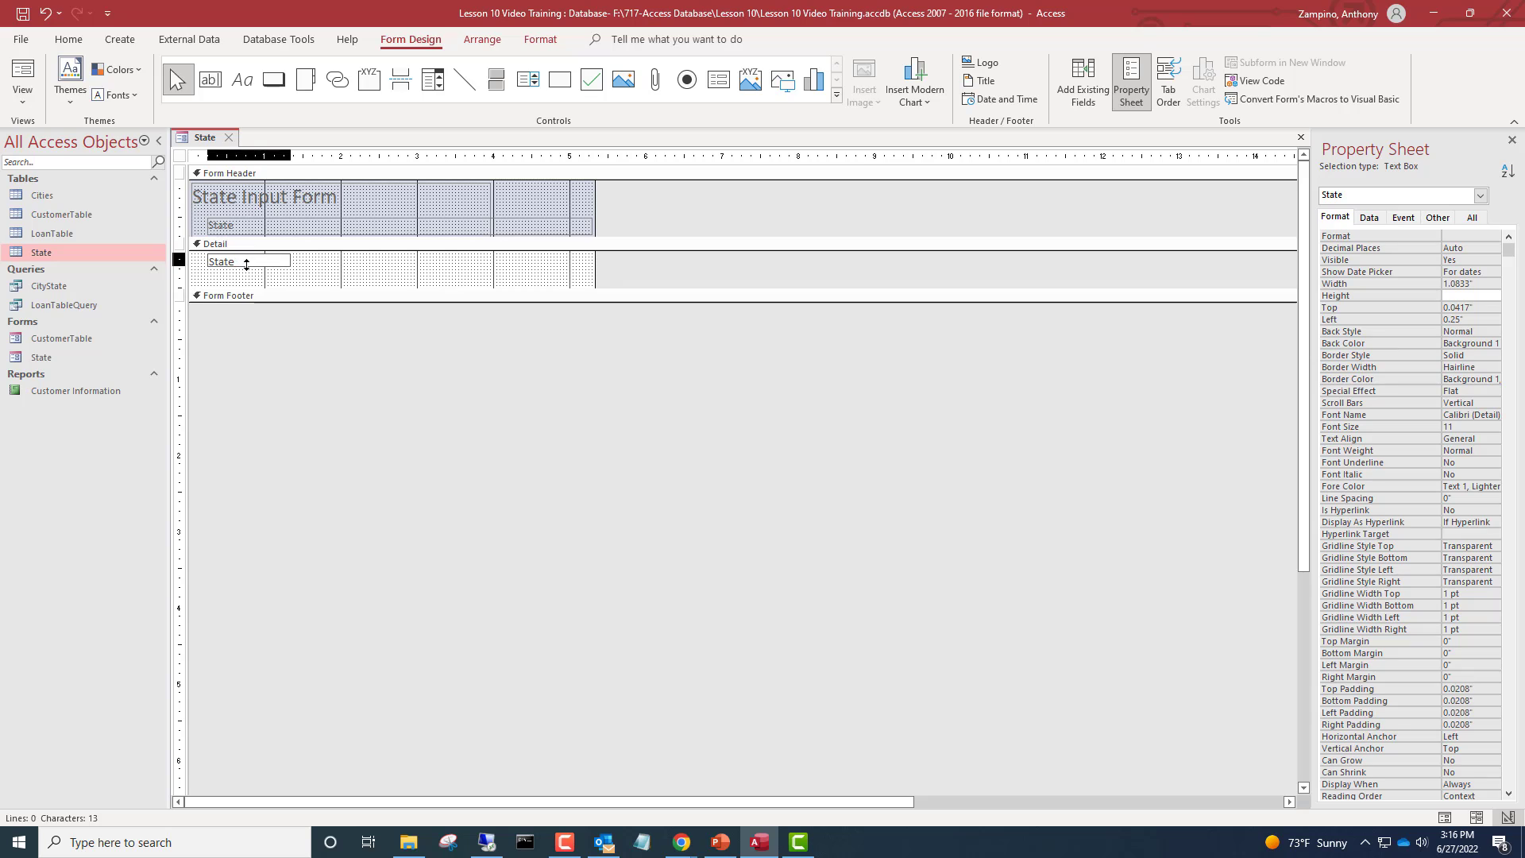
drag(247, 264, 248, 262)
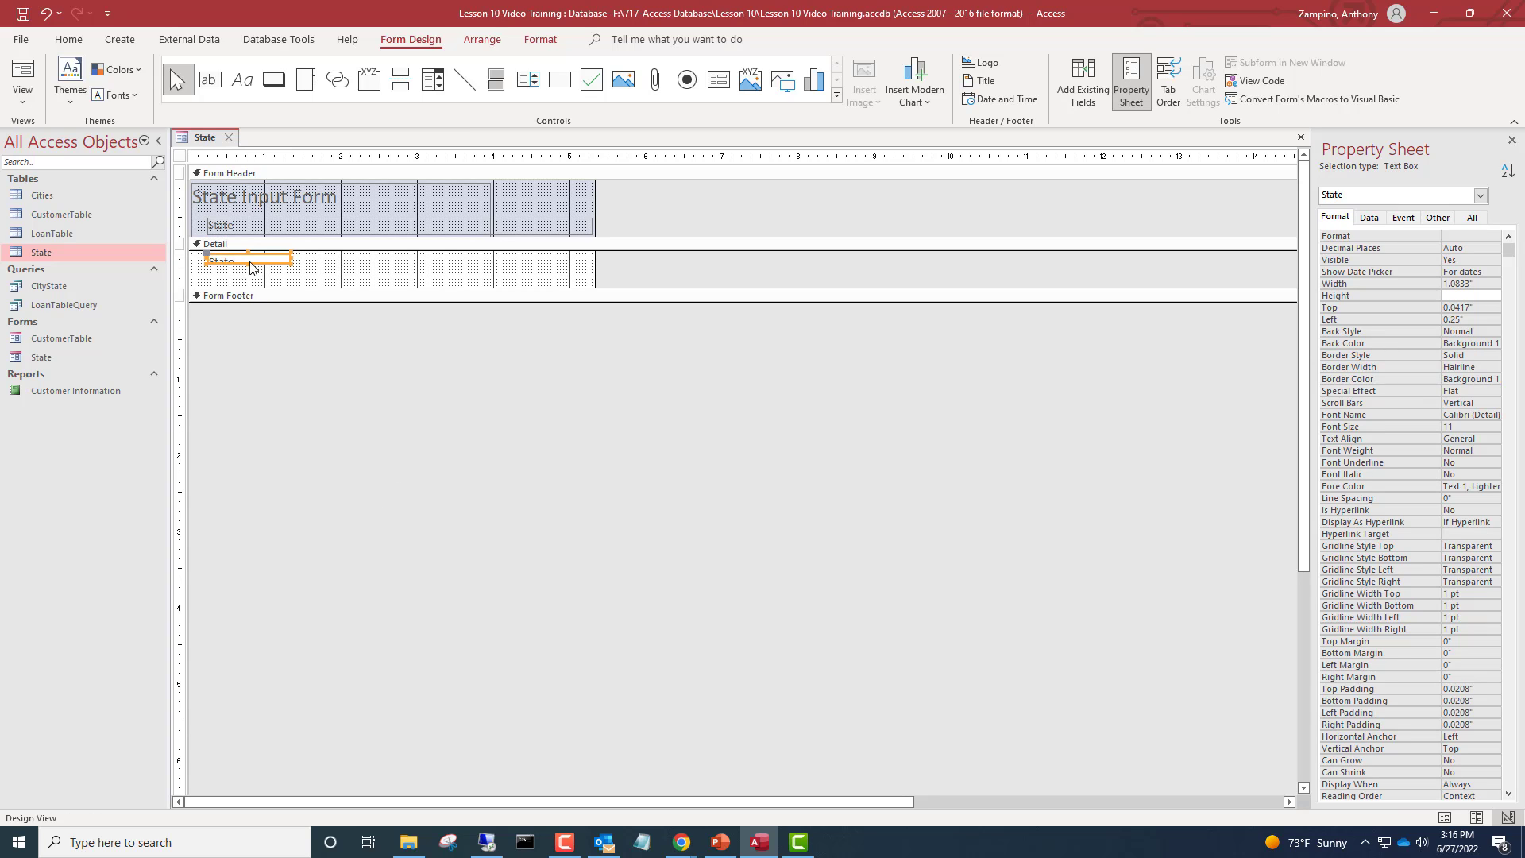
drag(250, 263, 313, 274)
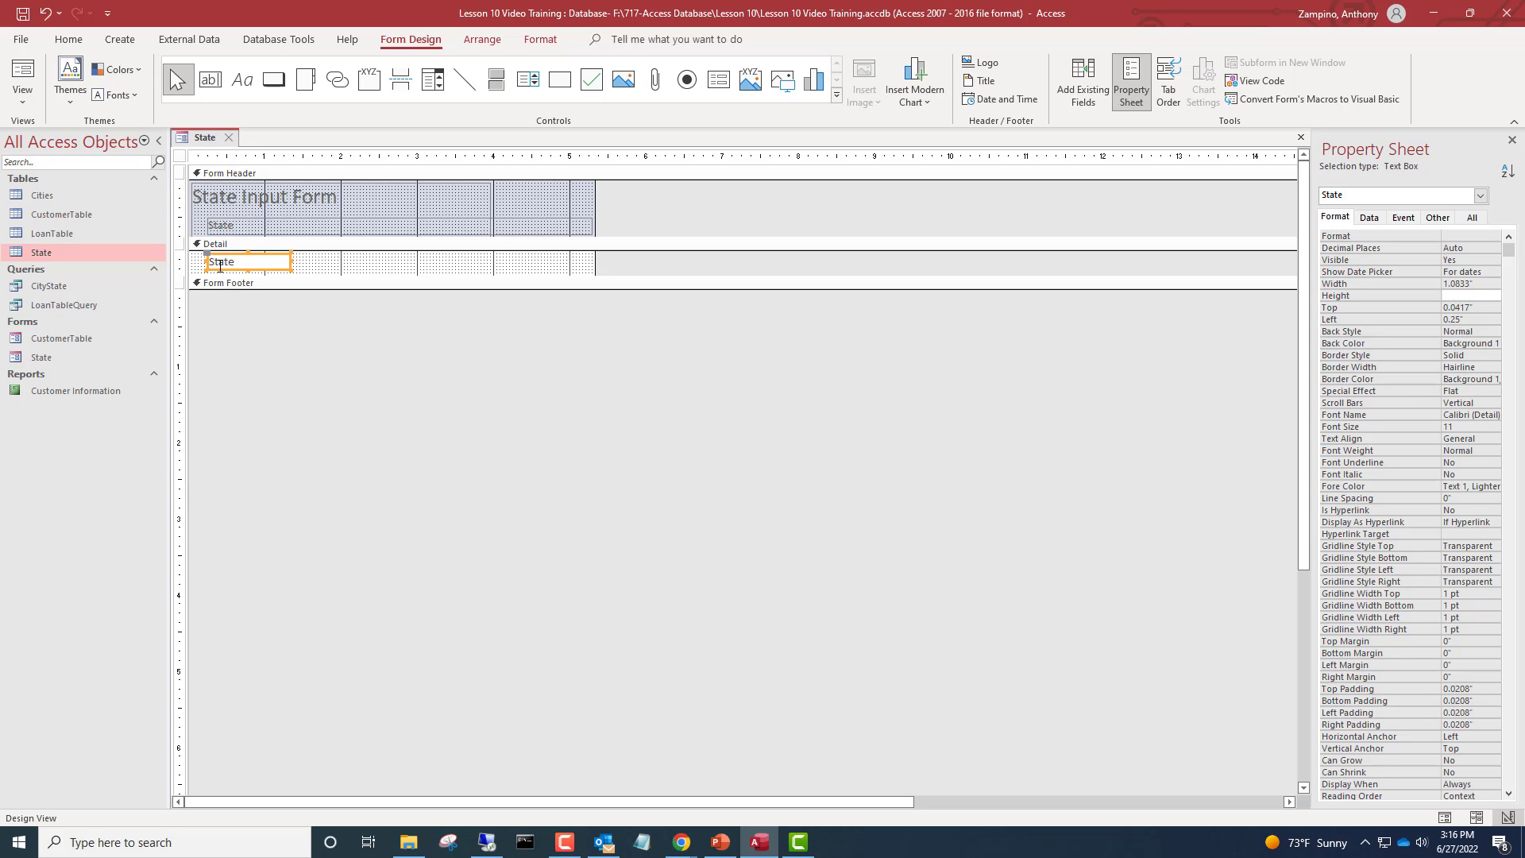
Check the resized form in Form View and switch back to Design View
click(29, 73)
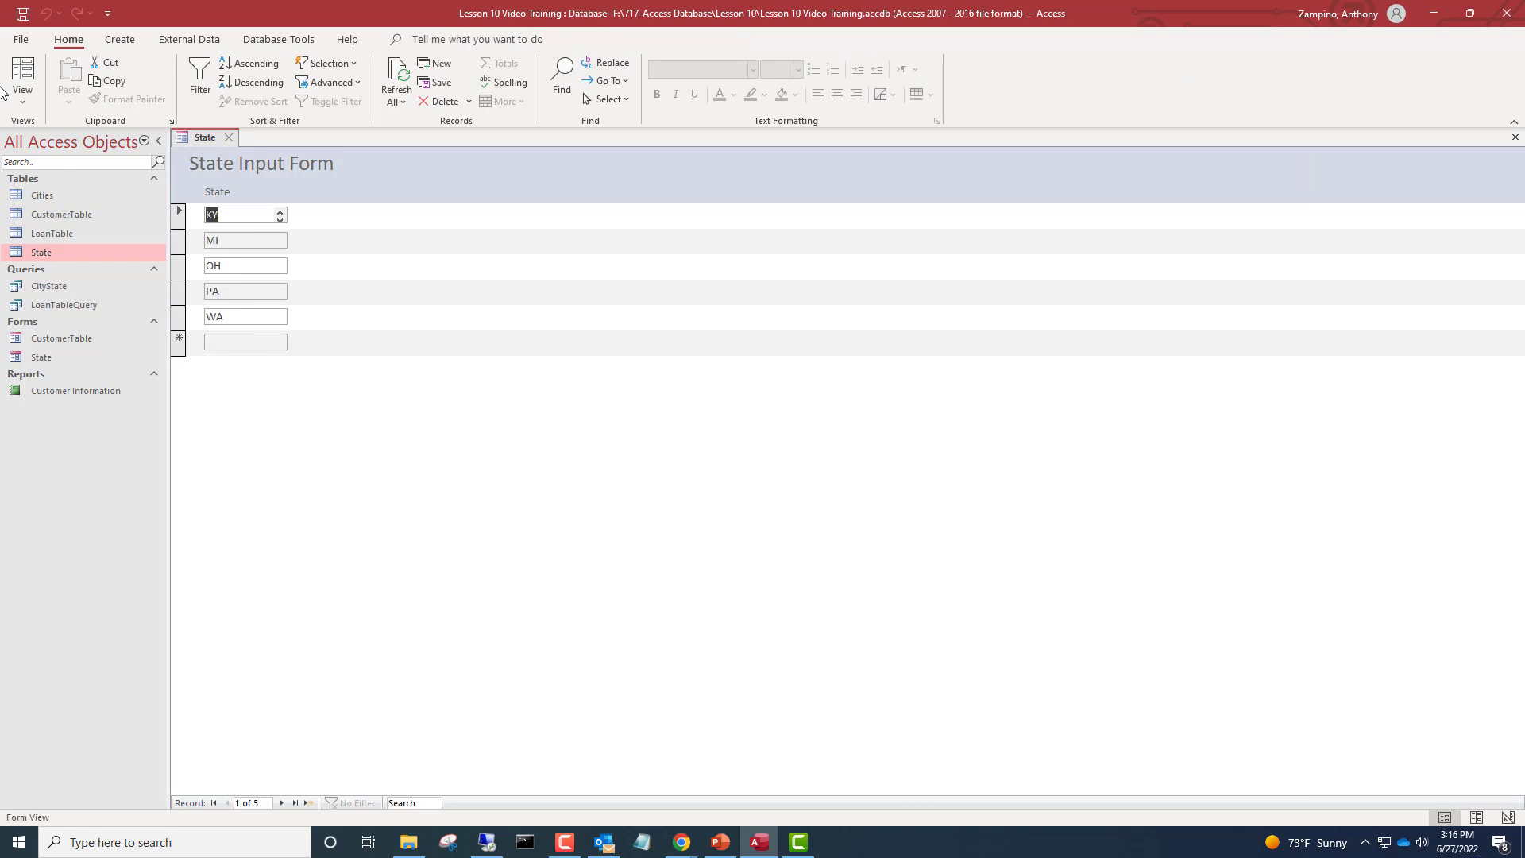
click(19, 104)
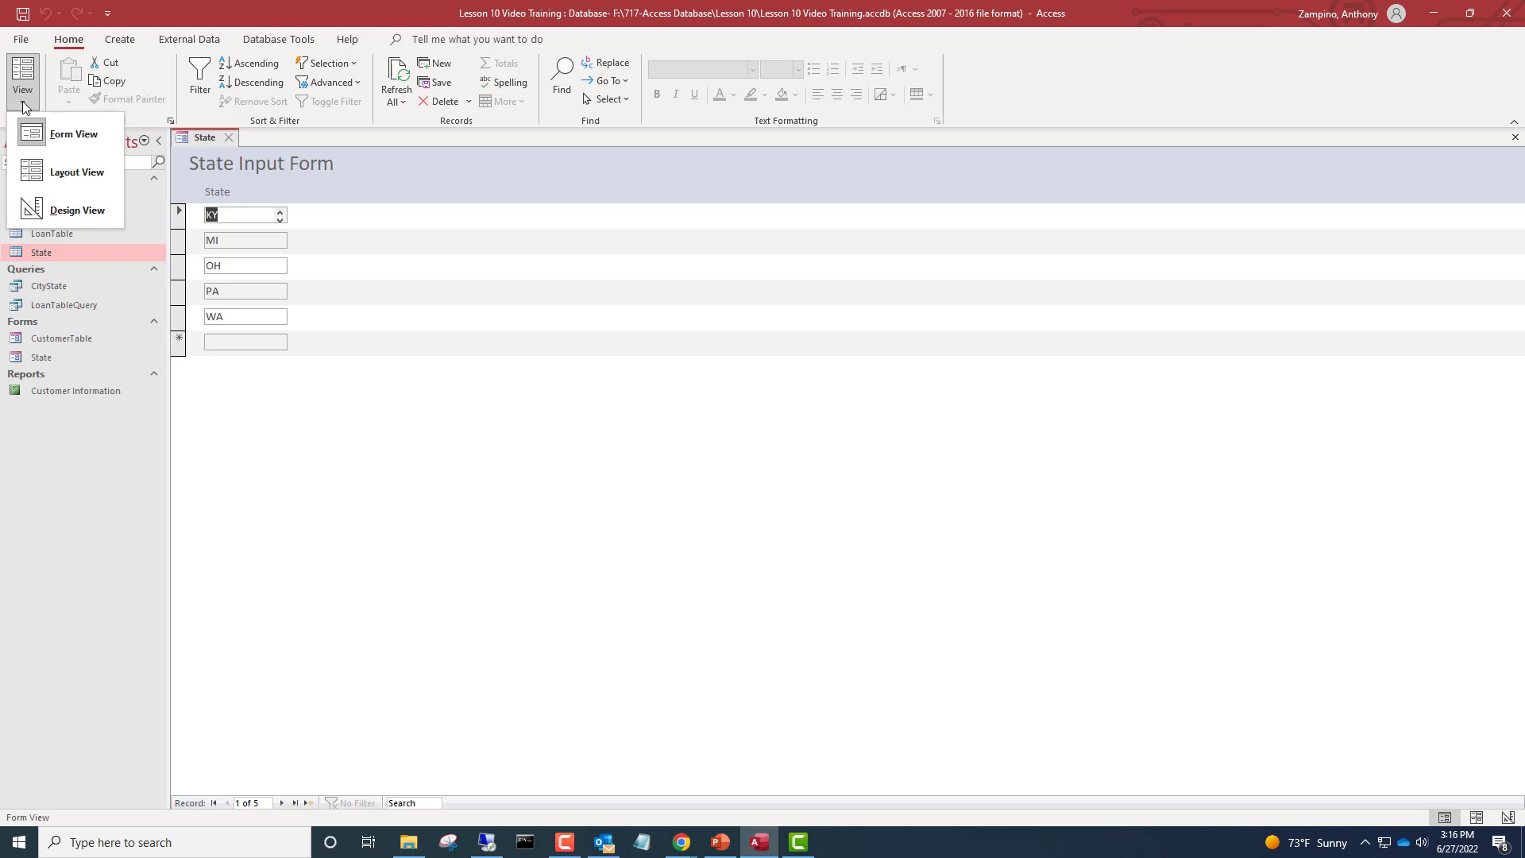
click(84, 212)
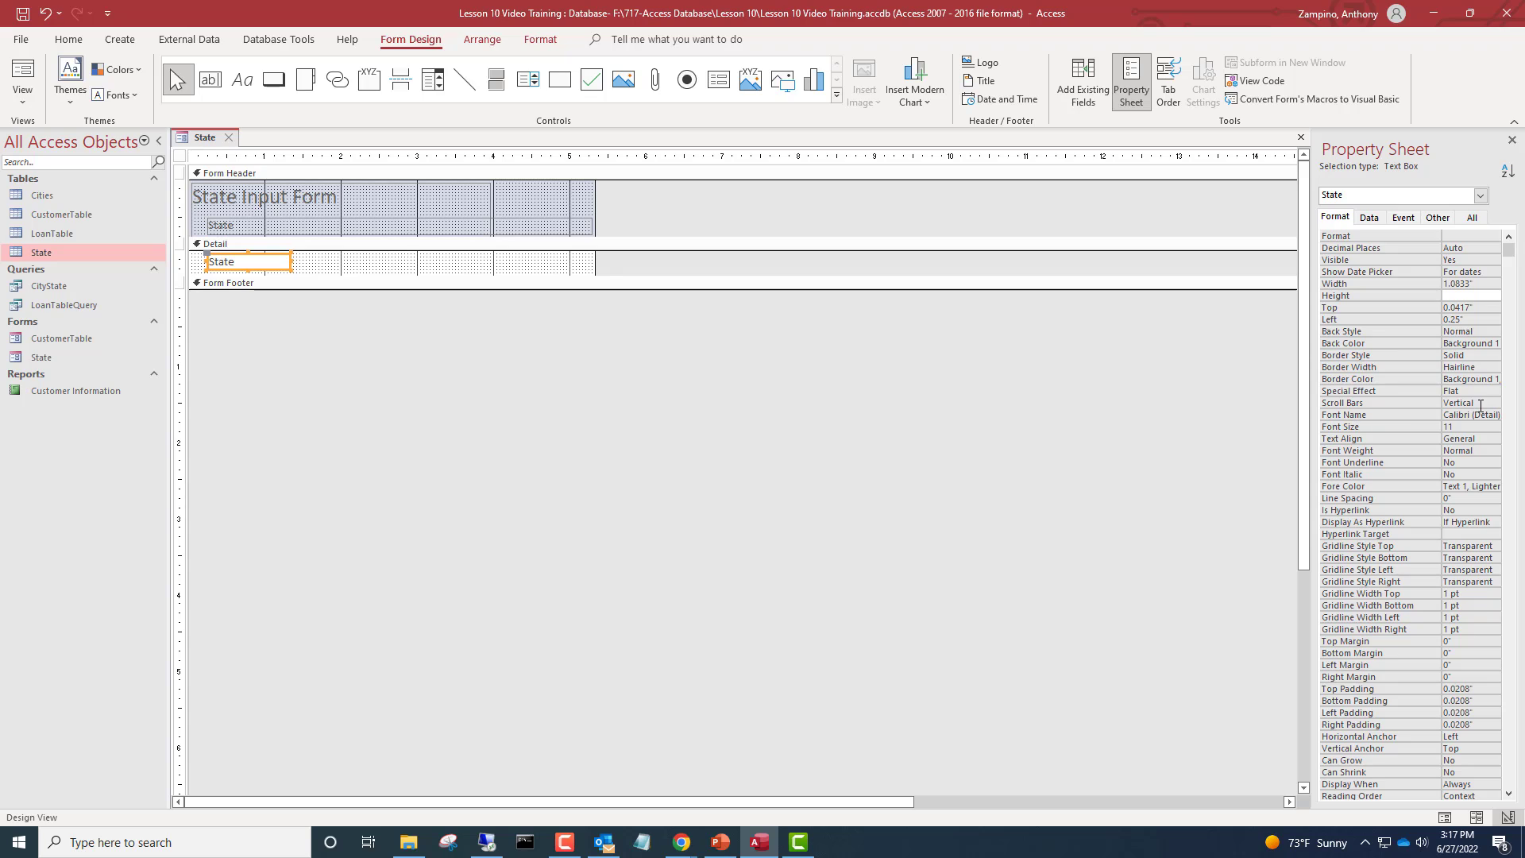
Set the State text box's Scroll Bars property to None
click(1487, 392)
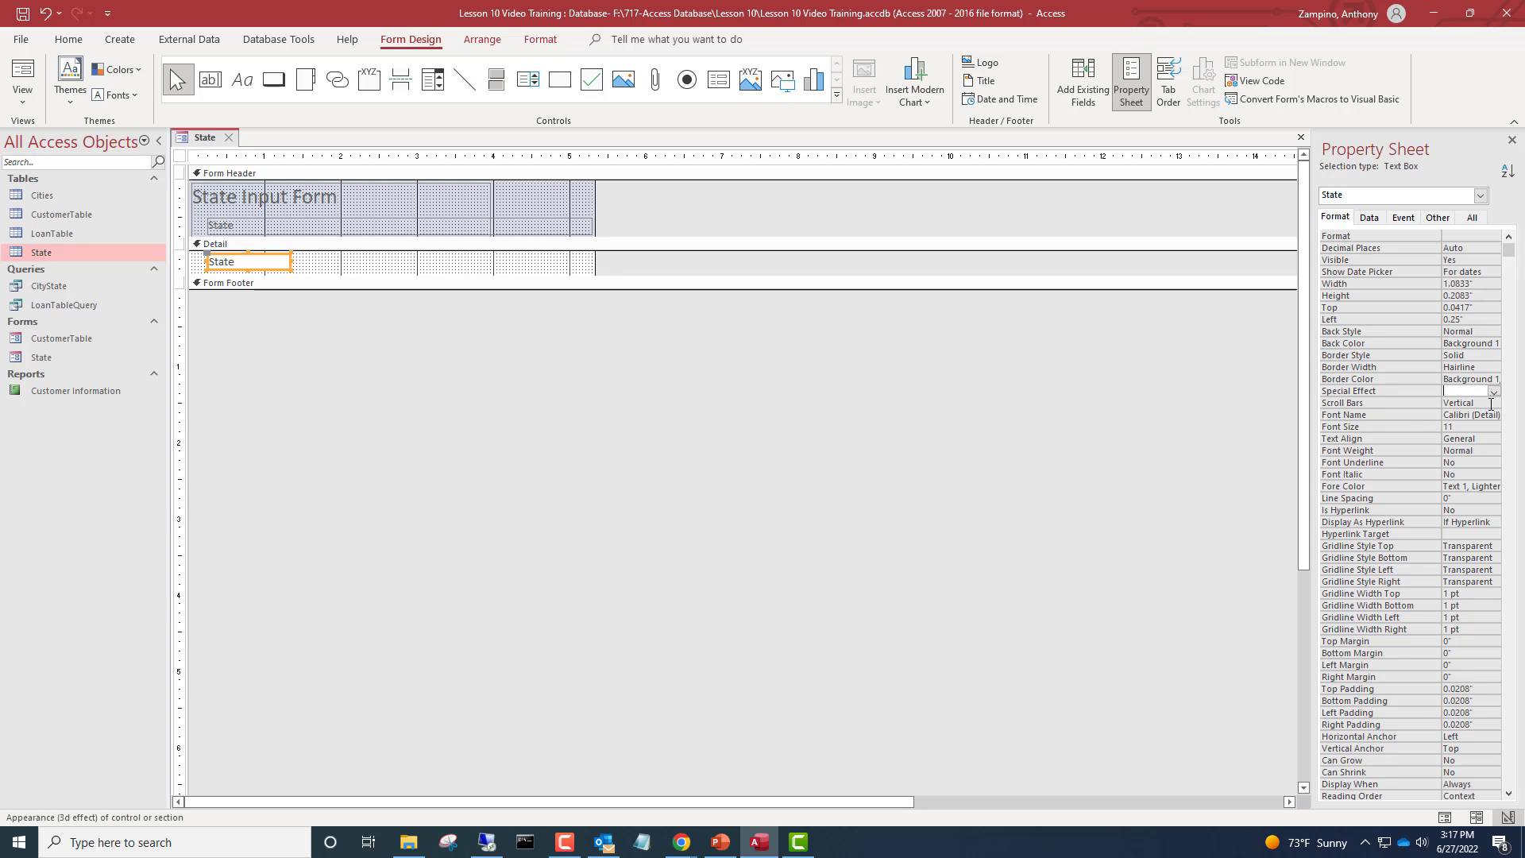
click(1492, 403)
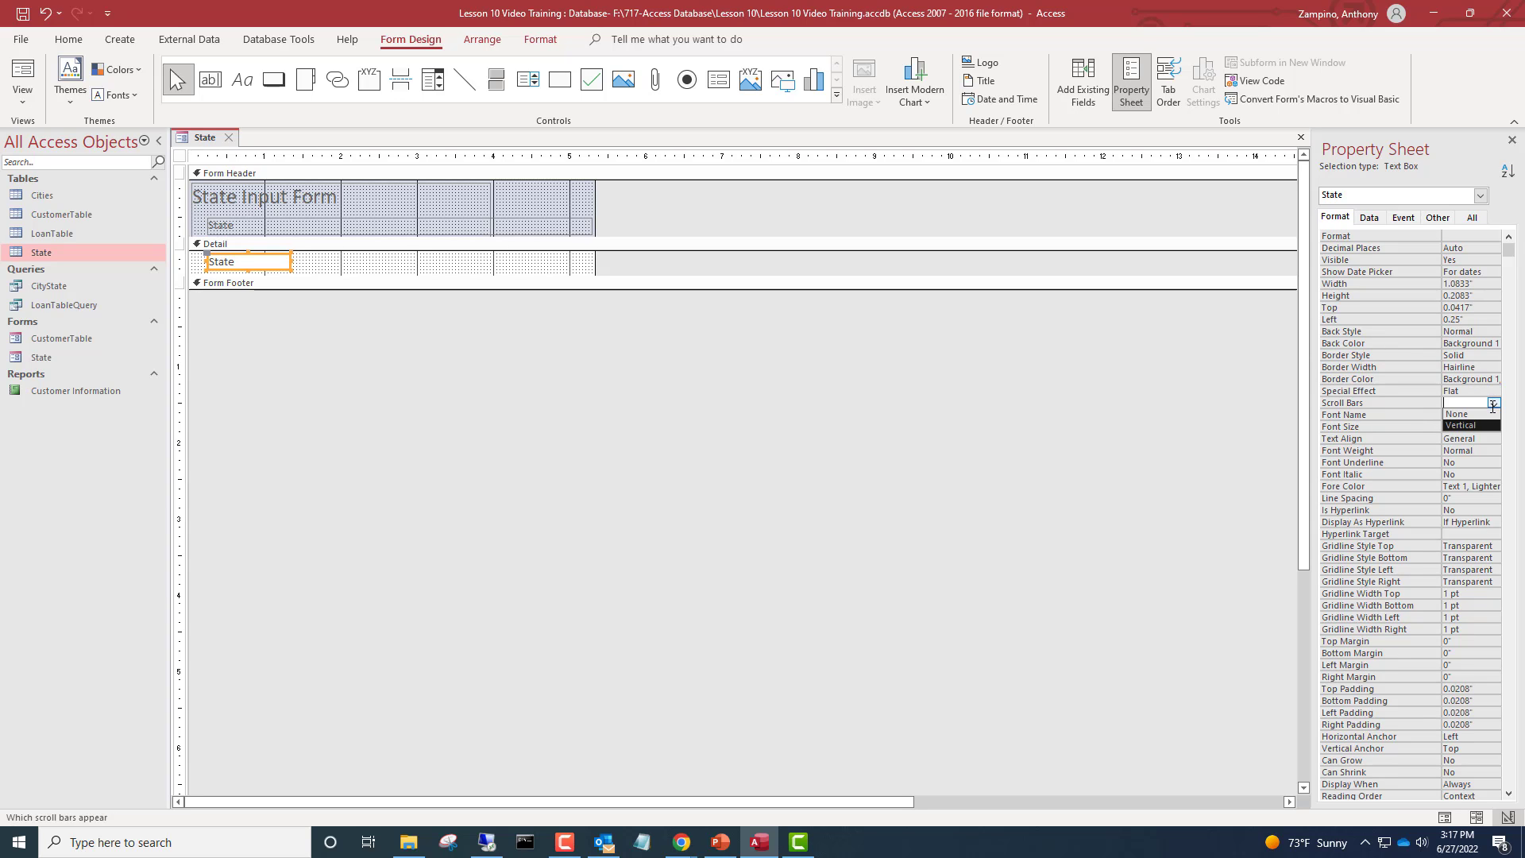
click(1493, 403)
click(1475, 412)
click(1493, 403)
click(1471, 417)
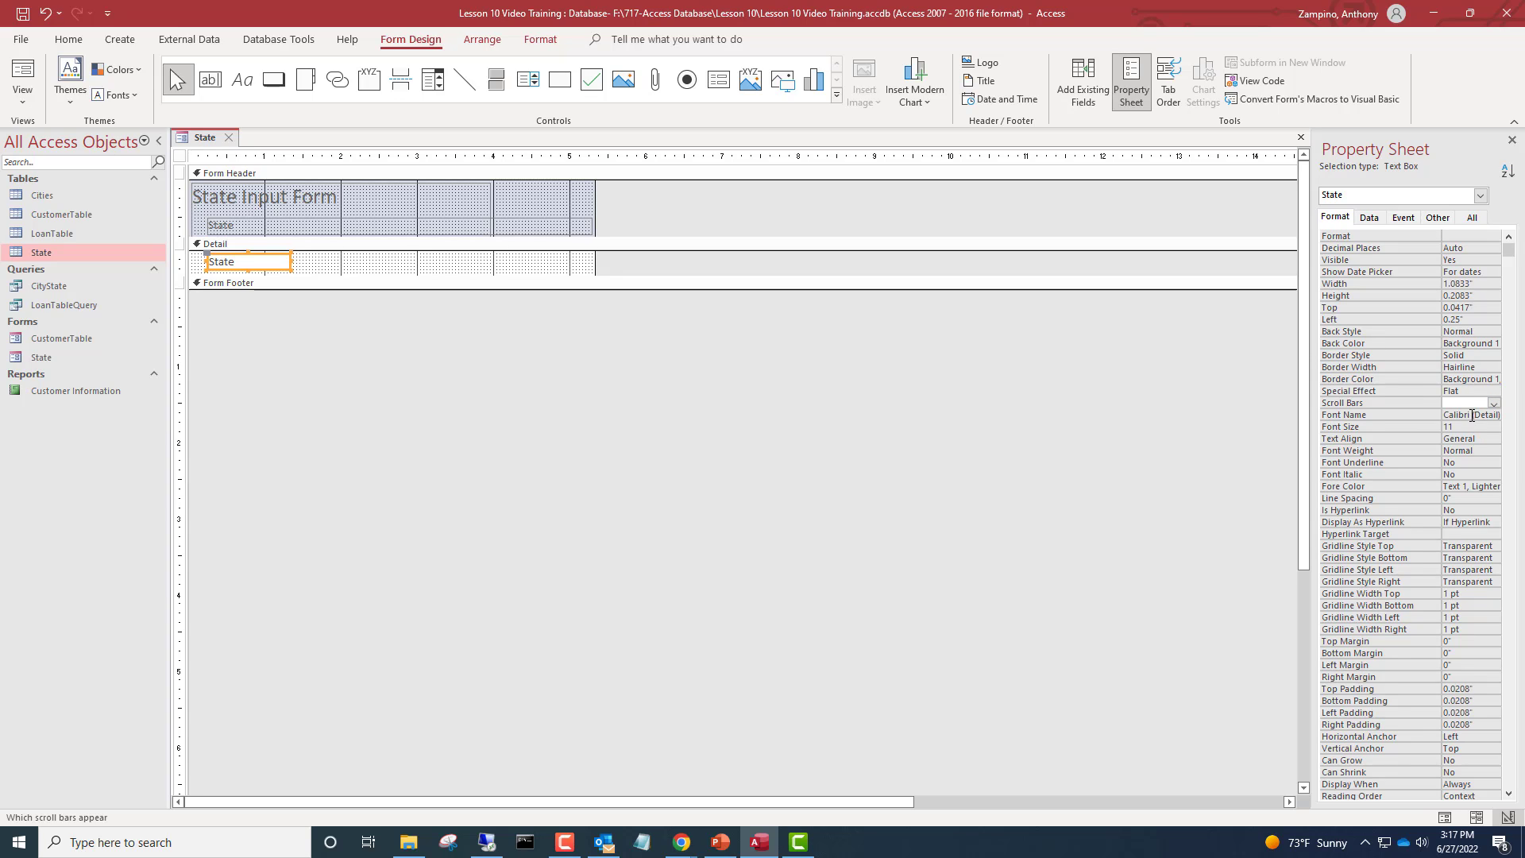
click(1494, 404)
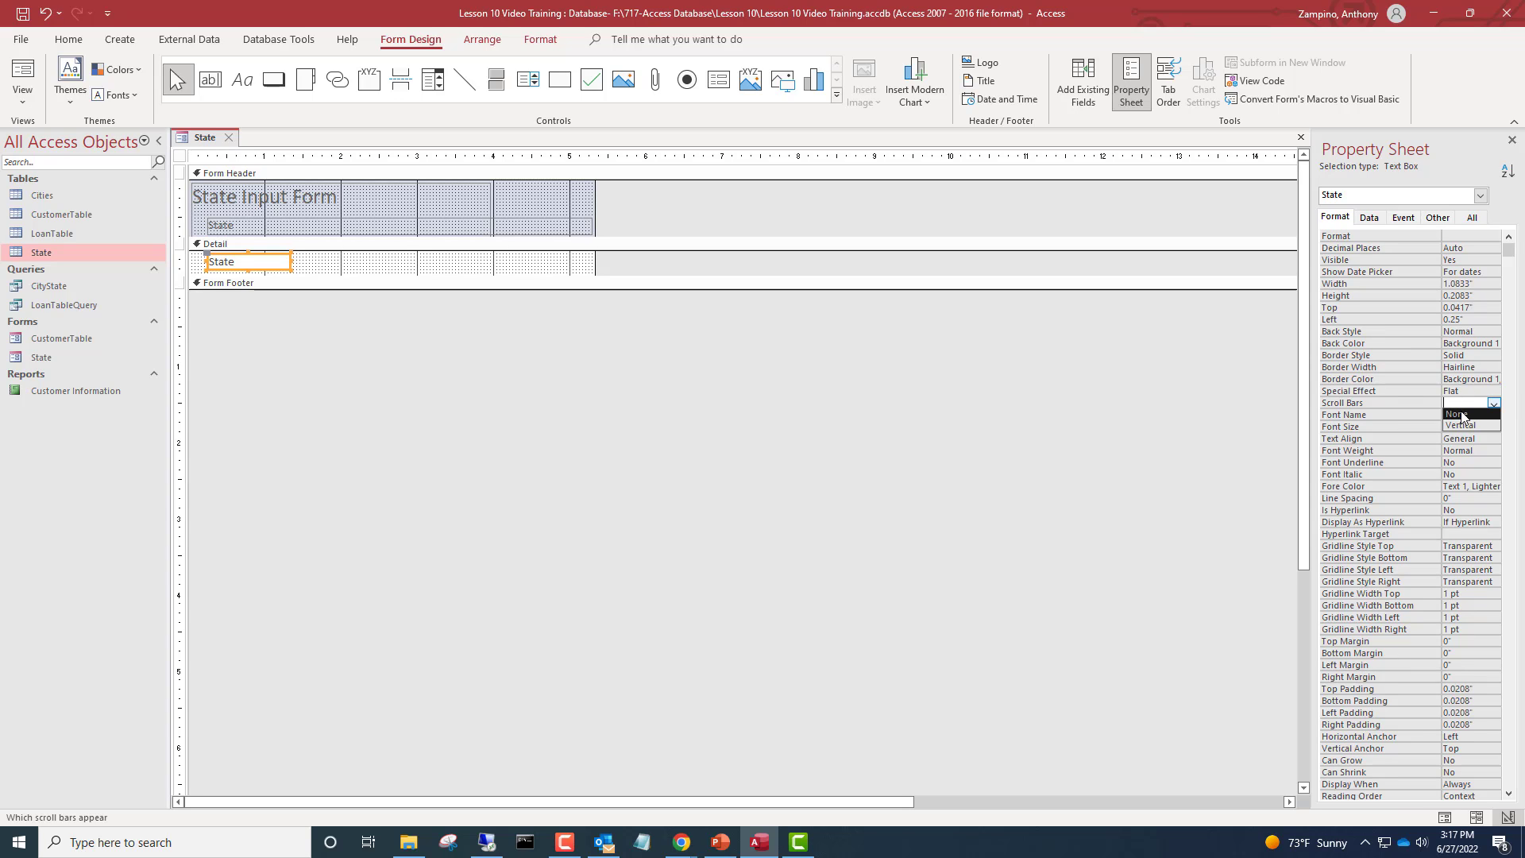
click(1461, 413)
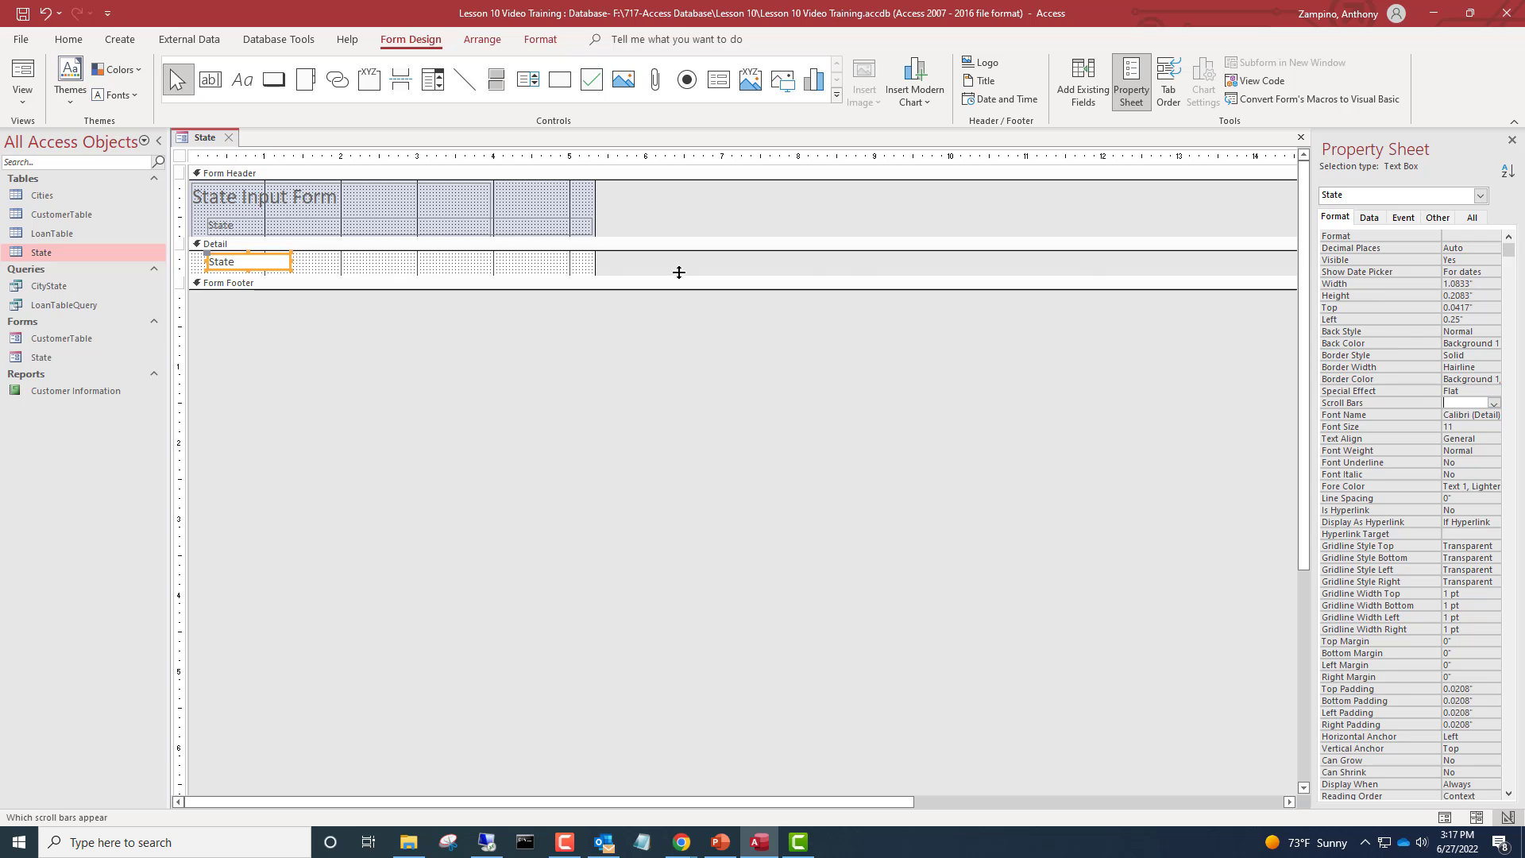
Preview the text box without scroll bars in Form View and return to Design View
click(22, 72)
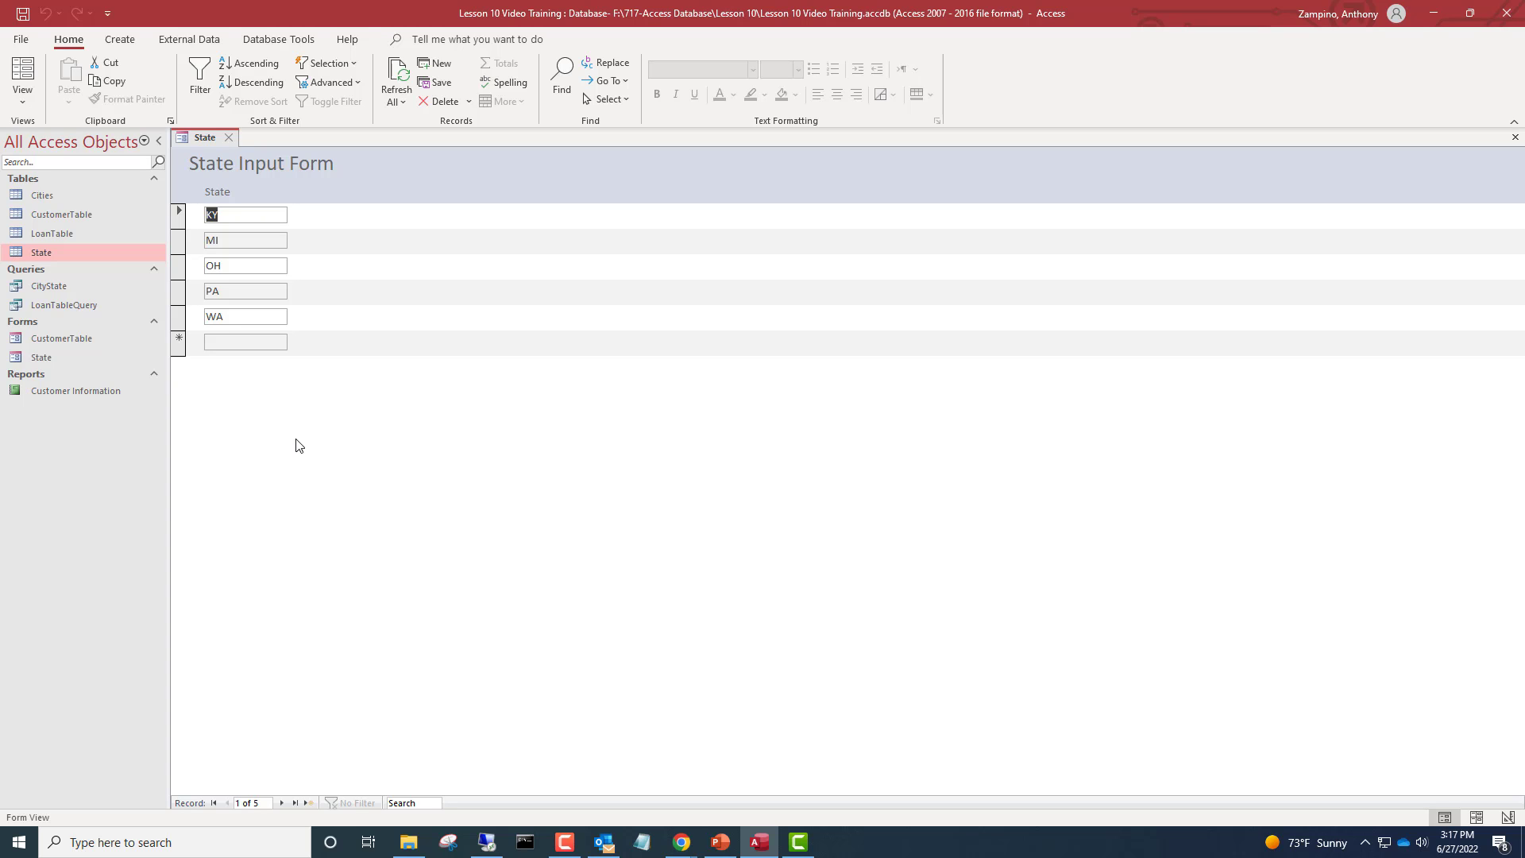
click(23, 97)
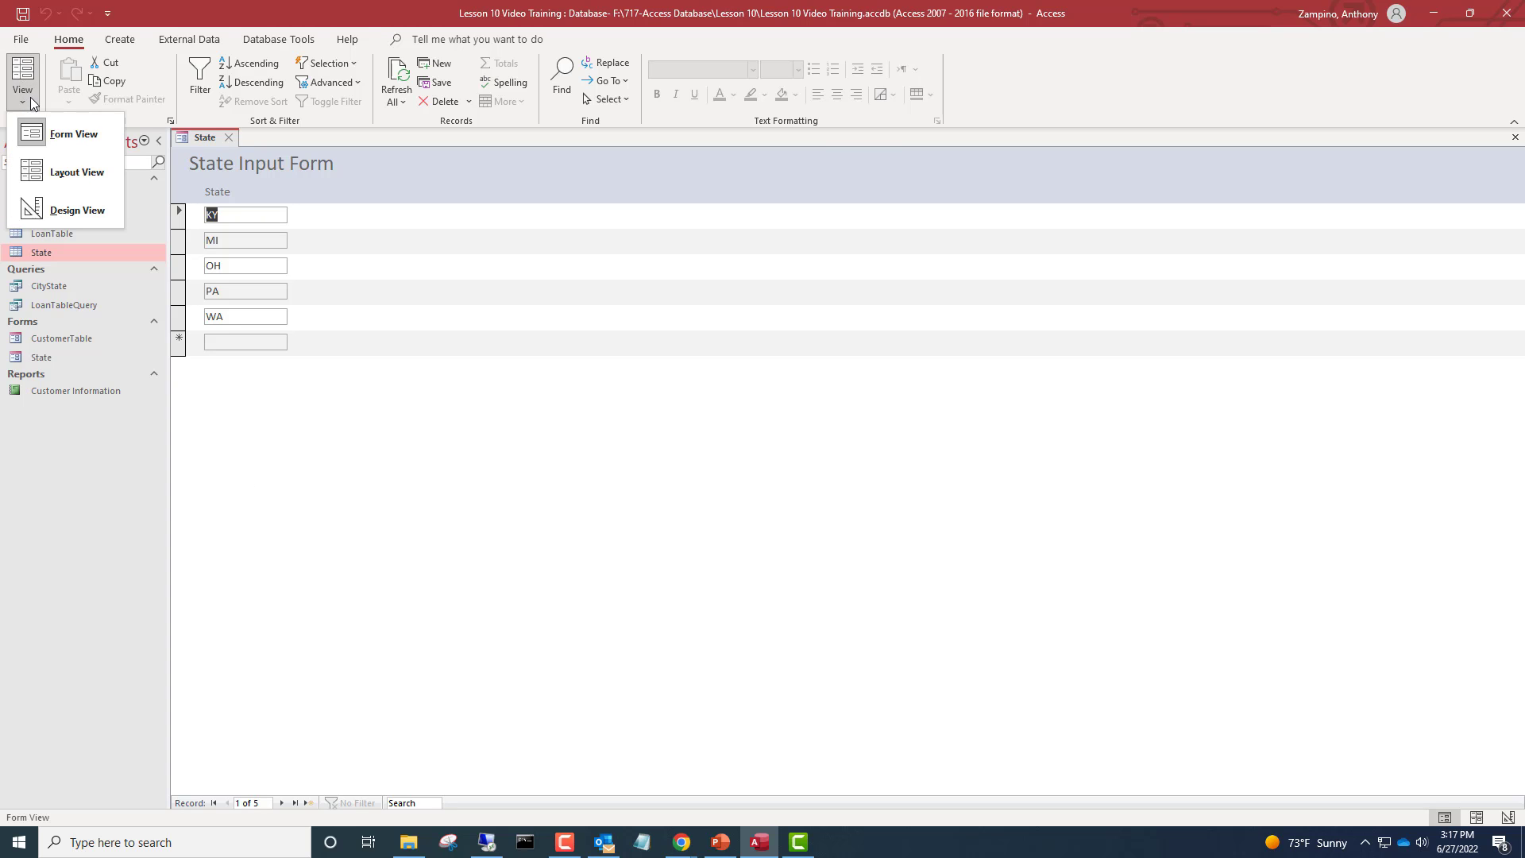
click(74, 211)
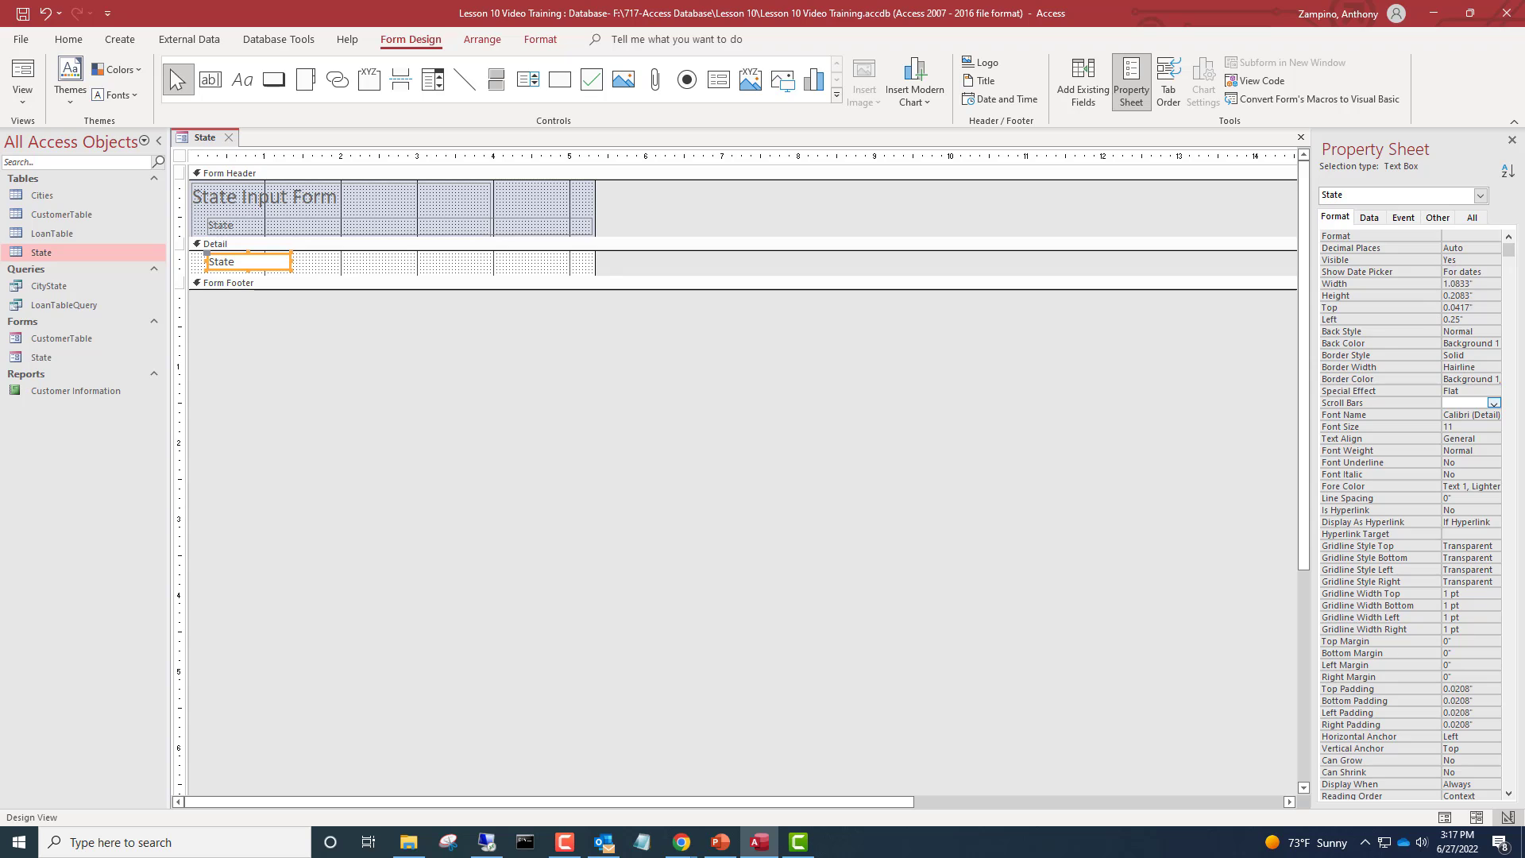
Try a 4 pt border width on the State text box, preview it, and undo the change
click(1486, 366)
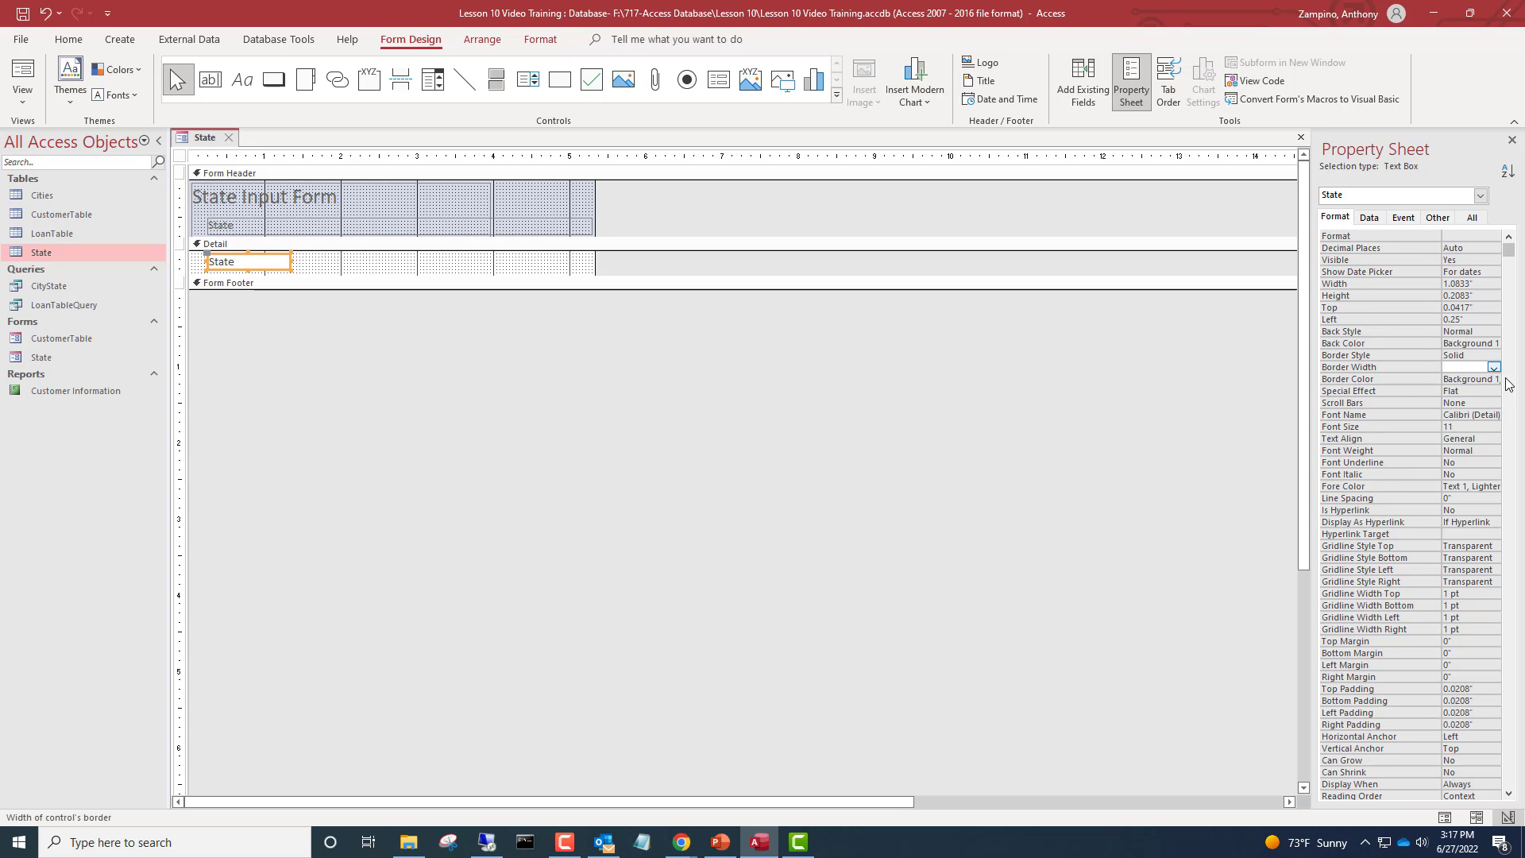
click(1493, 368)
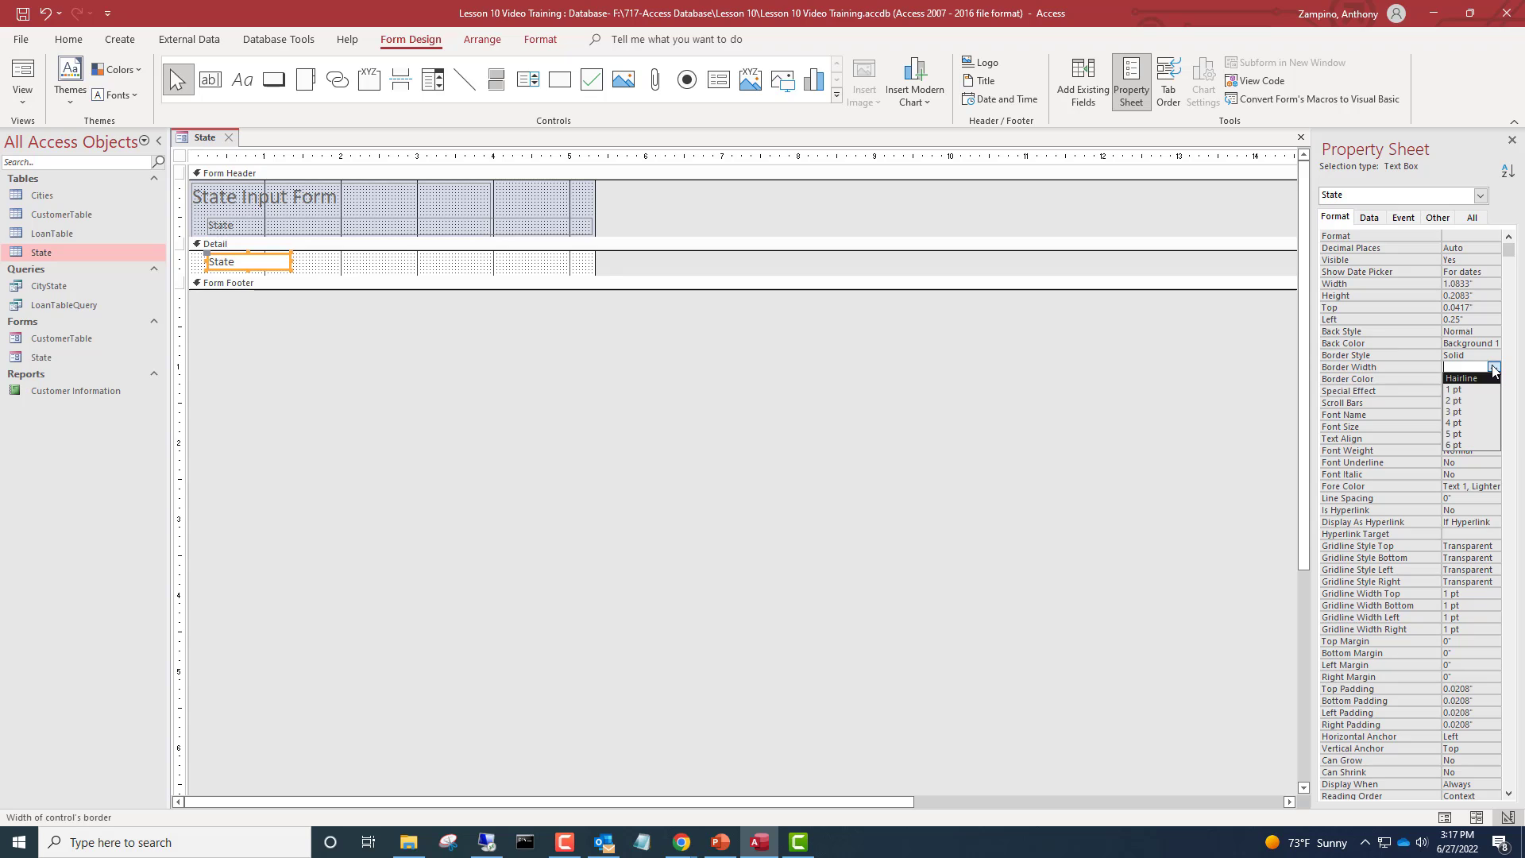
click(1465, 424)
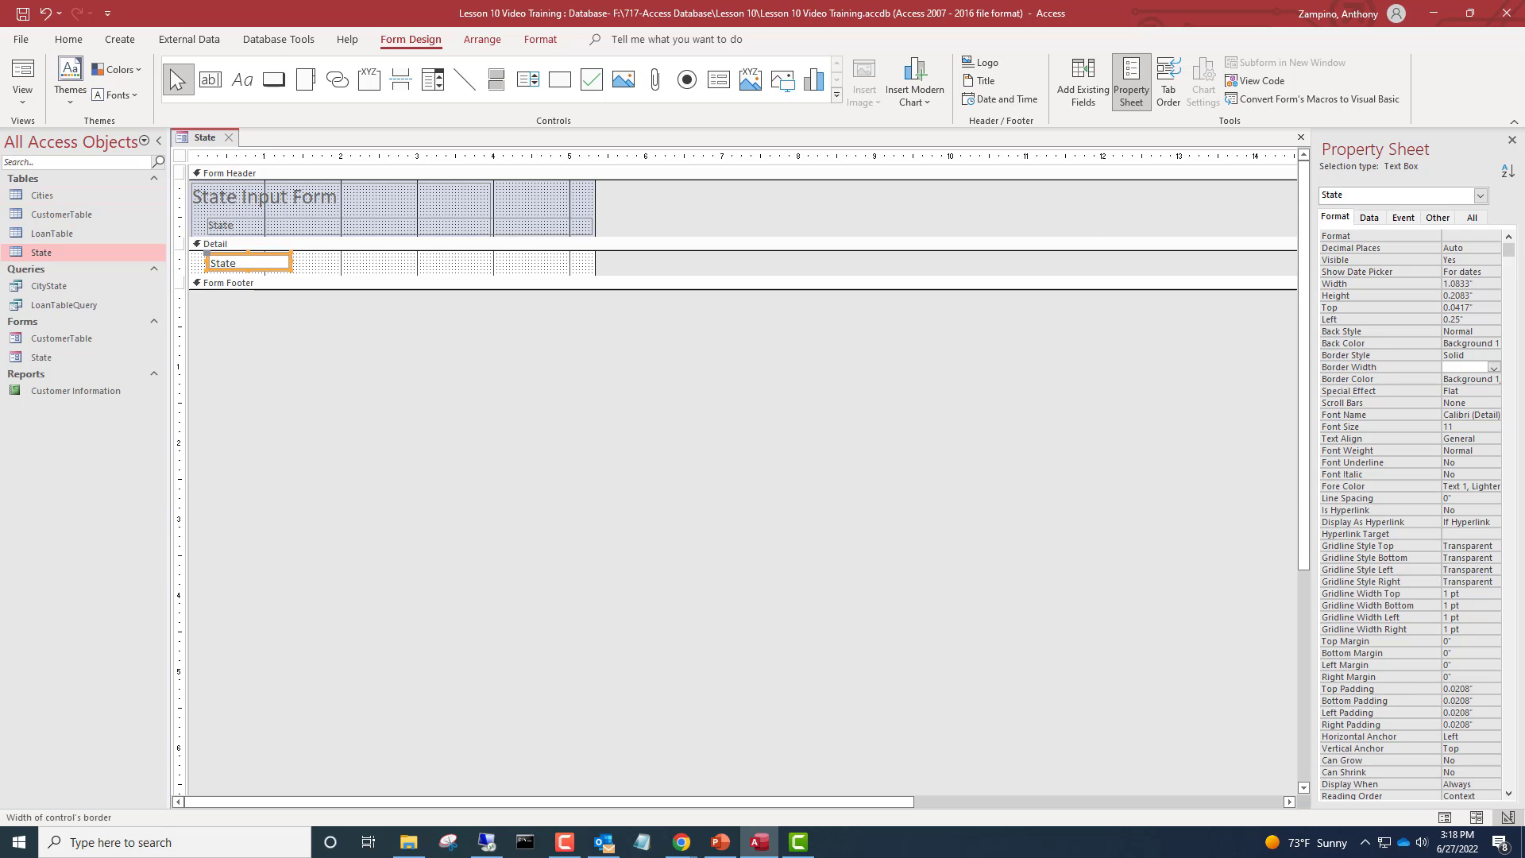
click(24, 69)
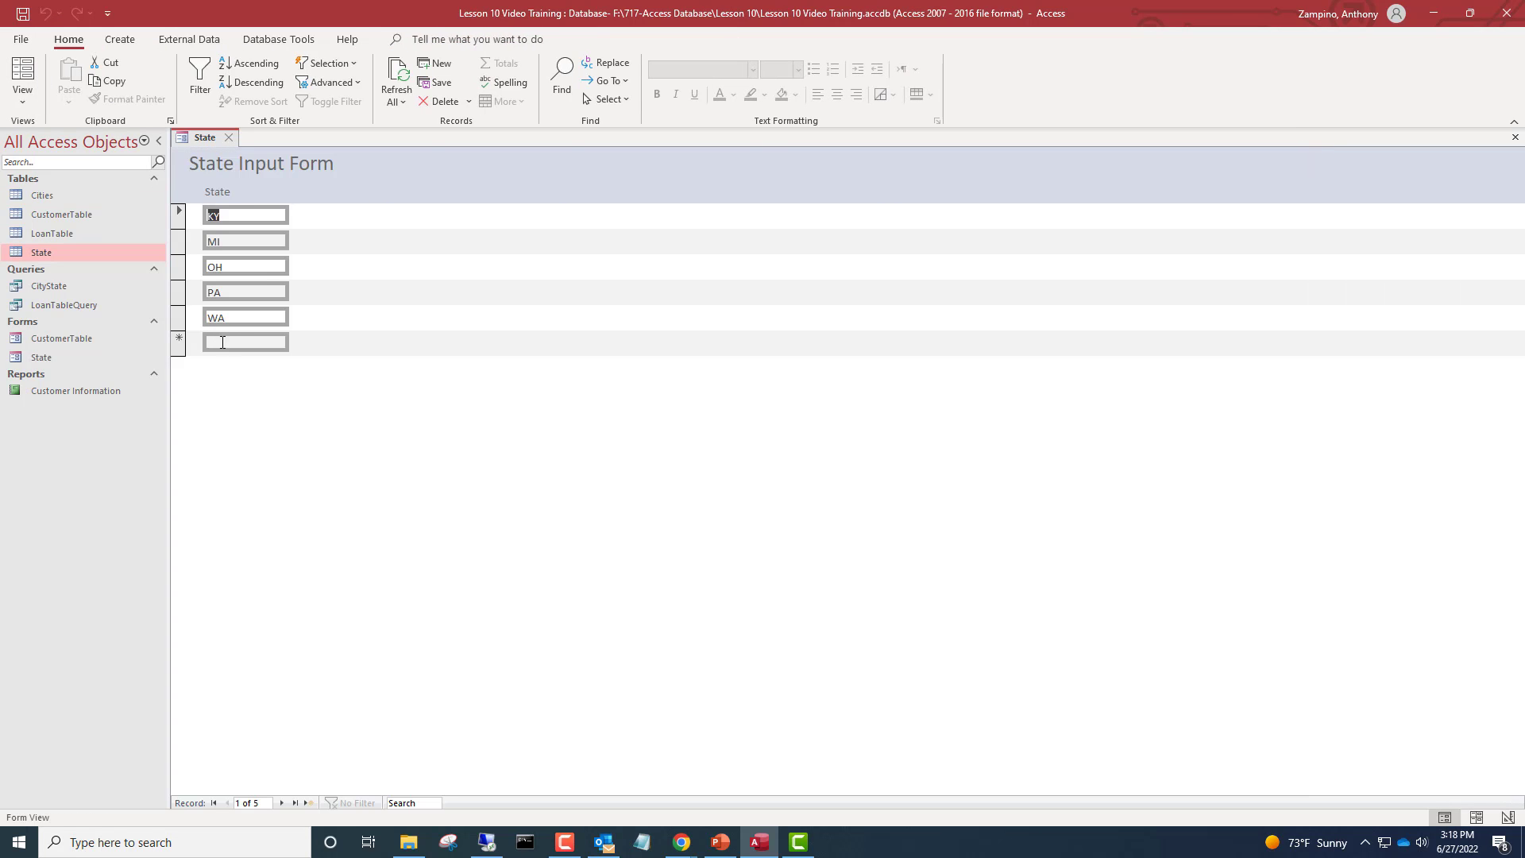
click(22, 100)
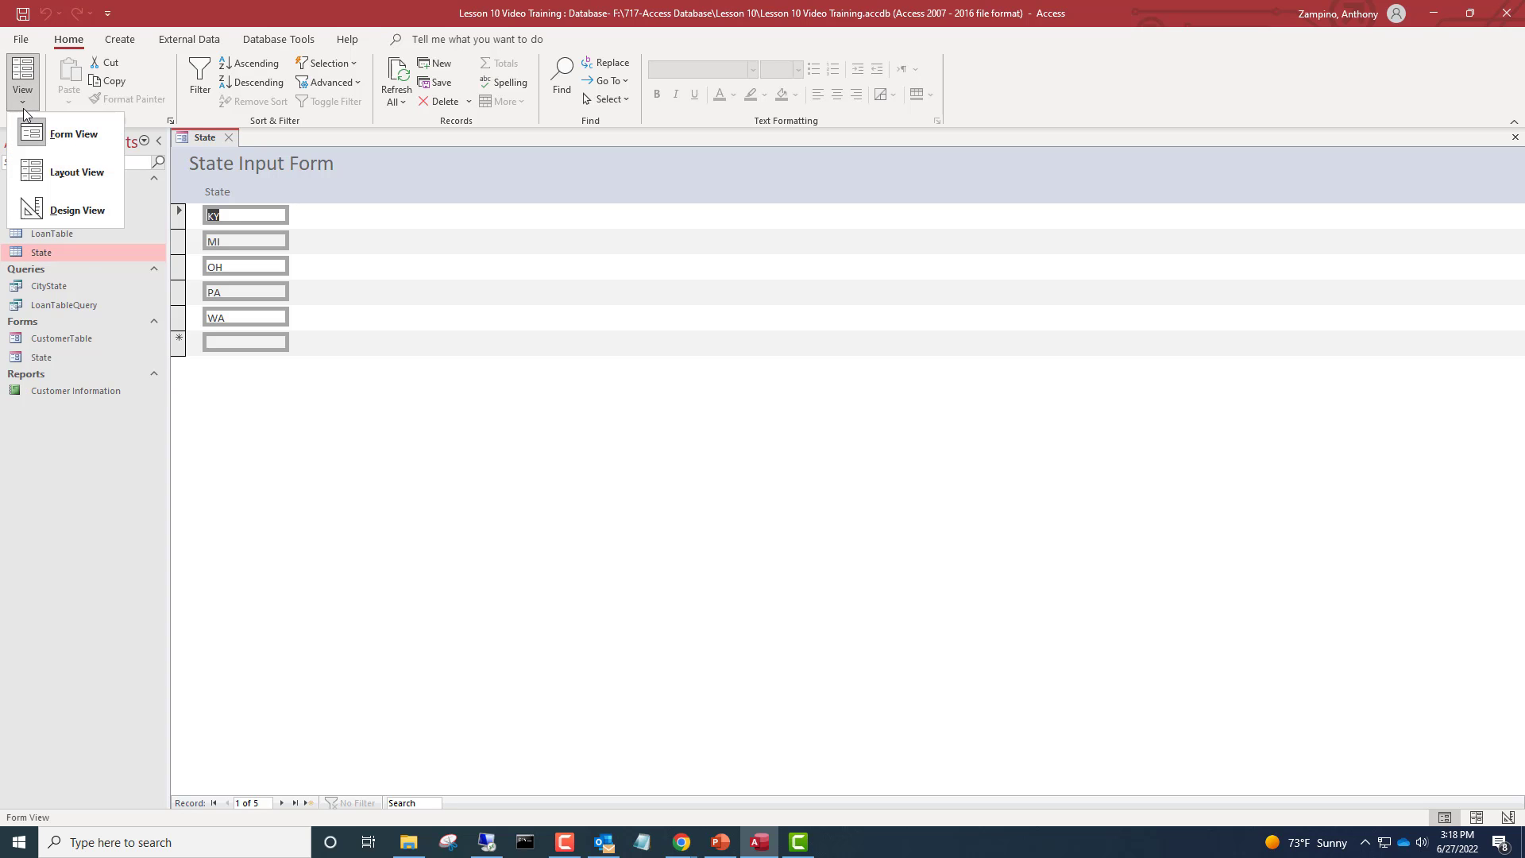
click(61, 211)
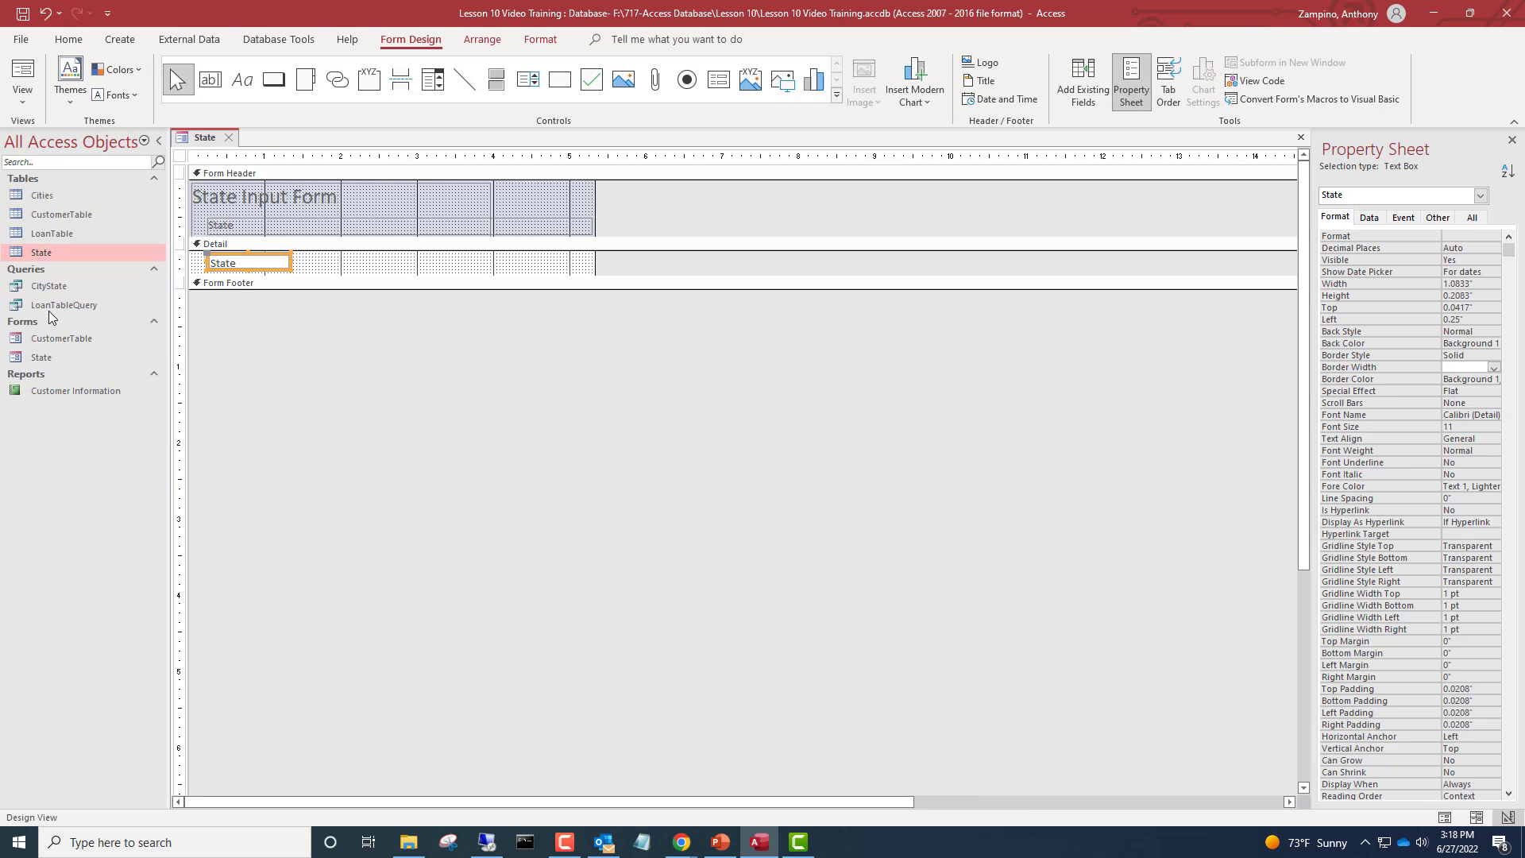
click(45, 13)
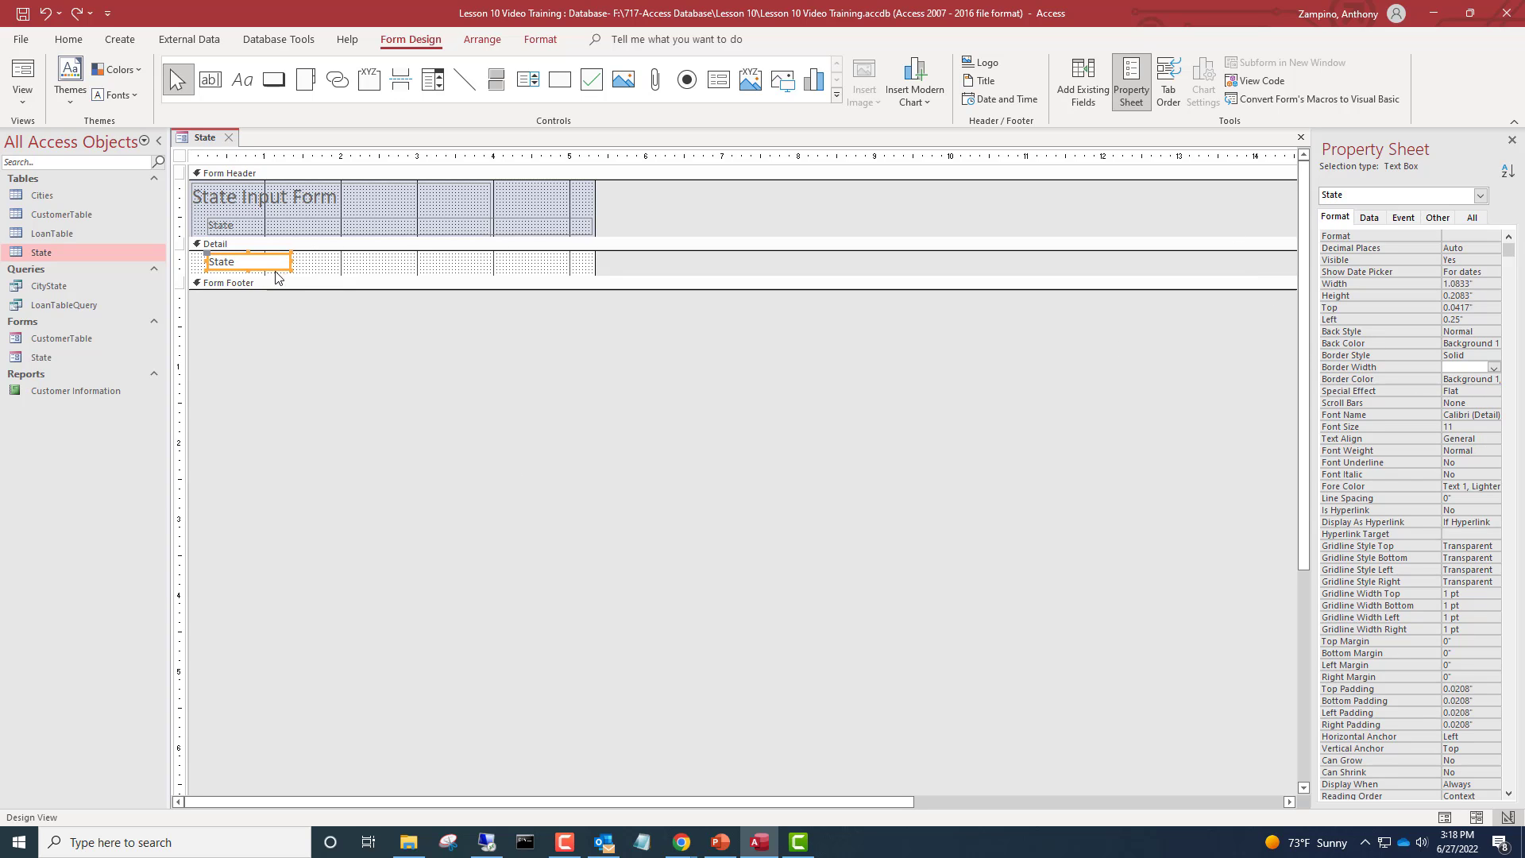
Examine the Data, Event and Format properties of the text box and the form
click(1371, 218)
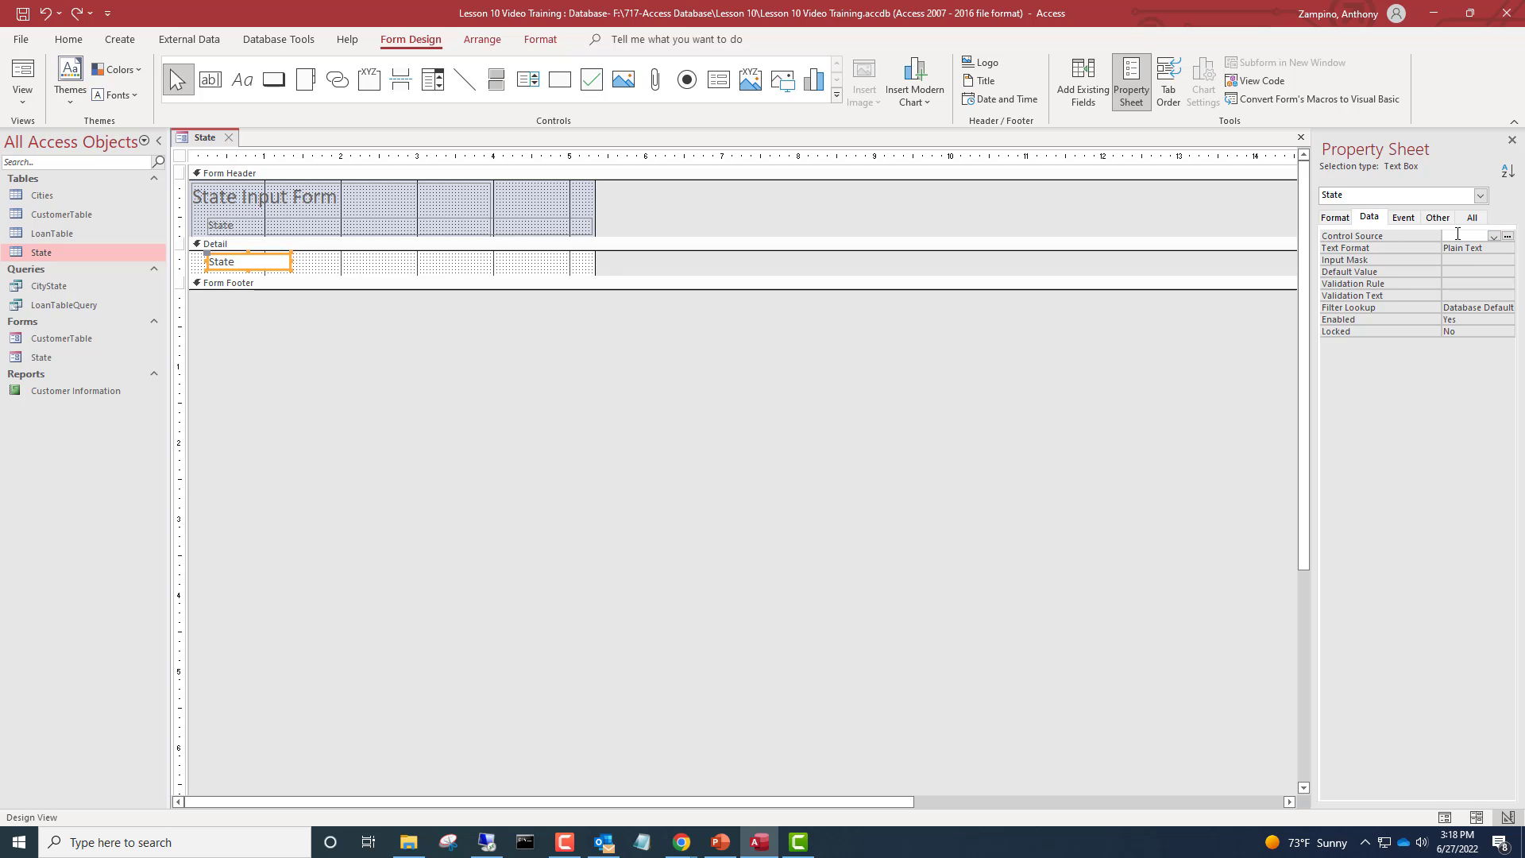
click(894, 453)
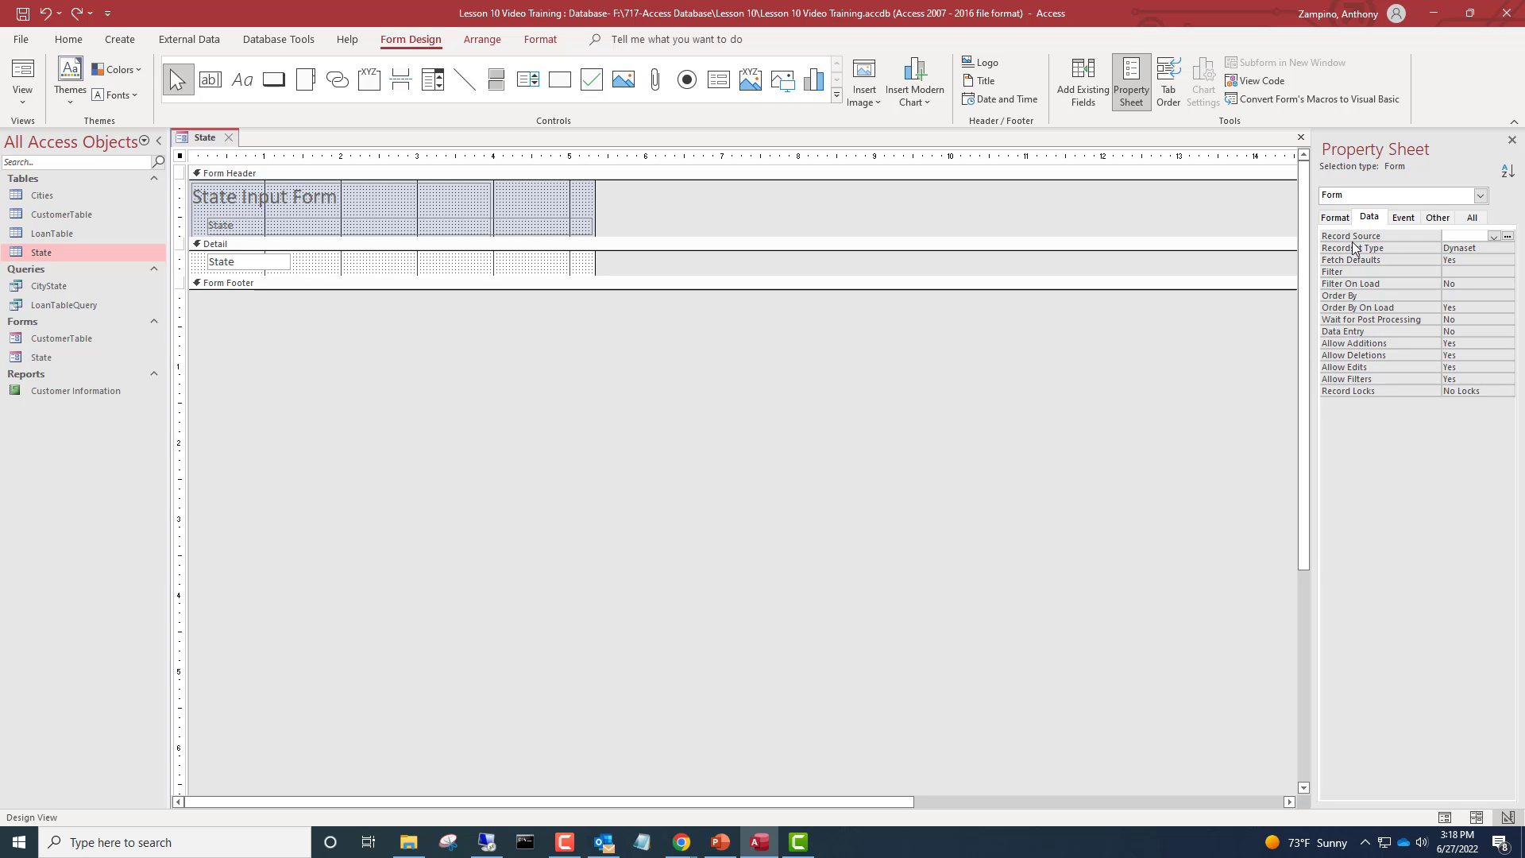
click(1403, 219)
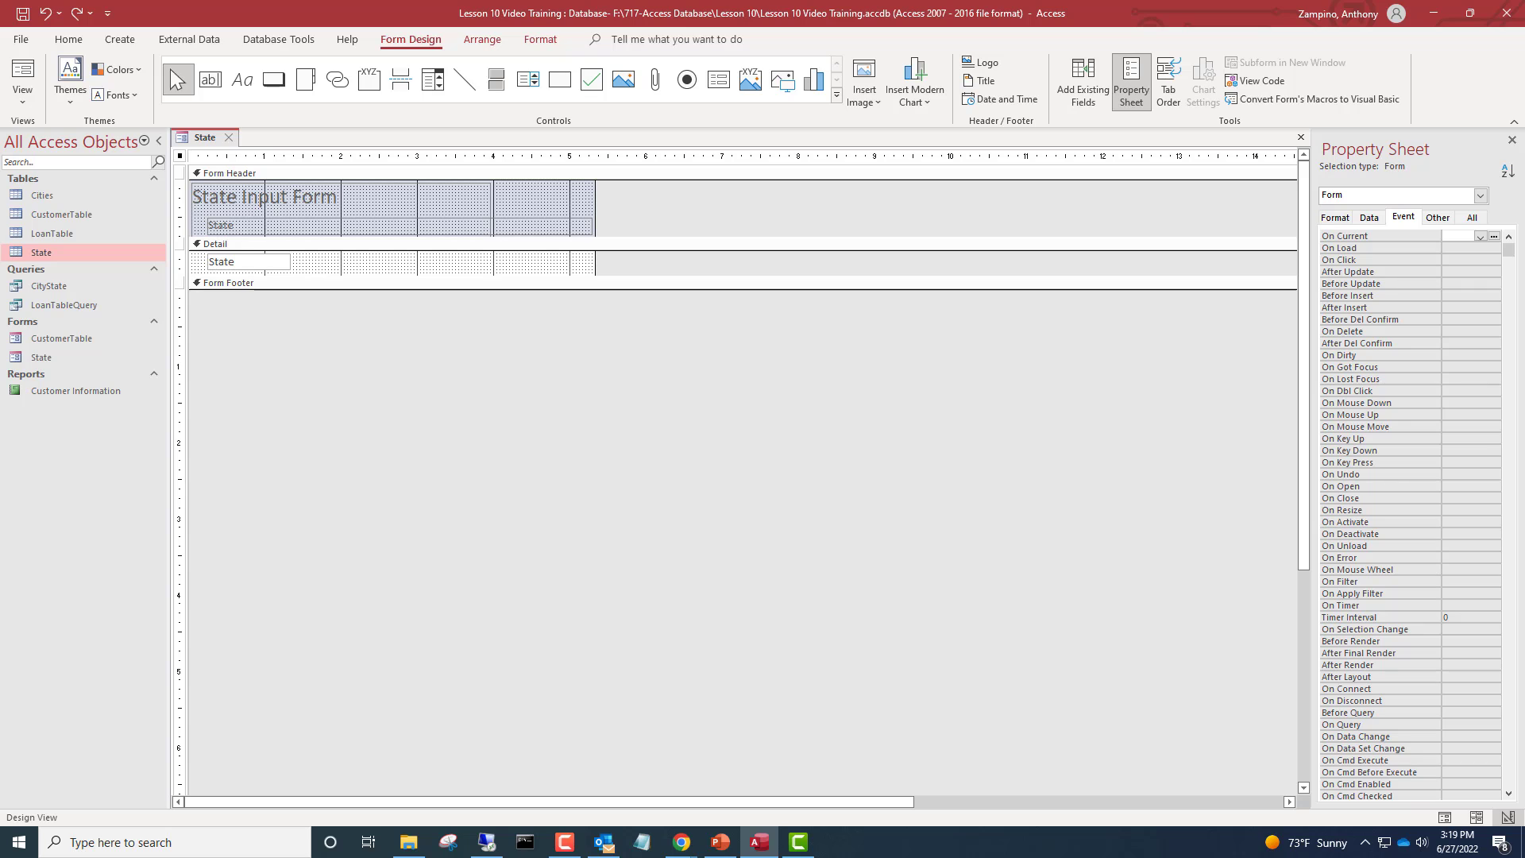
click(1325, 222)
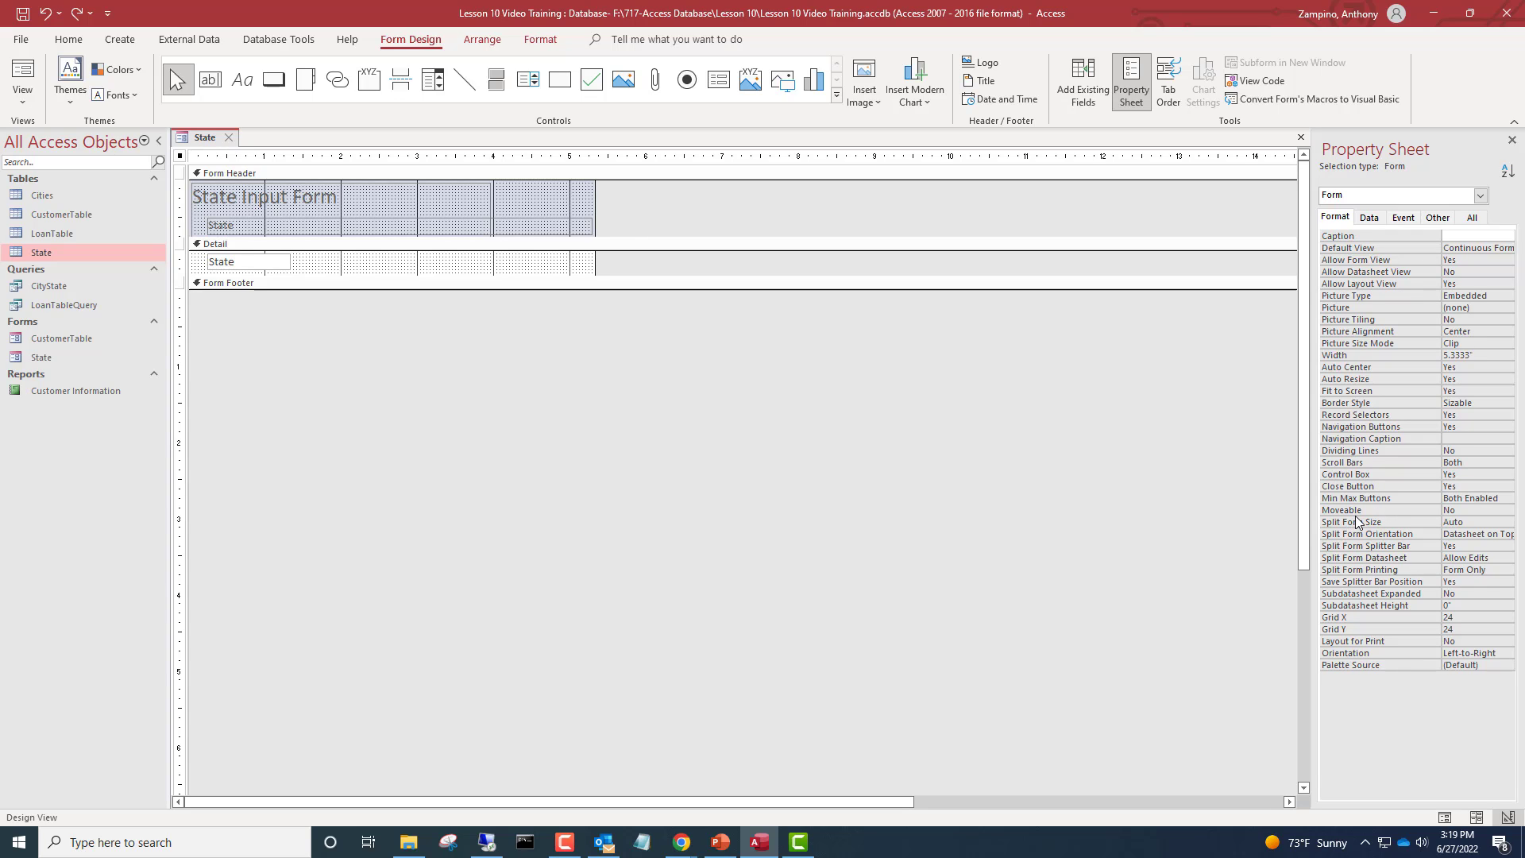
click(1373, 219)
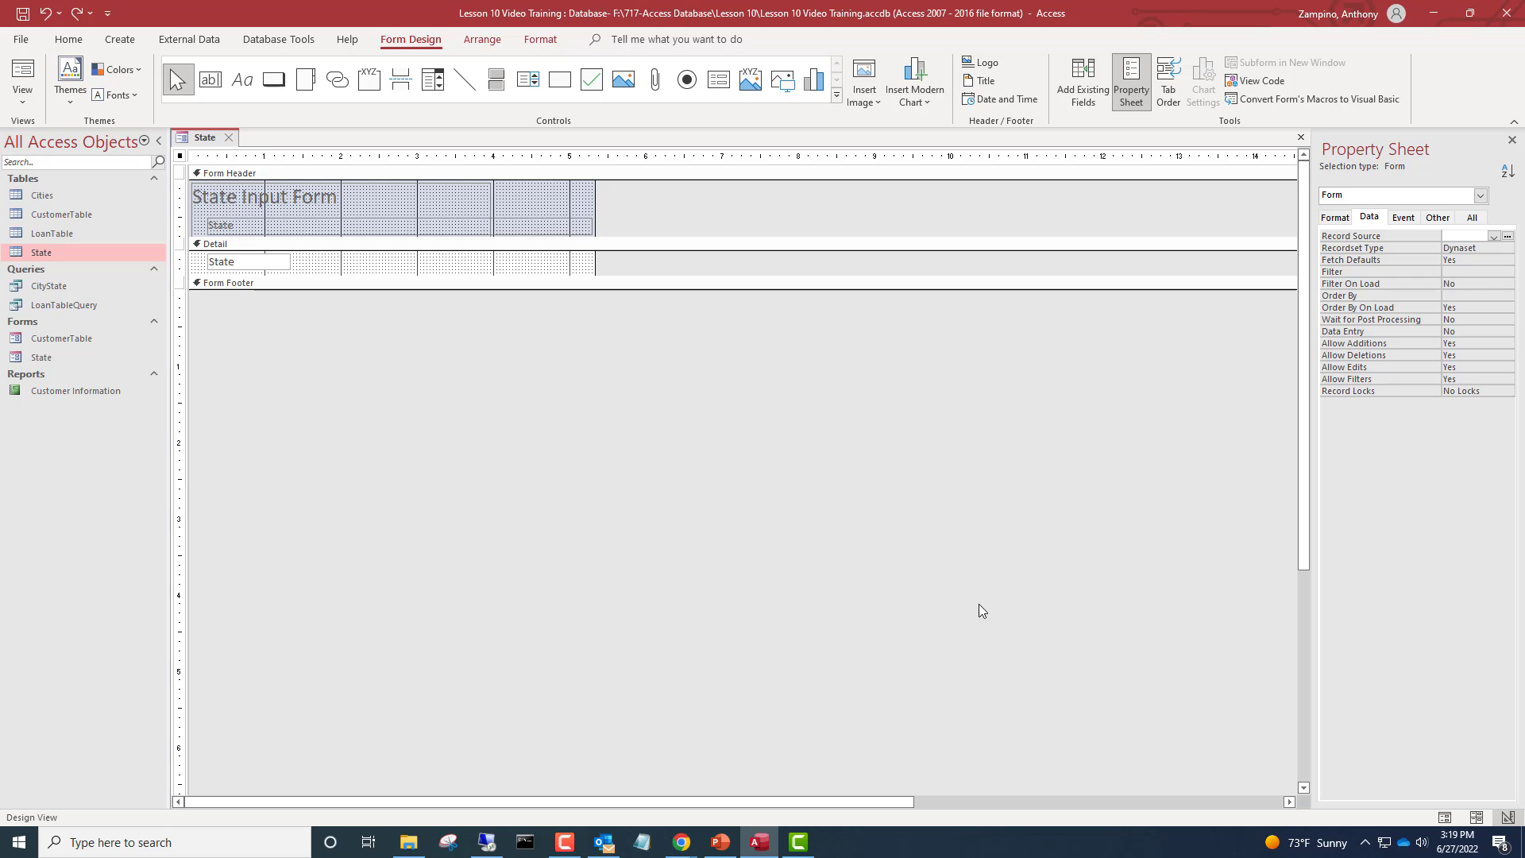
Add a new state record NY in Form View and sort the states in ascending order
click(22, 78)
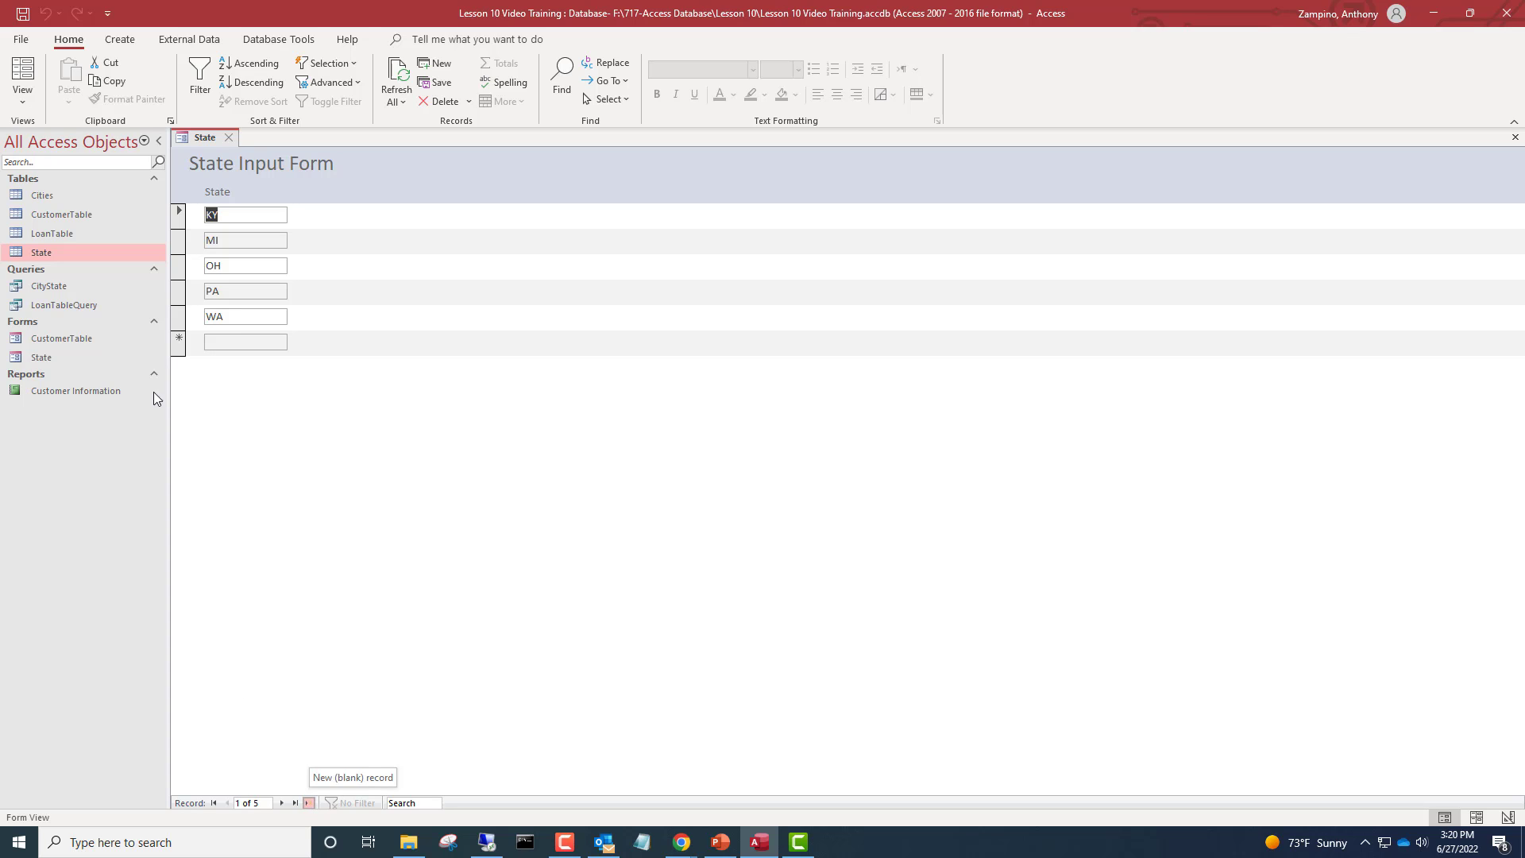
click(228, 336)
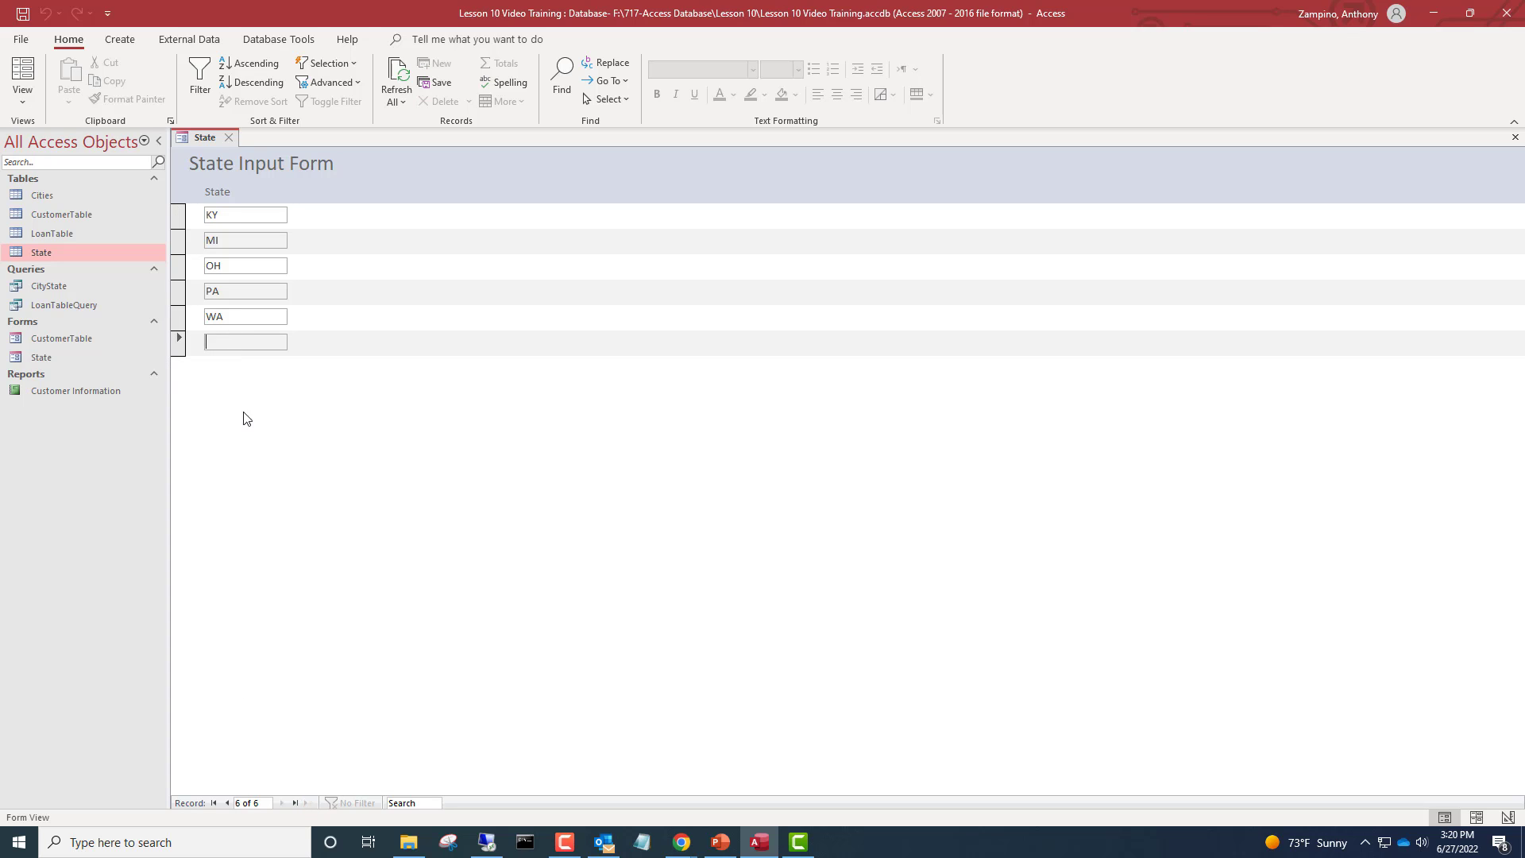
mouse_move(564, 840)
text(N)
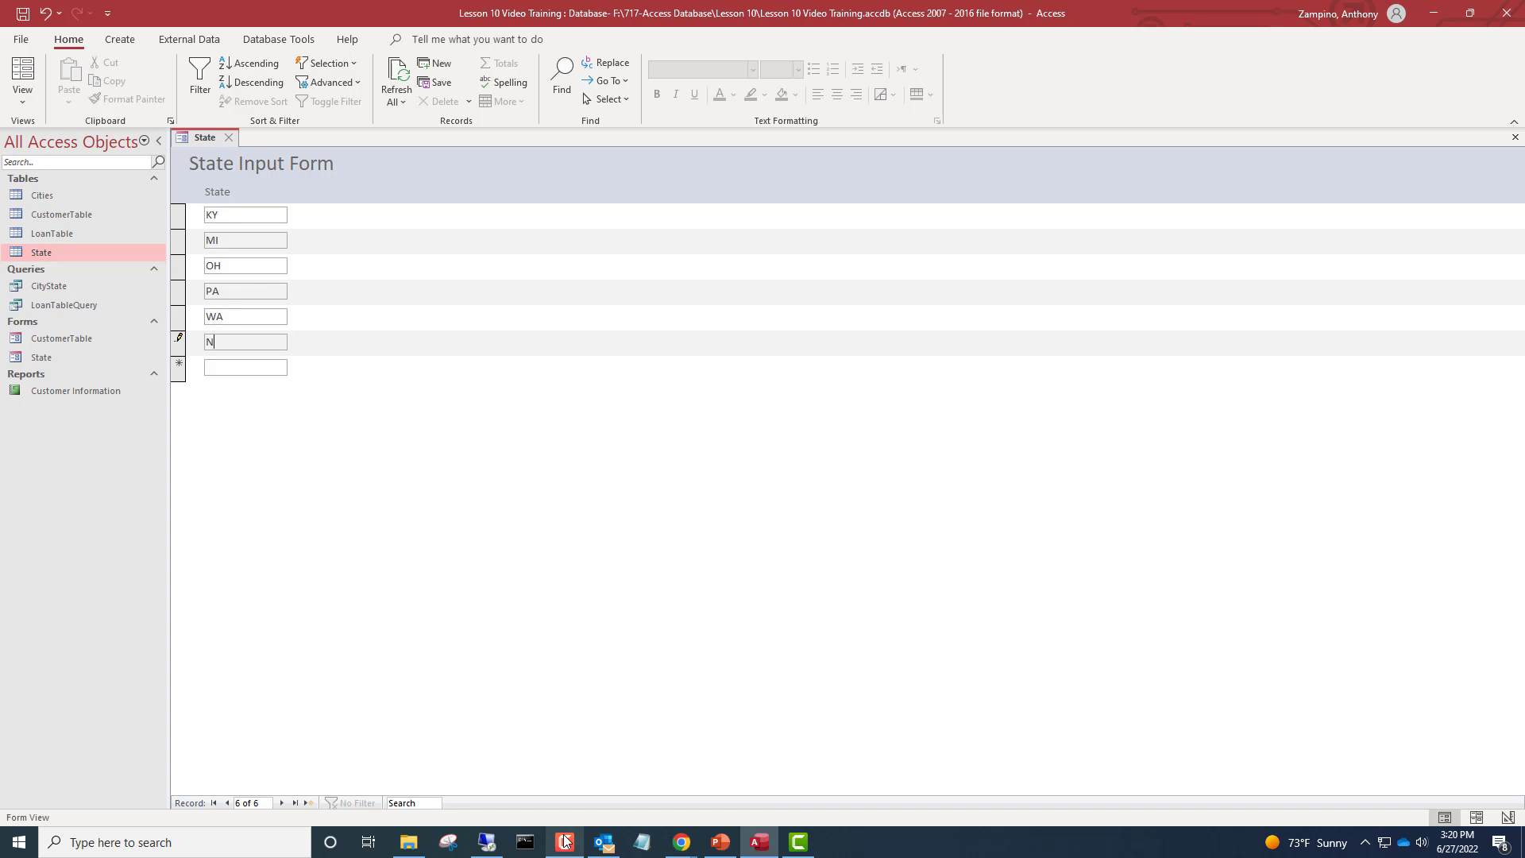
text(Yy)
click(236, 367)
key(BackSpace)
text(Y)
click(258, 366)
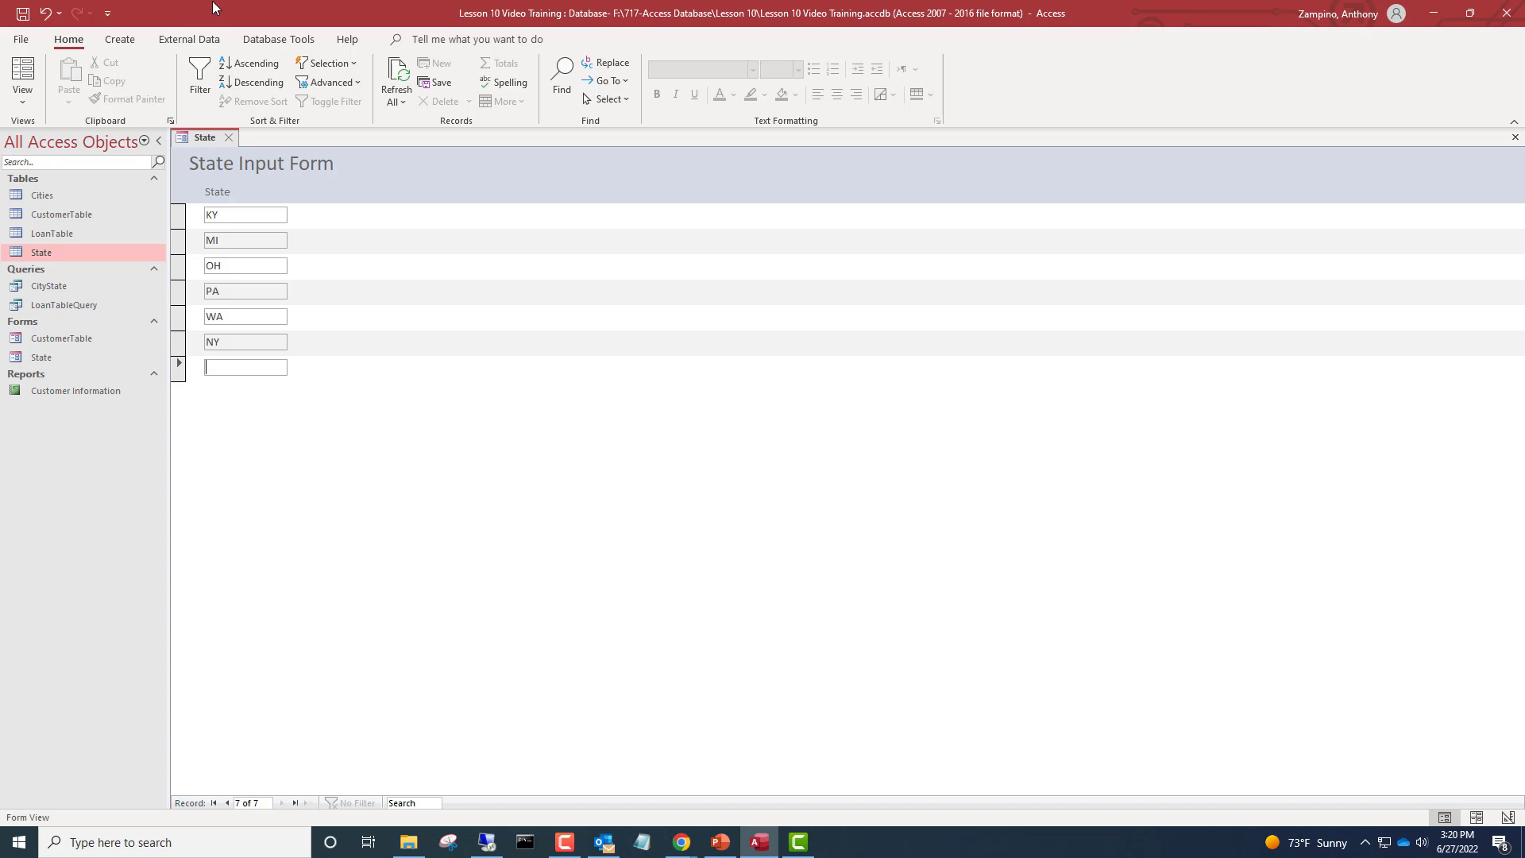
click(259, 64)
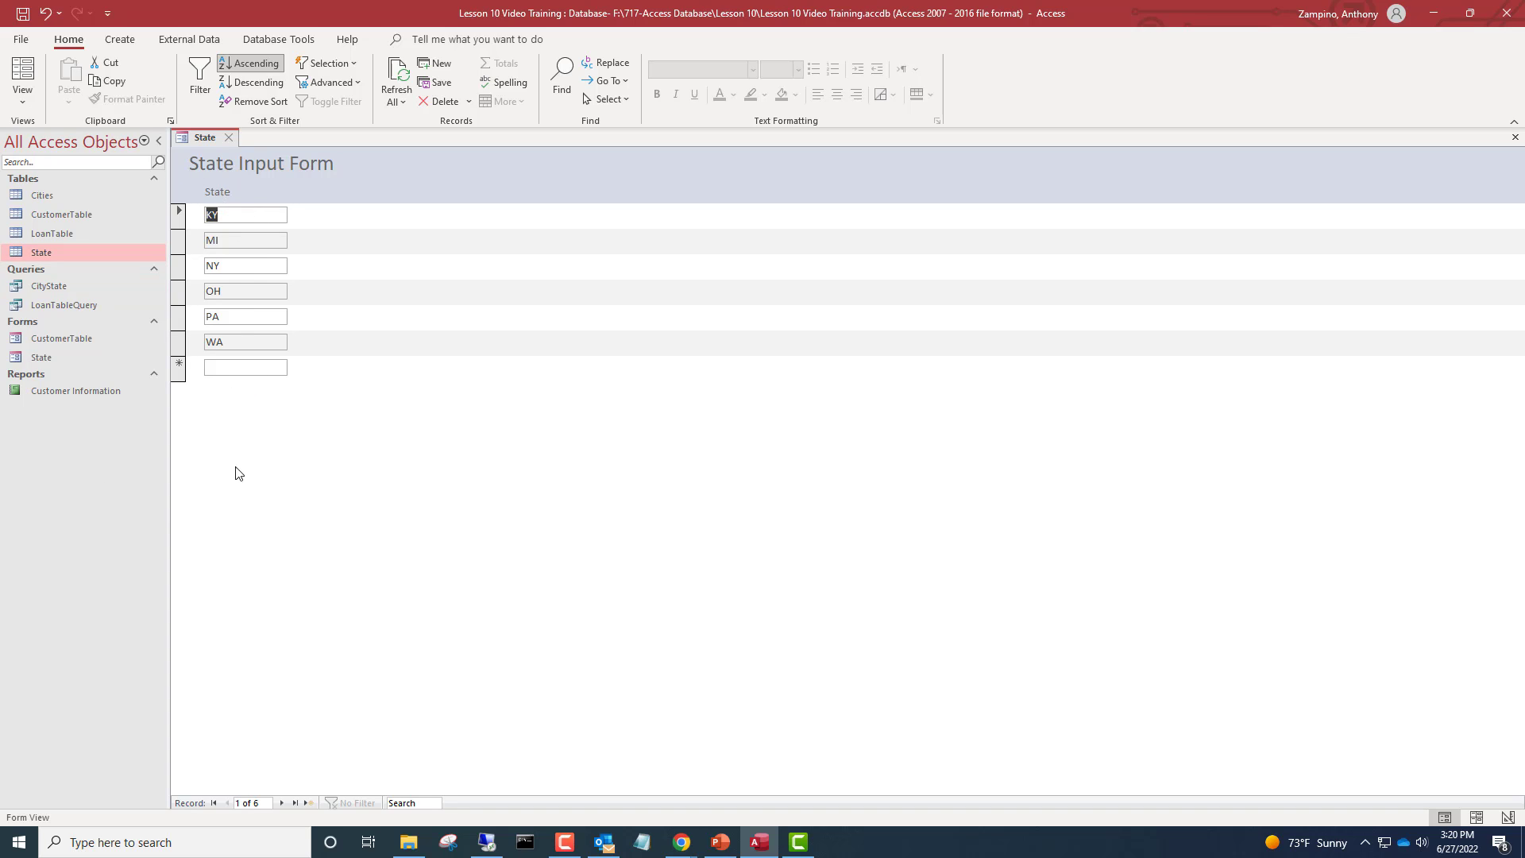
Sort the states in descending order and then back to ascending order
click(267, 81)
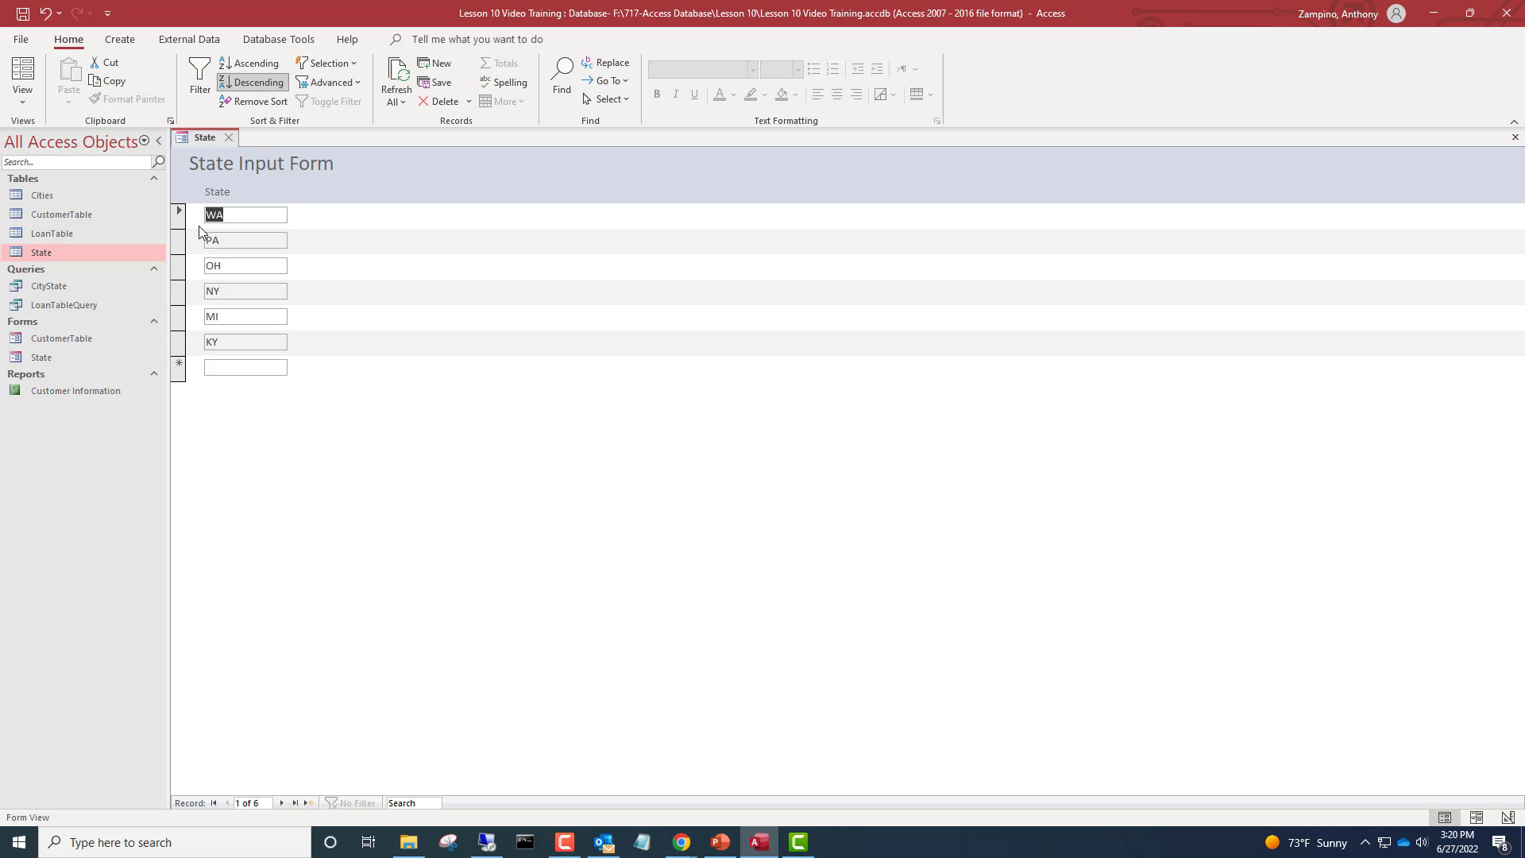
click(269, 68)
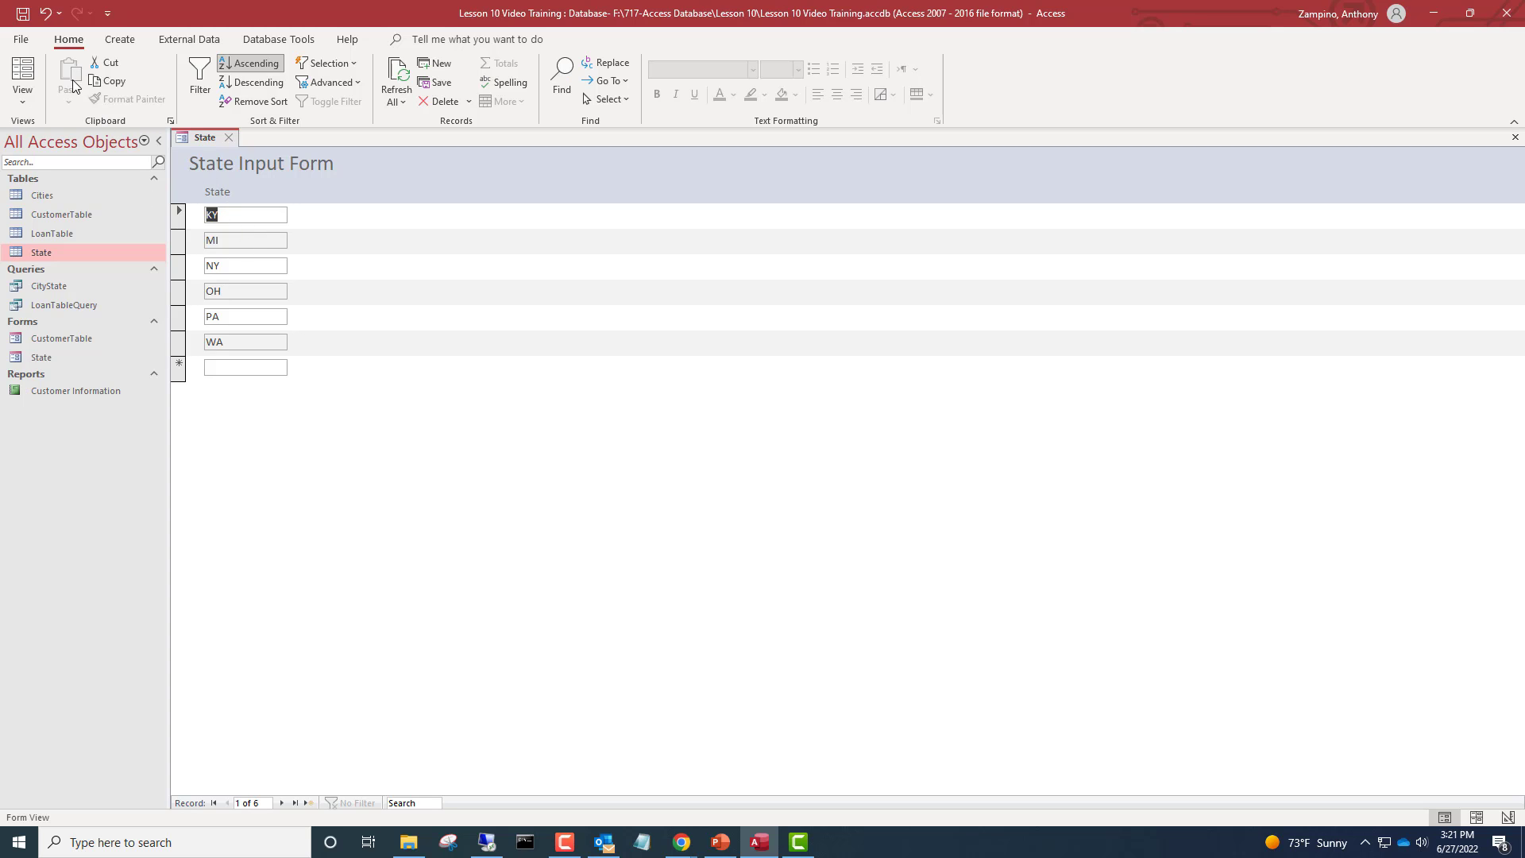
click(36, 100)
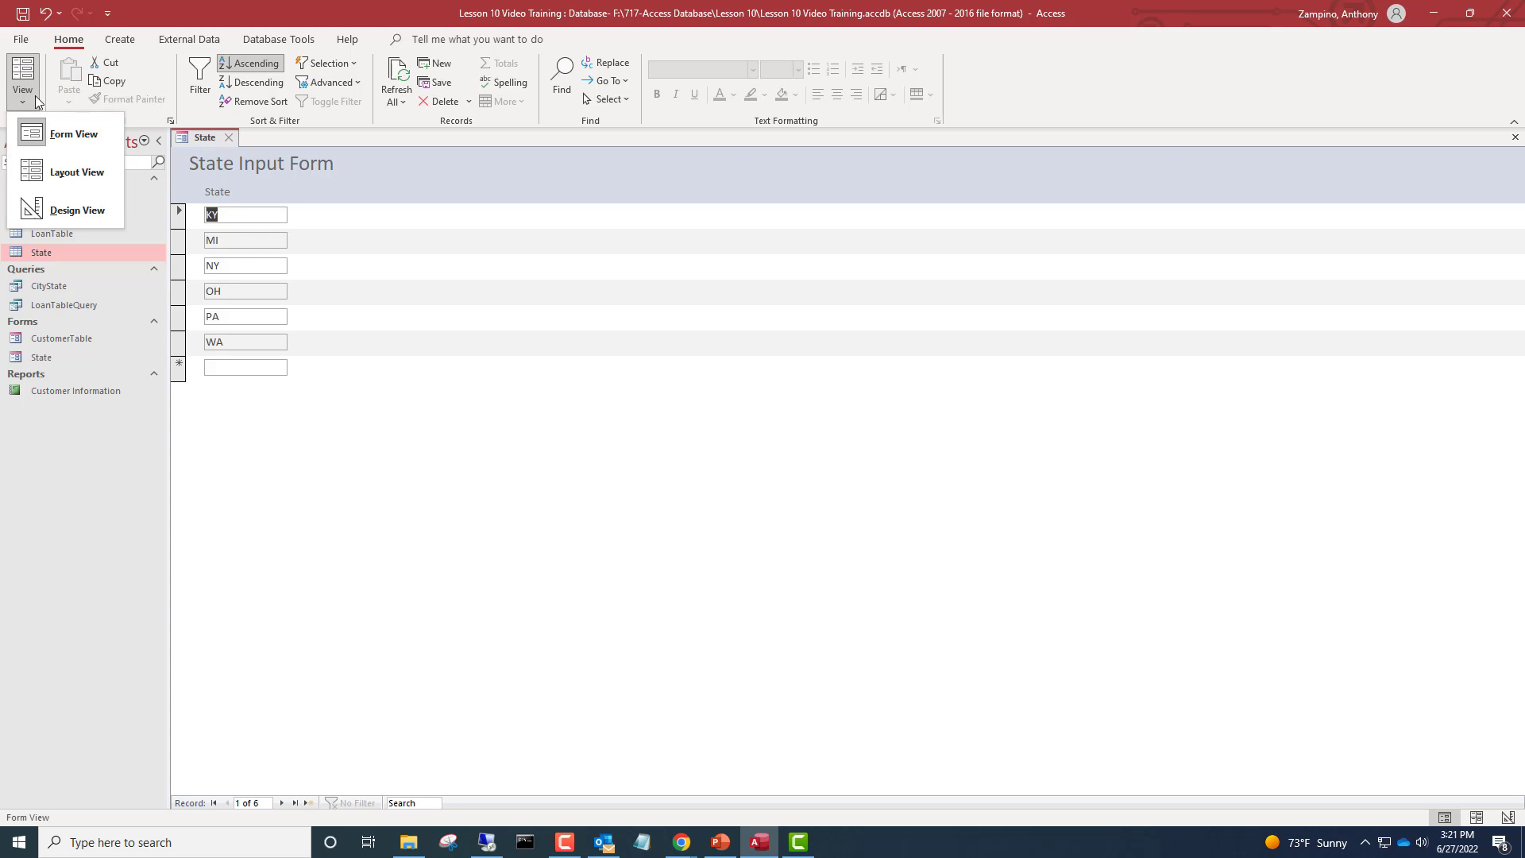
click(87, 136)
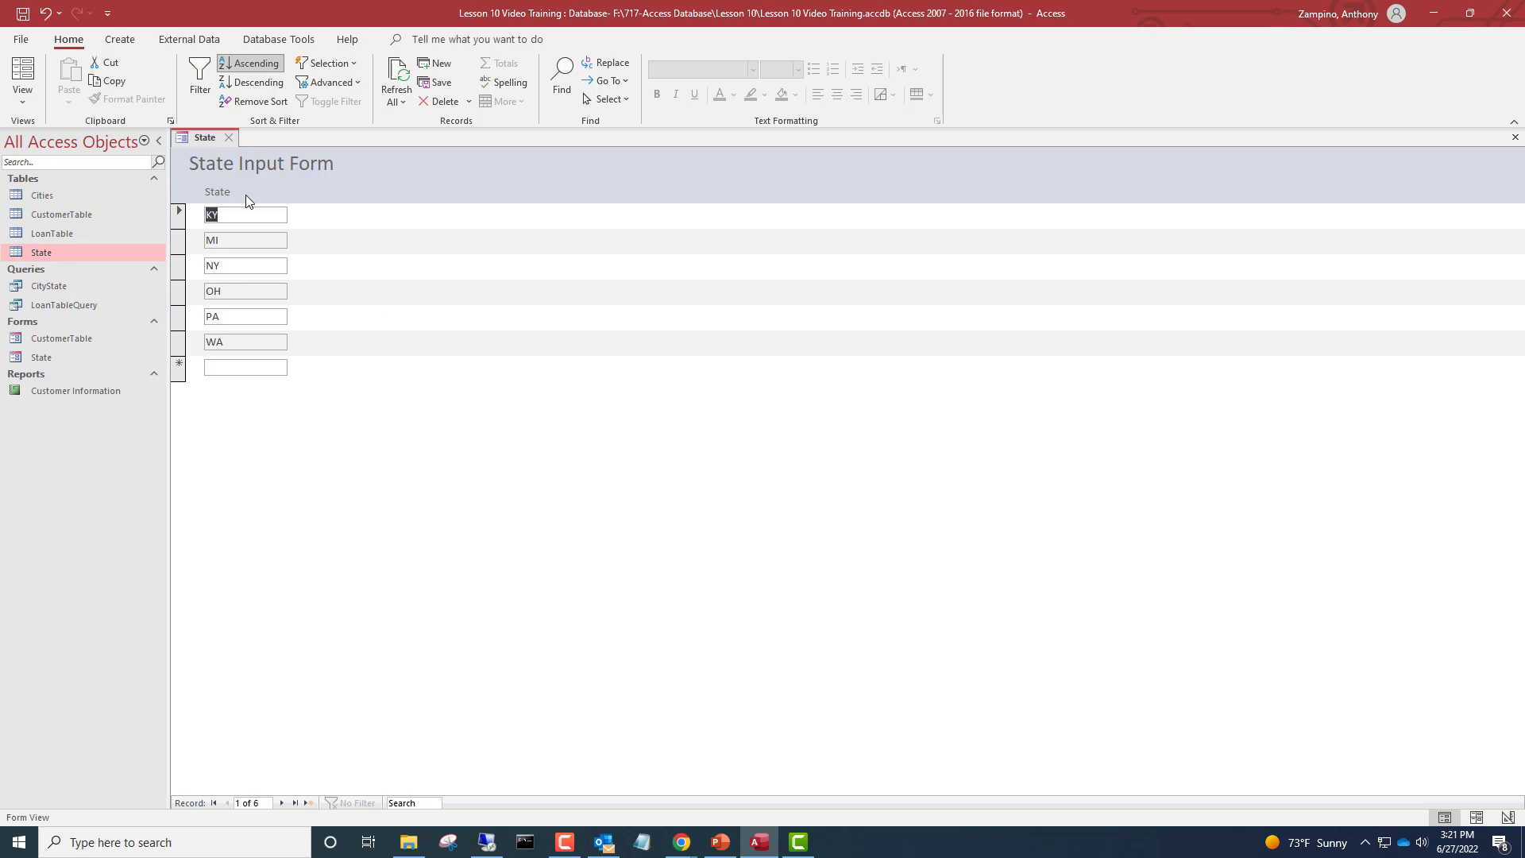
Set the form's Default View to Single Form in Design View and preview it in Form View
right_click(205, 137)
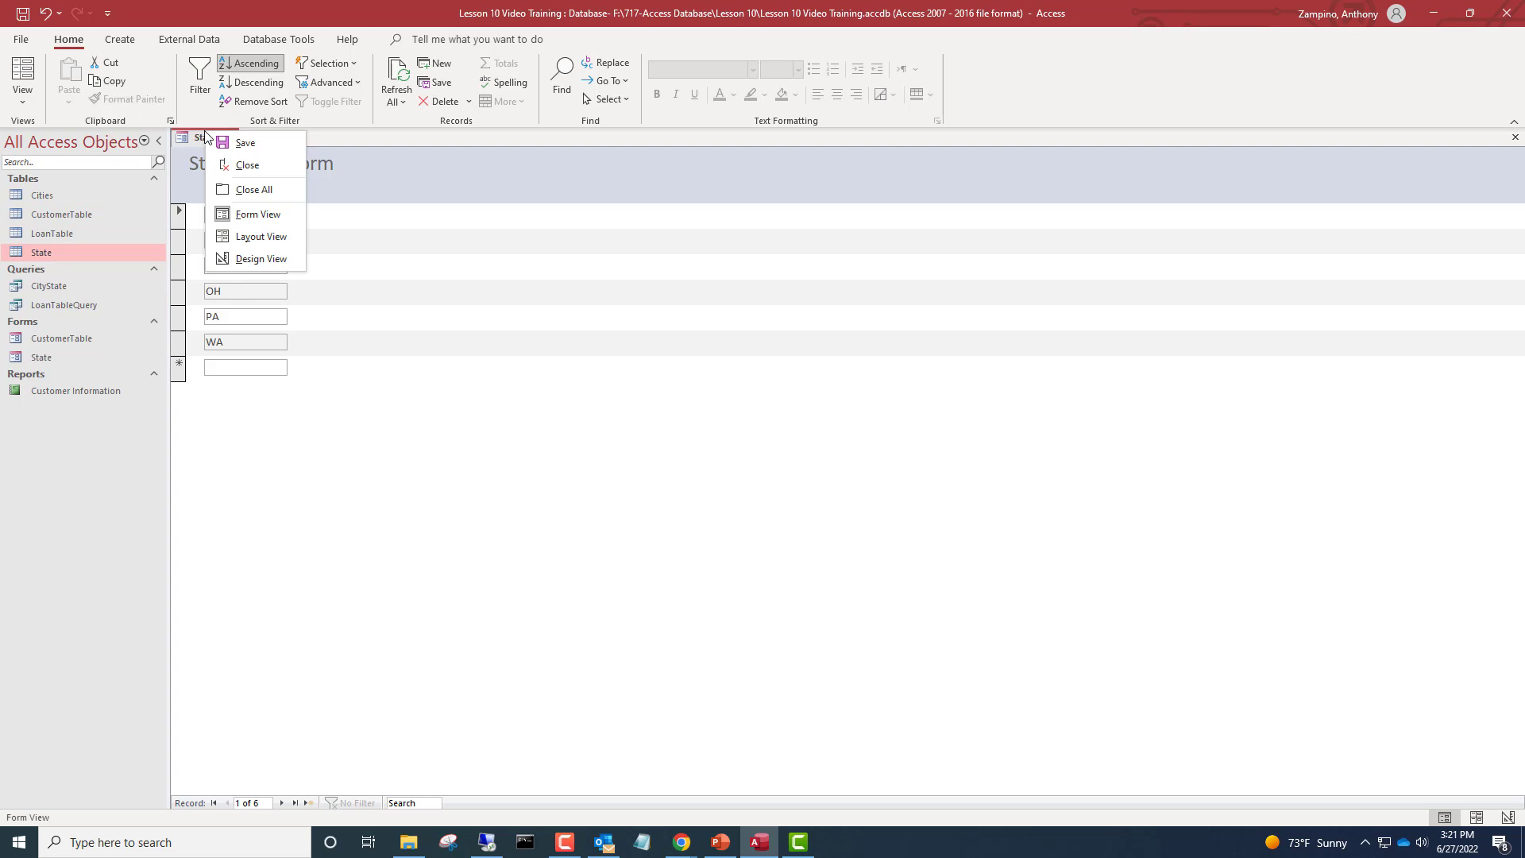
click(278, 261)
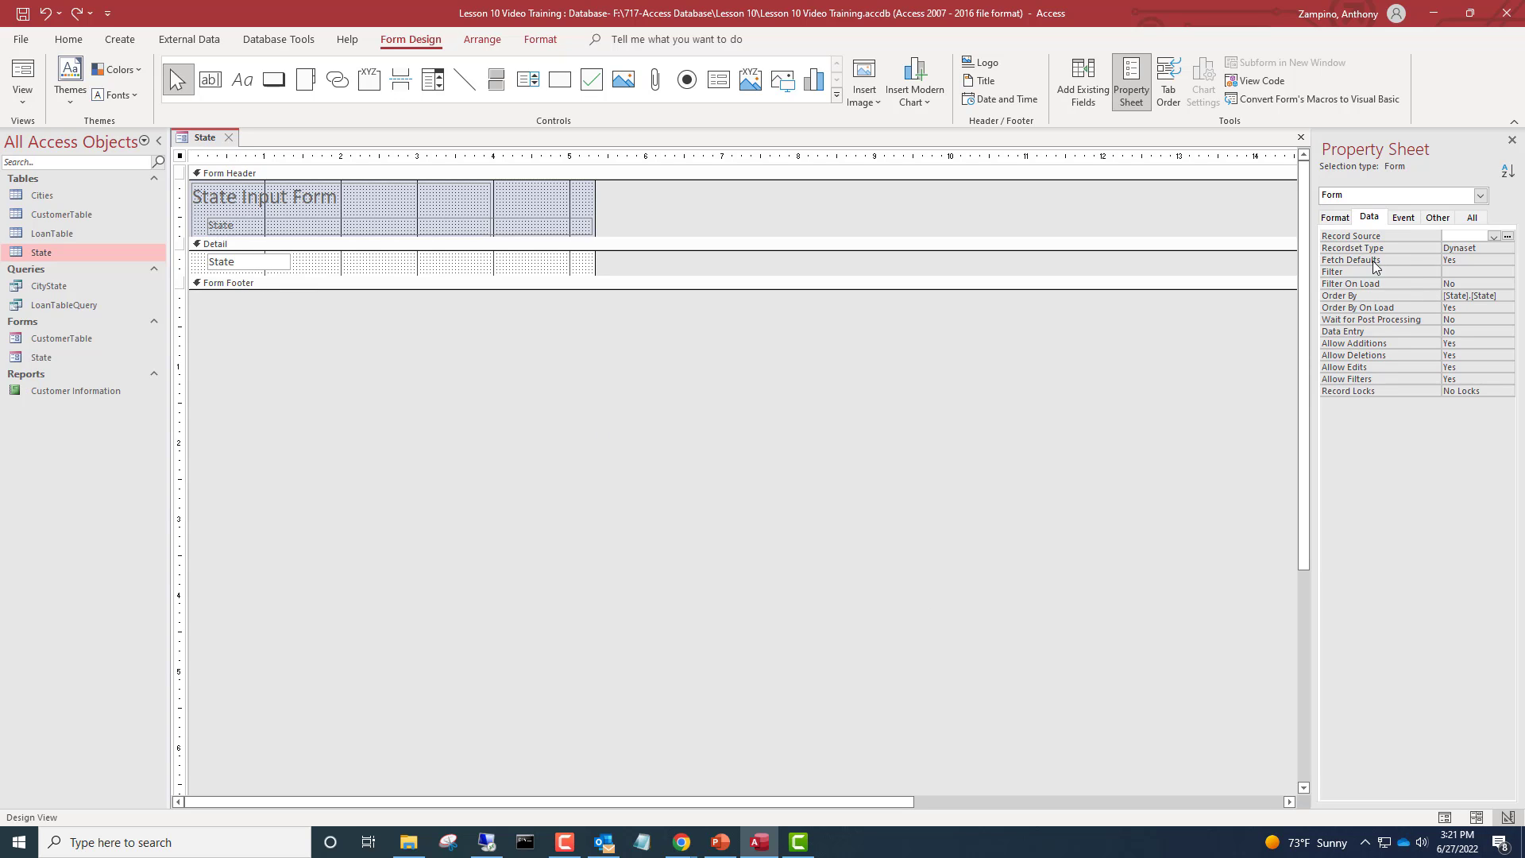
click(1335, 220)
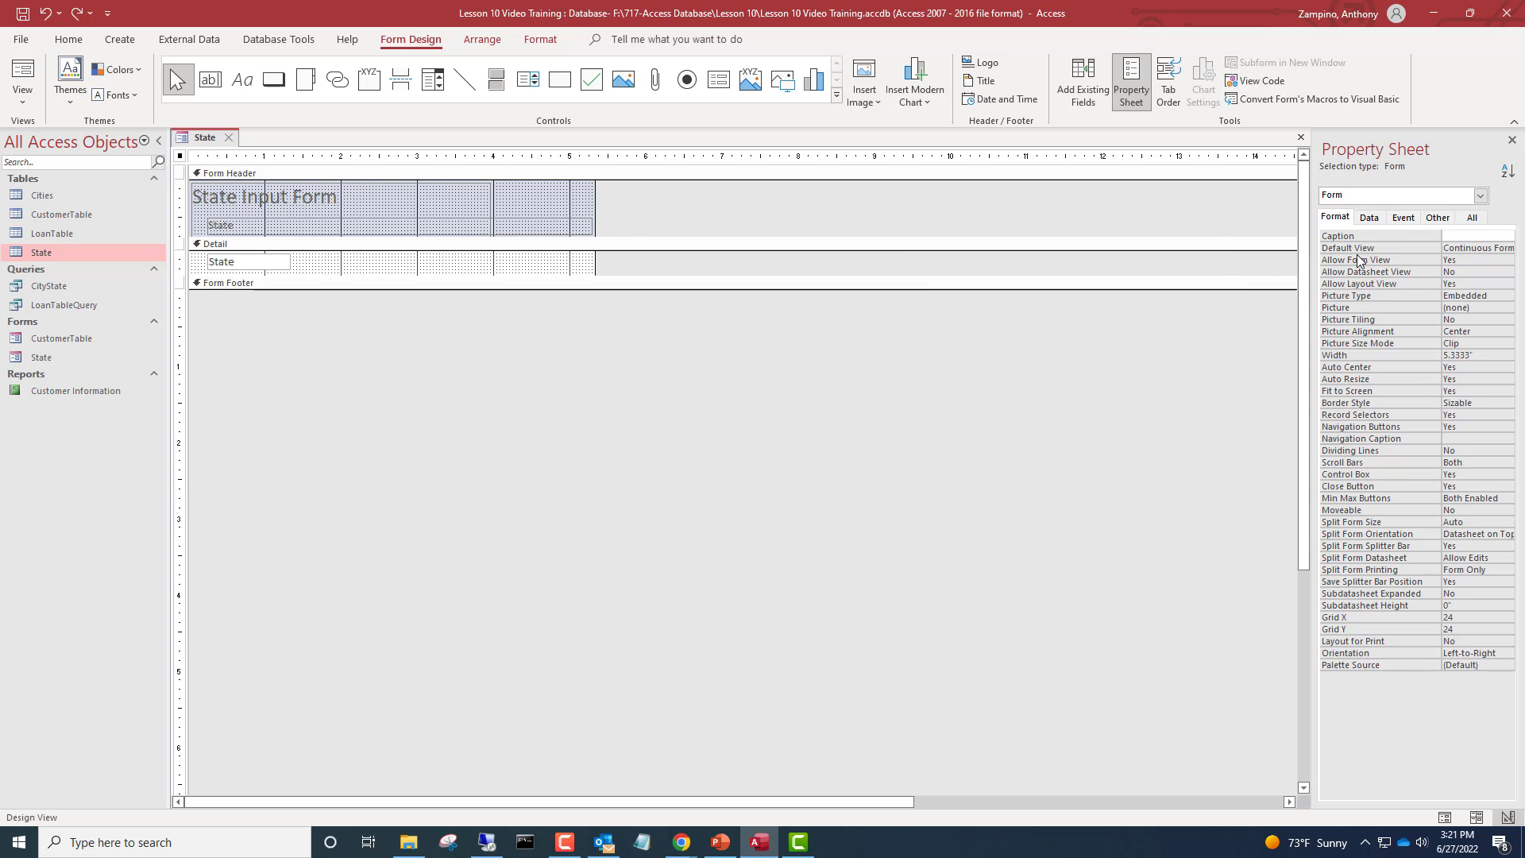
click(1510, 246)
click(1506, 248)
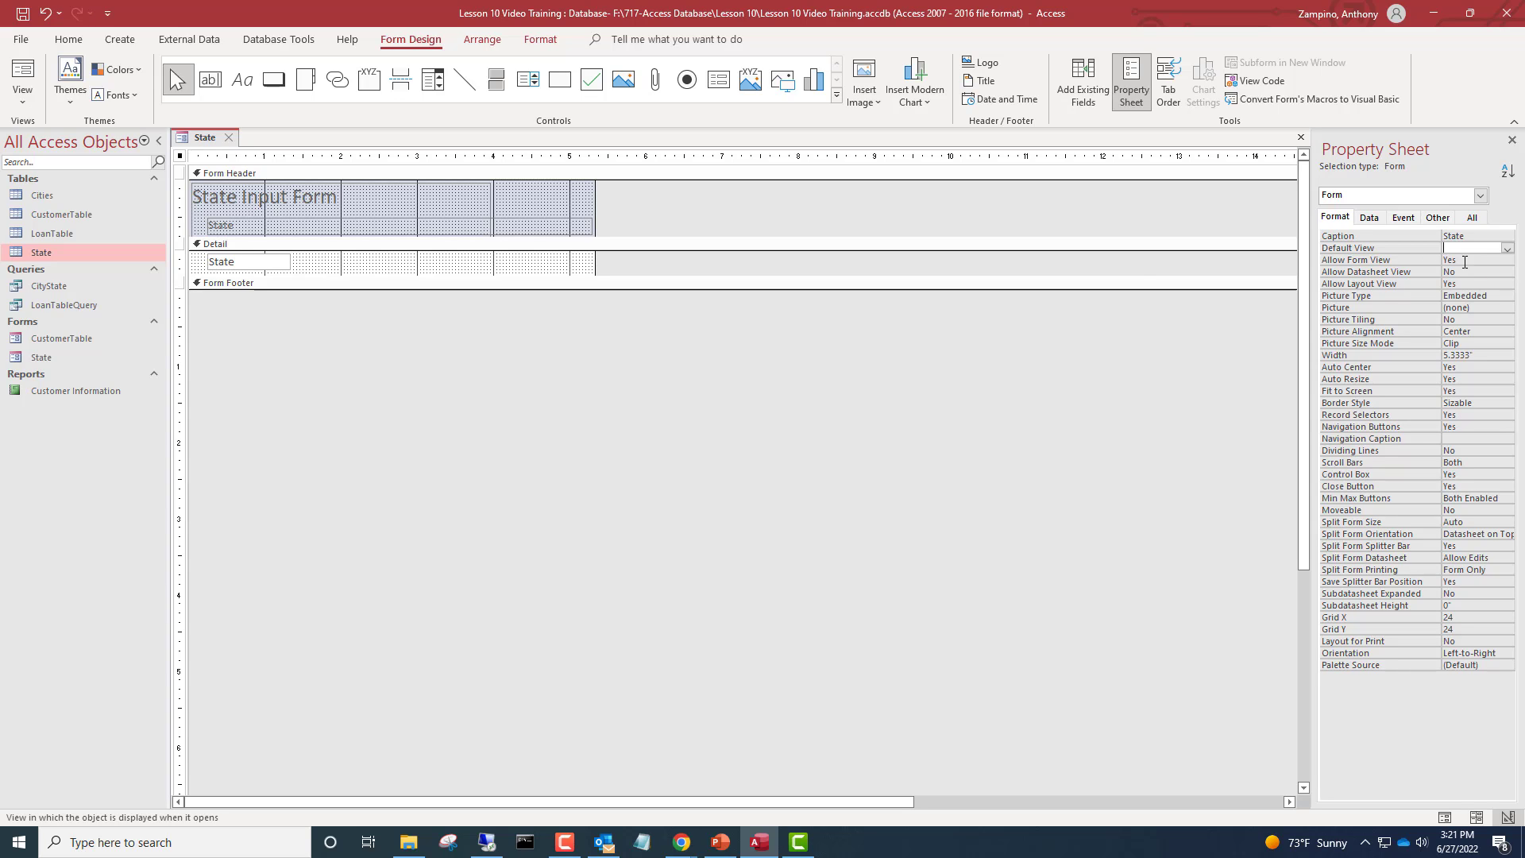
click(21, 68)
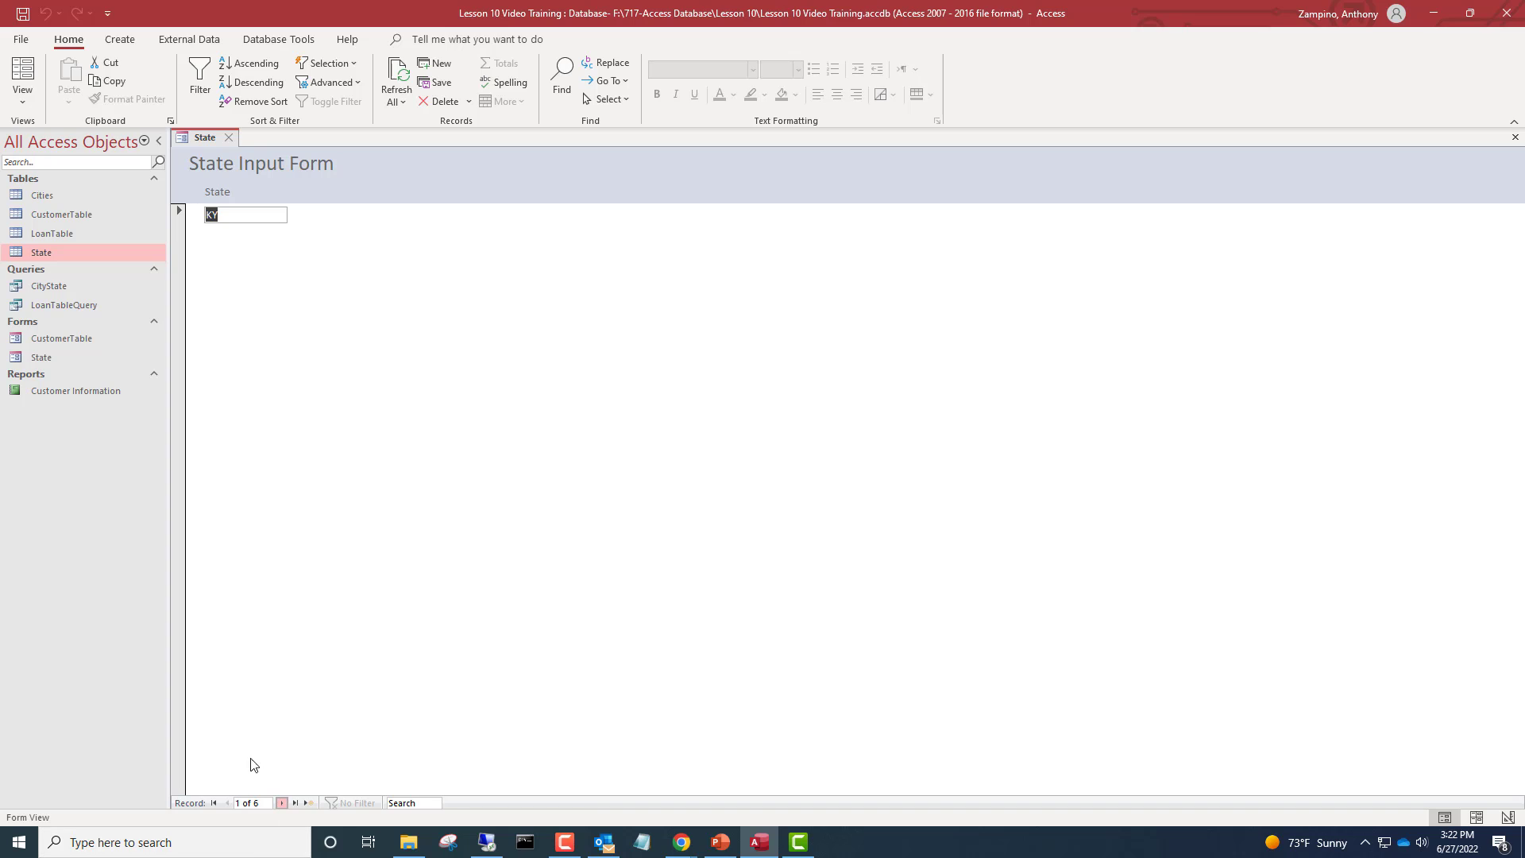
Step through the records one at a time and add a new state record CA
click(281, 803)
click(280, 803)
click(280, 802)
click(309, 803)
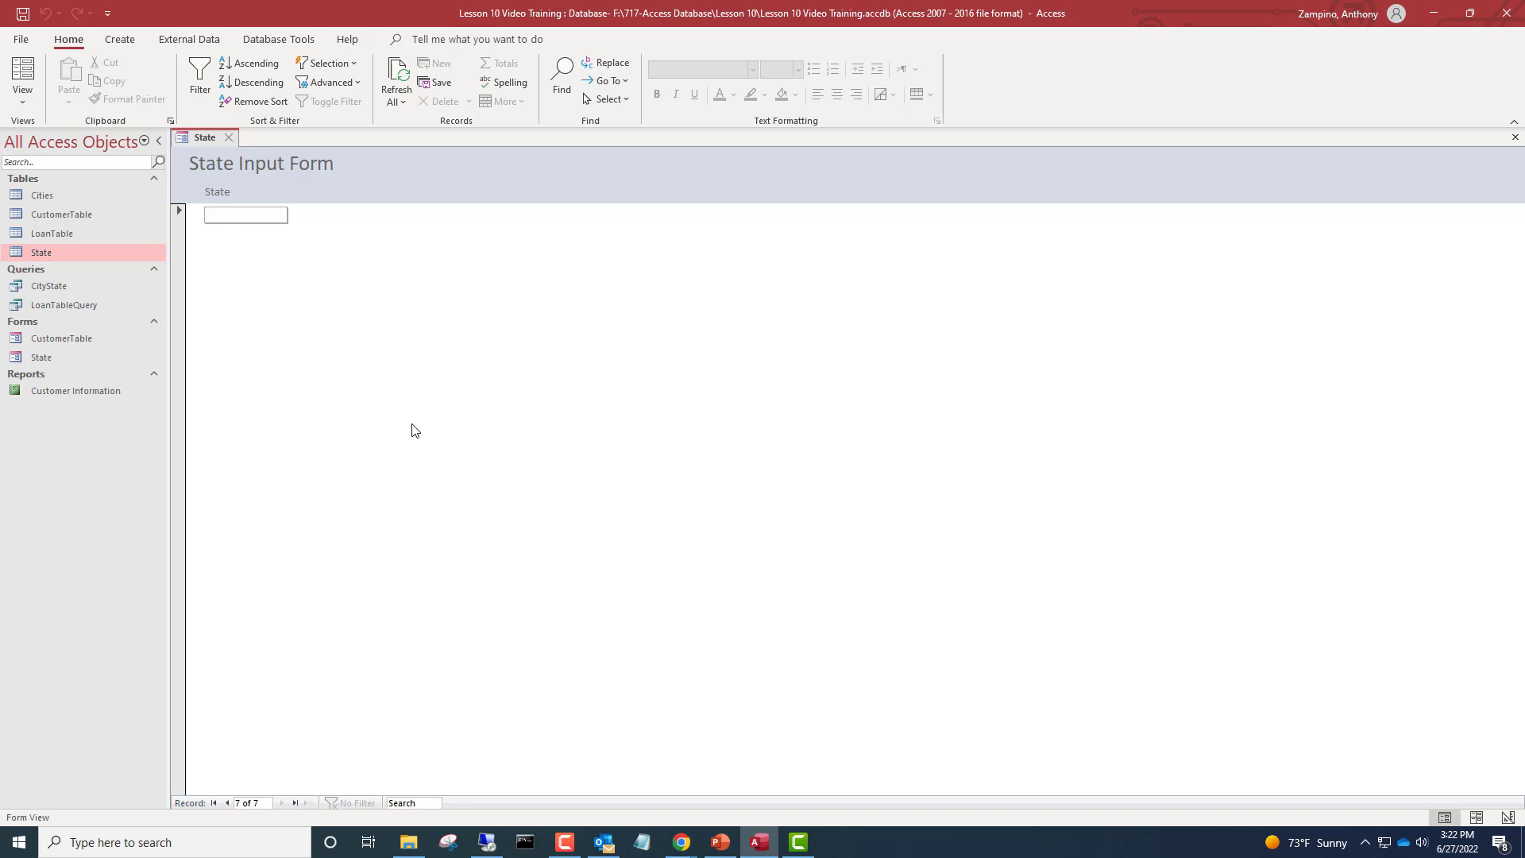
text(CA)
Browse back through the records, sort the states in ascending order, and go to the first record
click(226, 803)
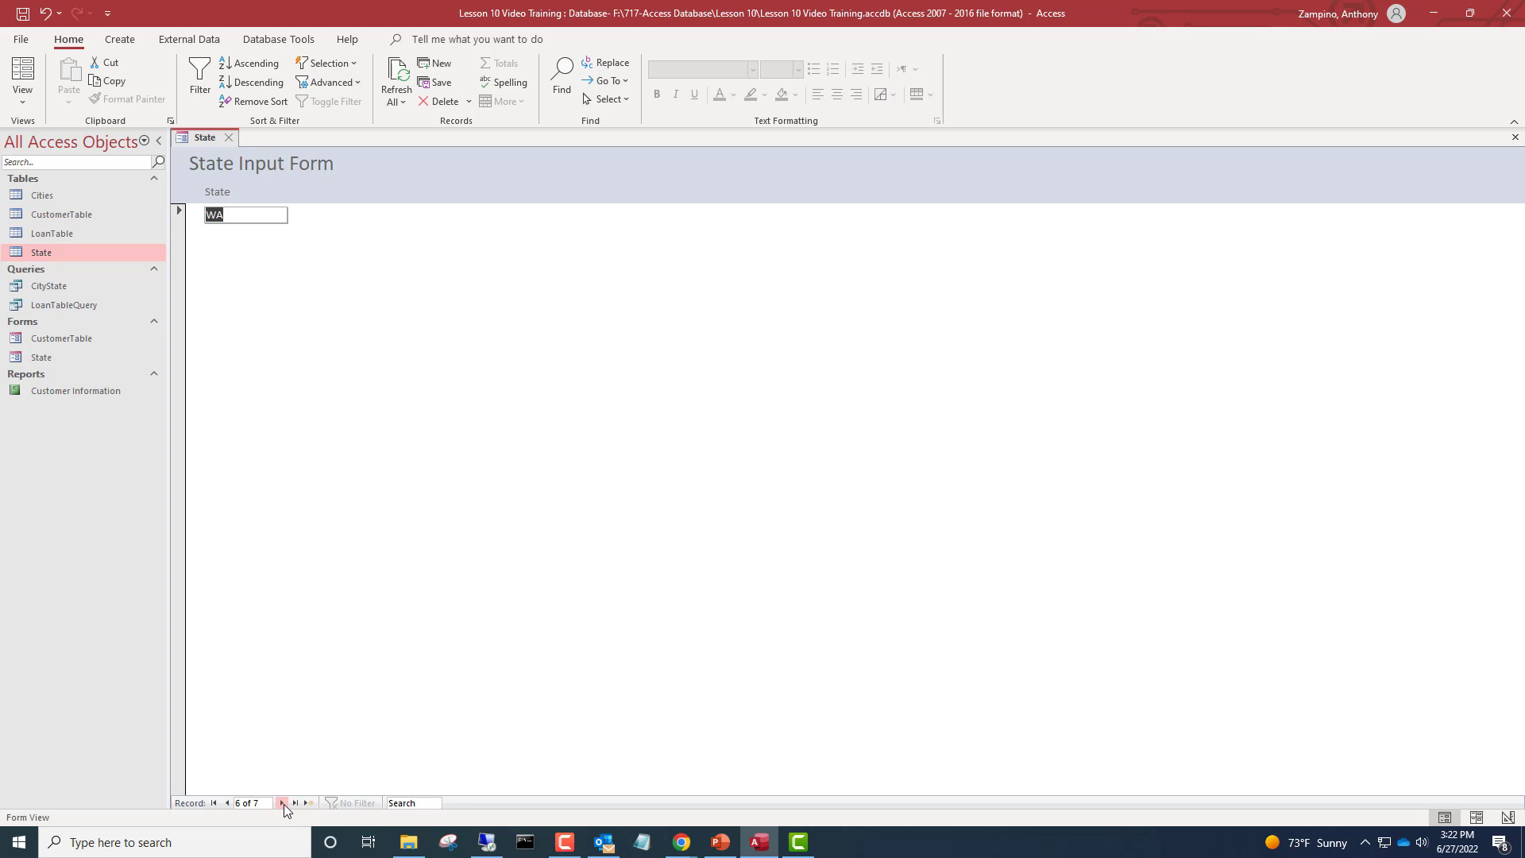
click(213, 803)
click(295, 803)
click(252, 64)
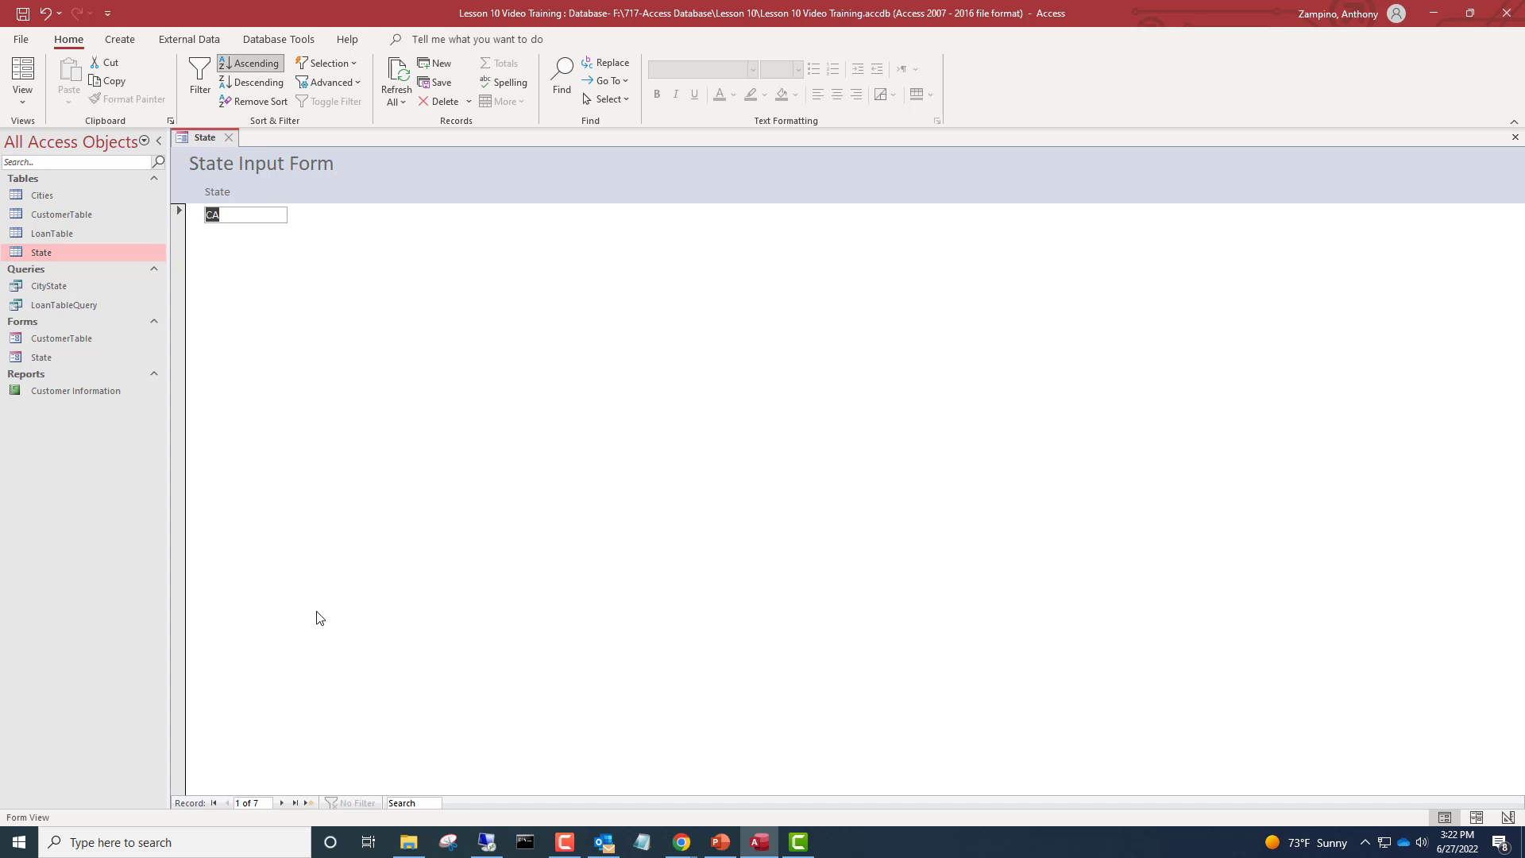
click(213, 804)
Examine the record's shortcut menu and the Delete options for the current record
click(183, 393)
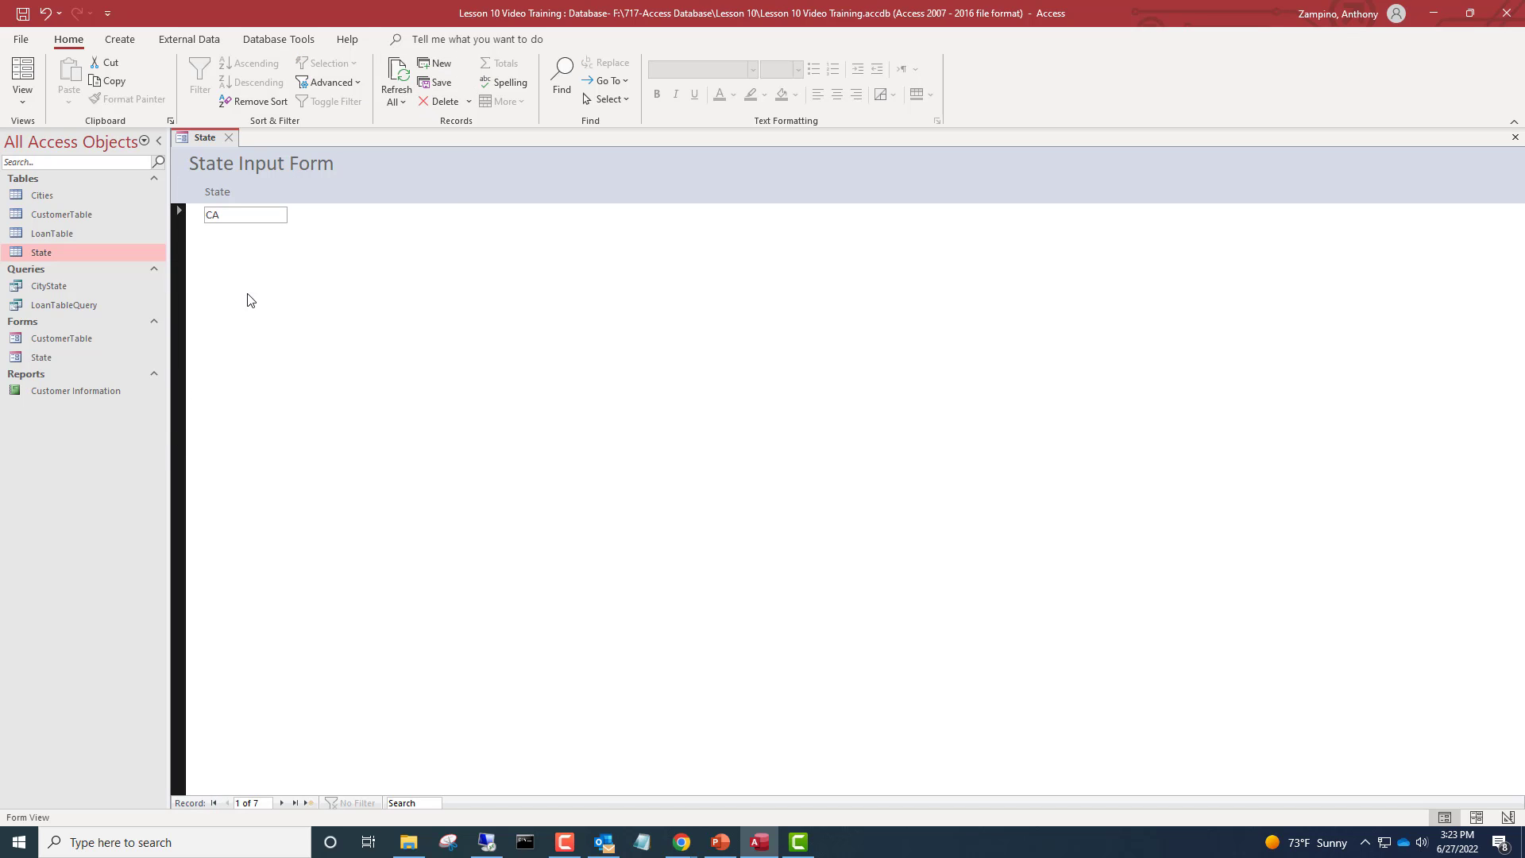
right_click(184, 229)
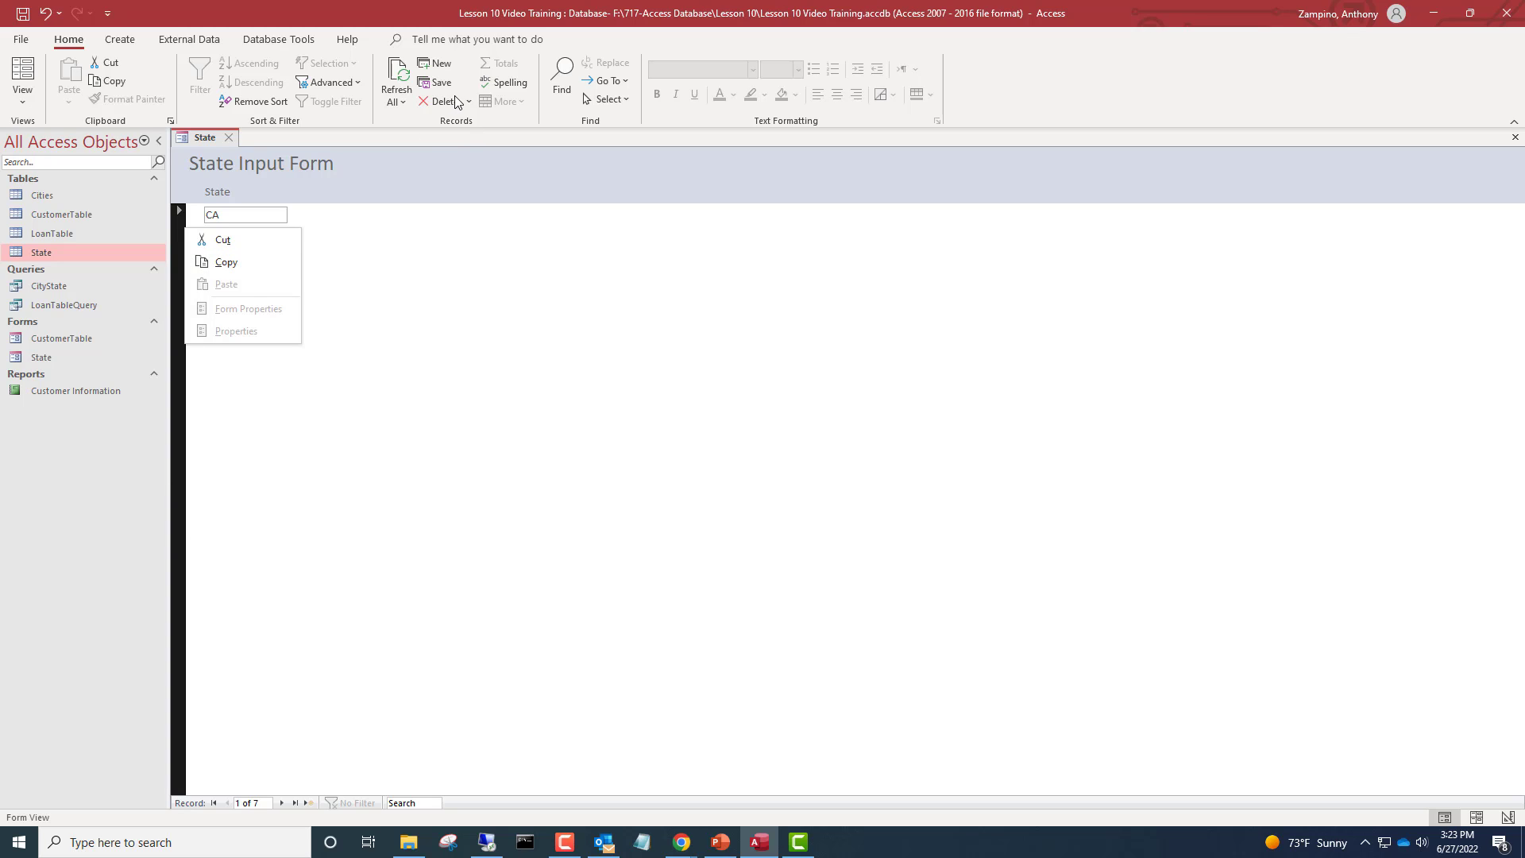
click(543, 332)
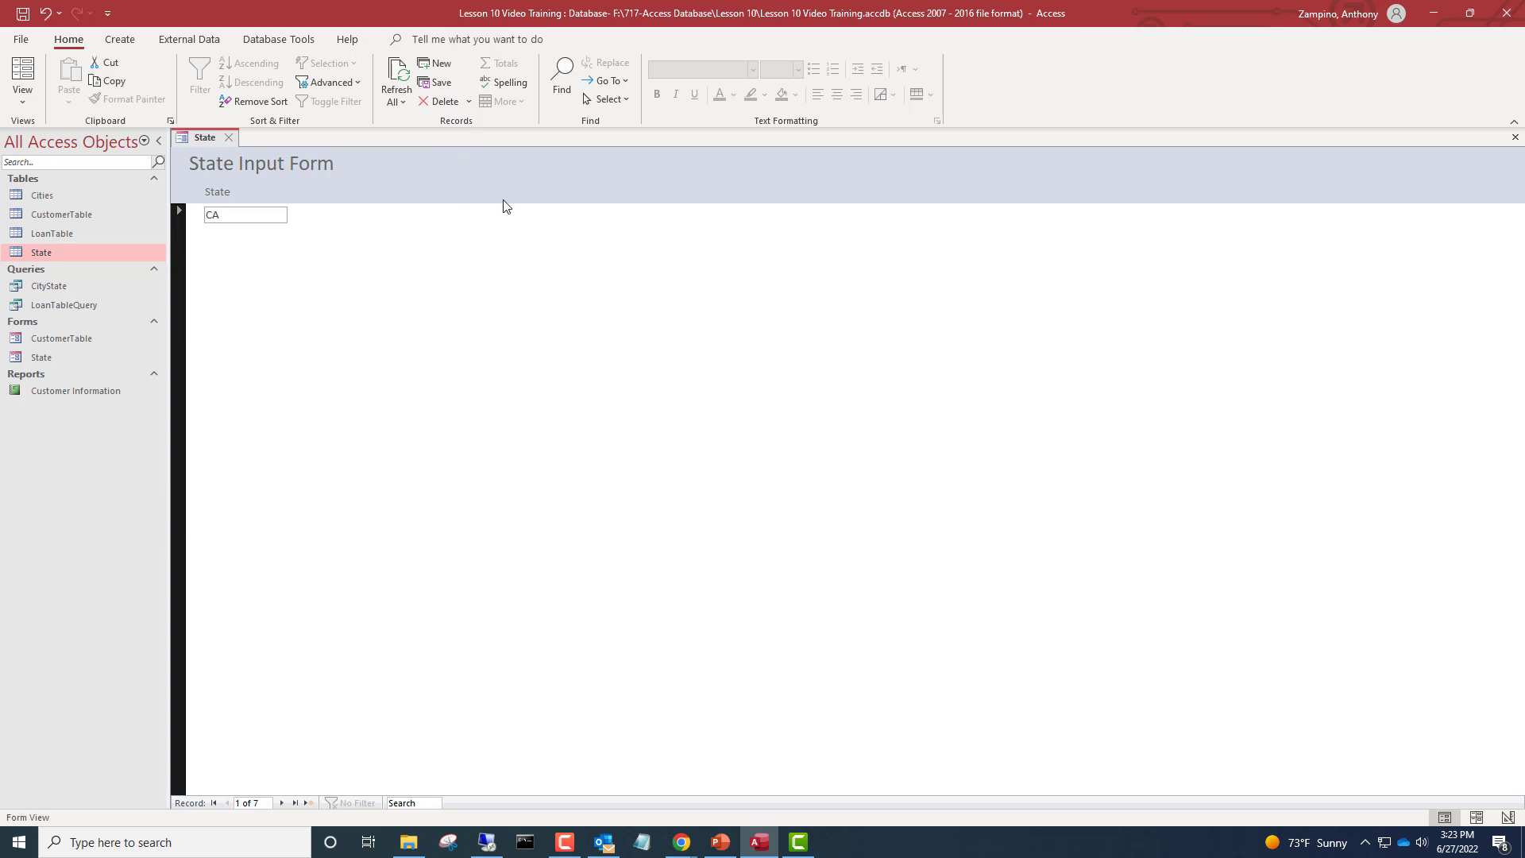
click(467, 103)
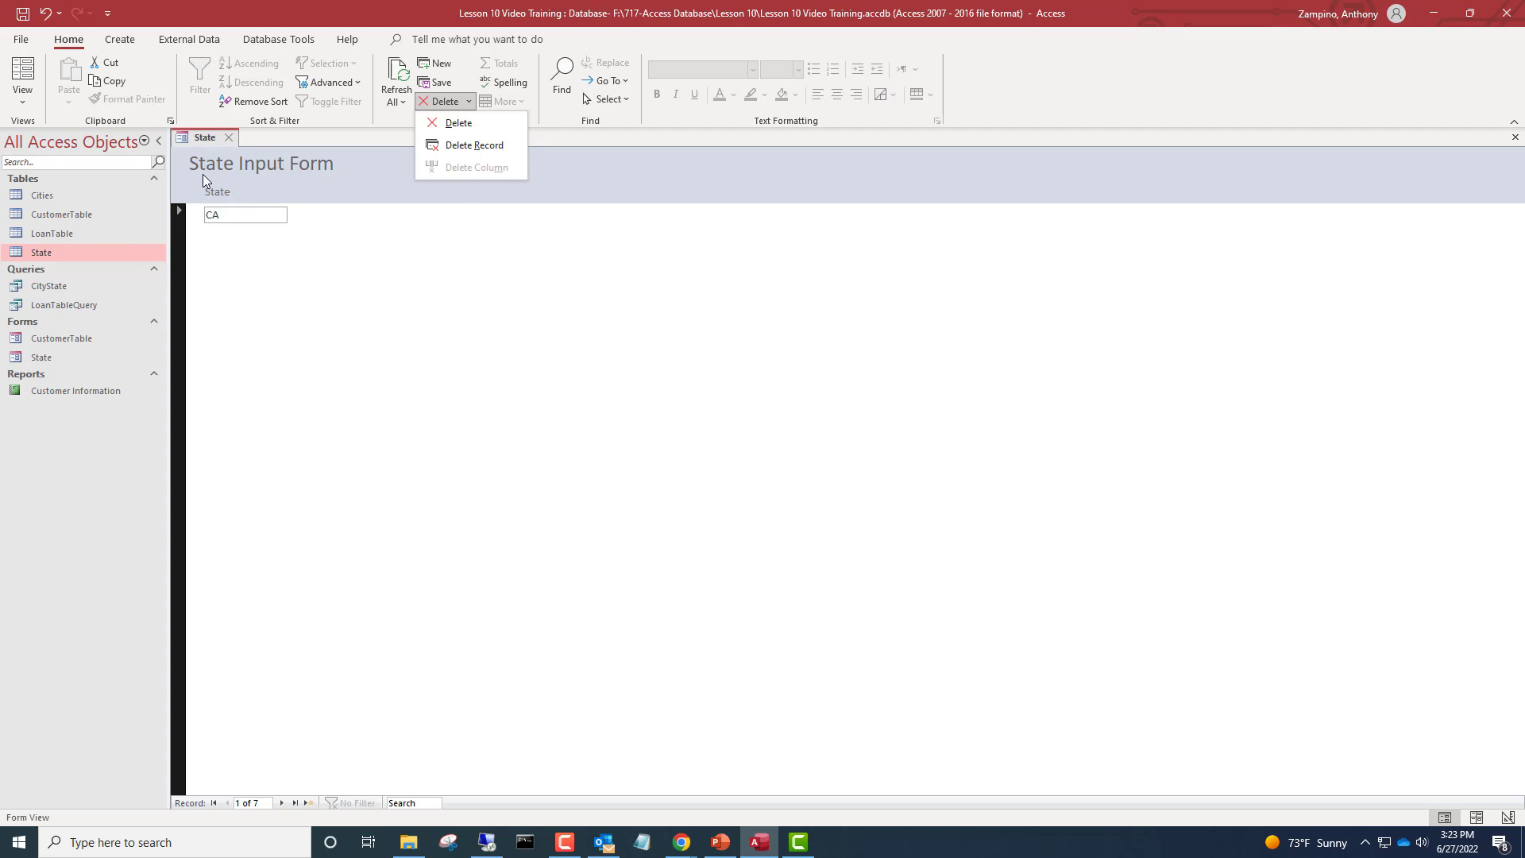
Close the State form, saving its design changes, and open the State table to review the records
click(227, 139)
click(227, 140)
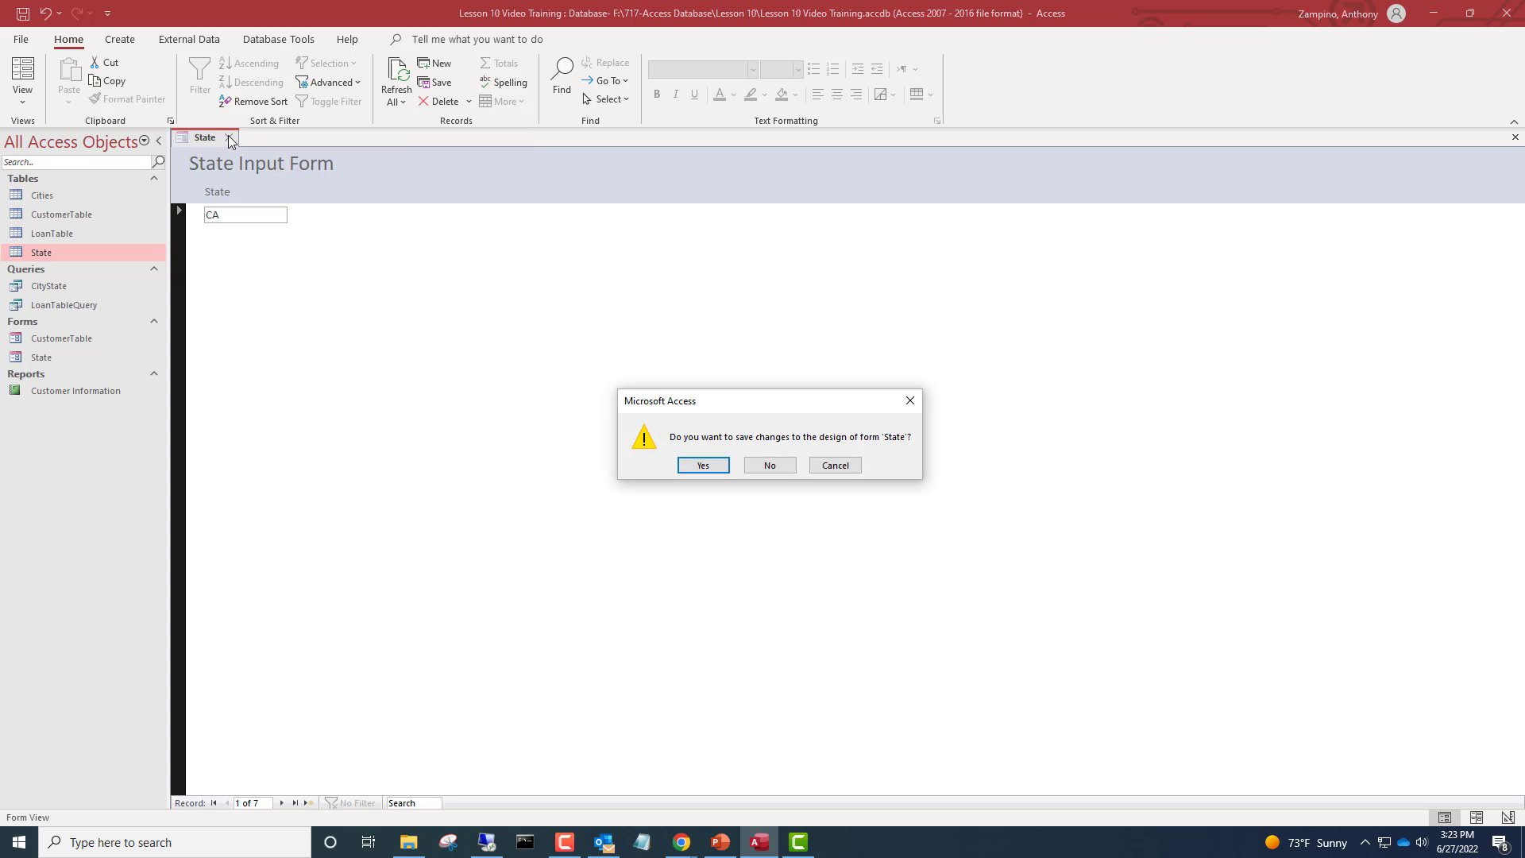
click(703, 466)
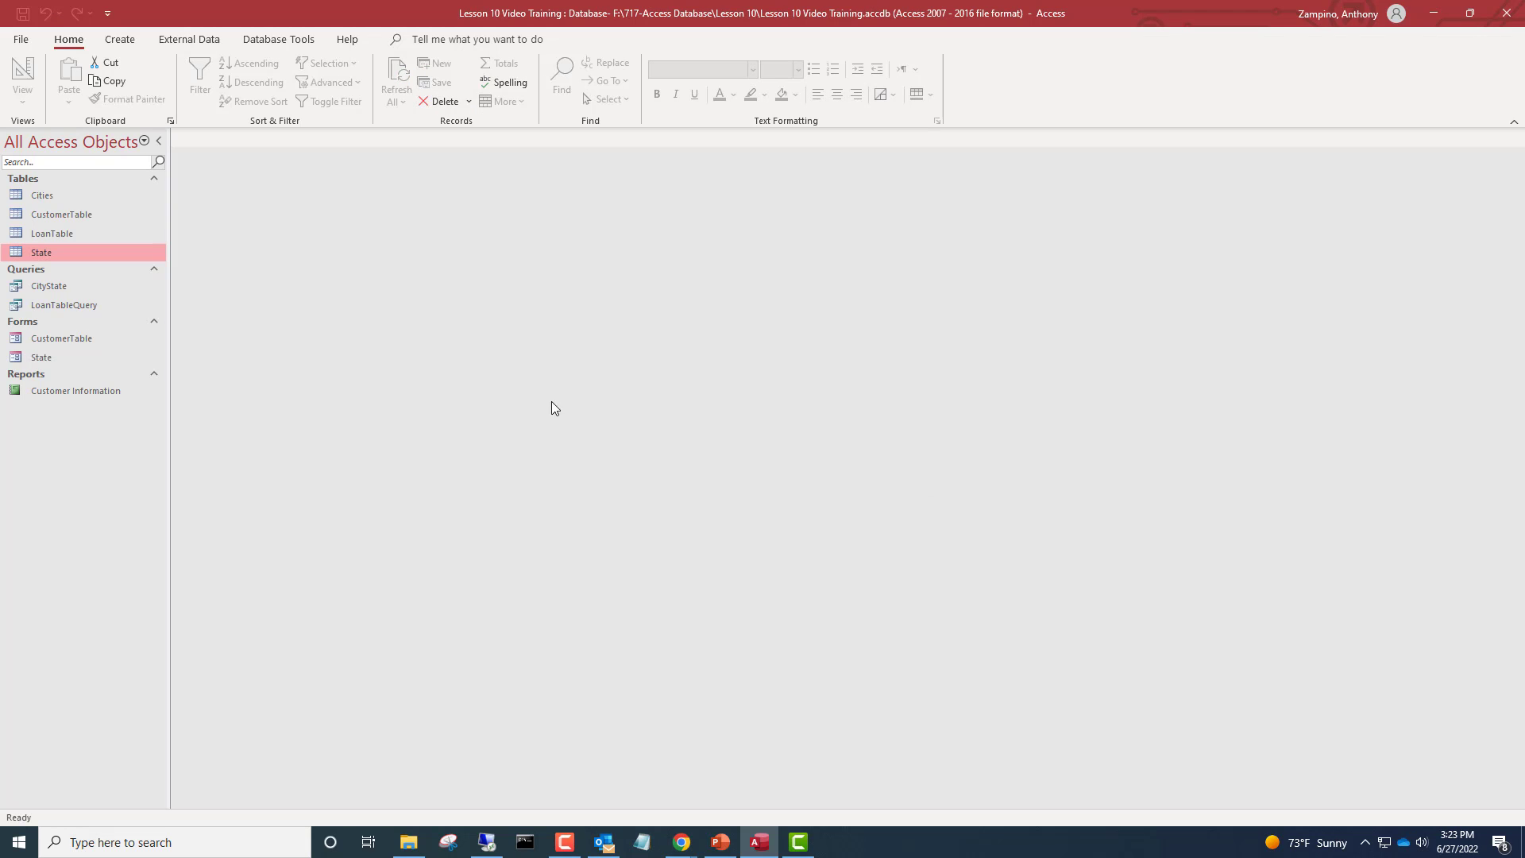
double_click(40, 253)
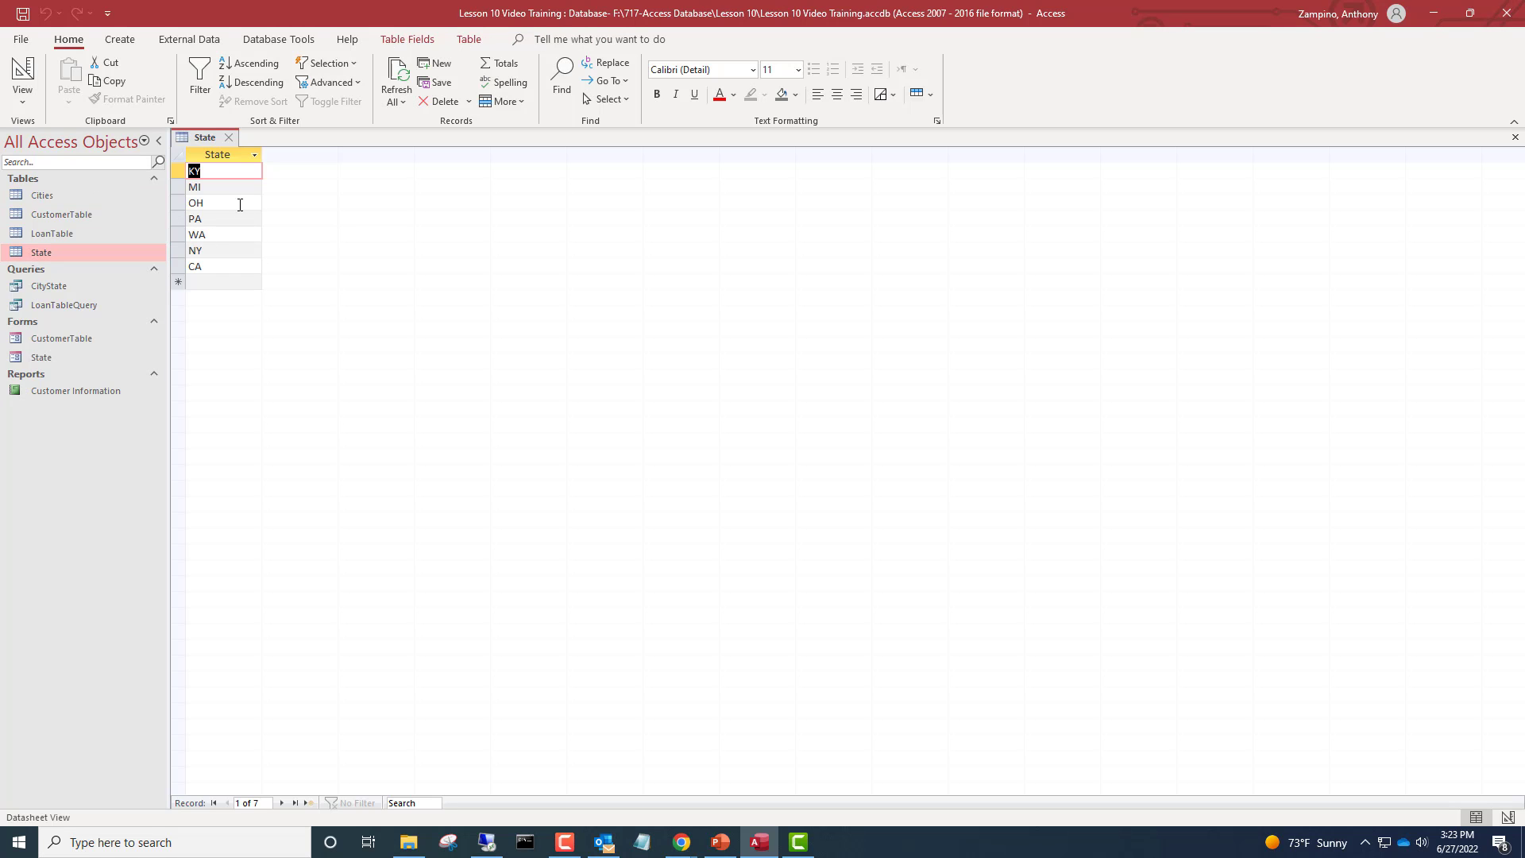